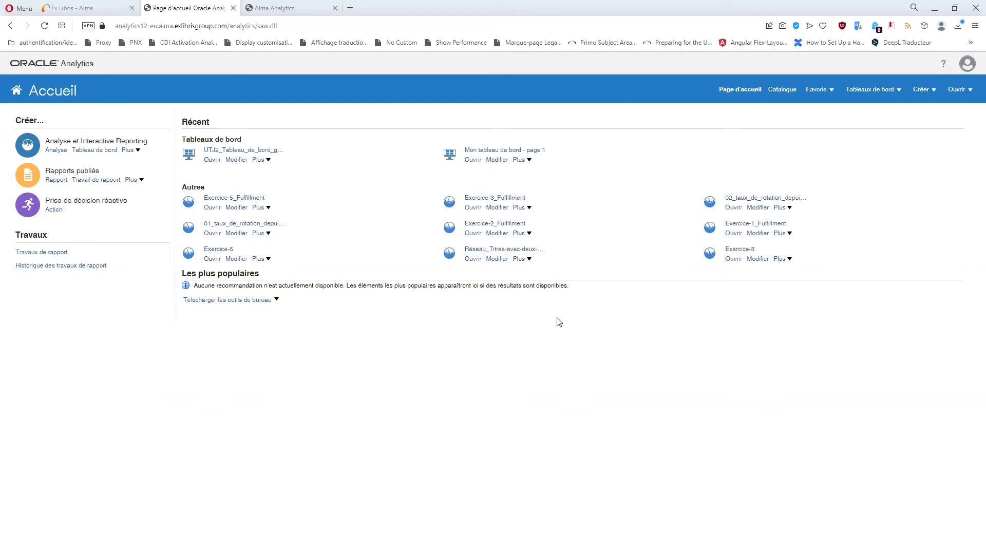
# - Create a new analysis based on the Requests subject area
pyautogui.click(923, 91)
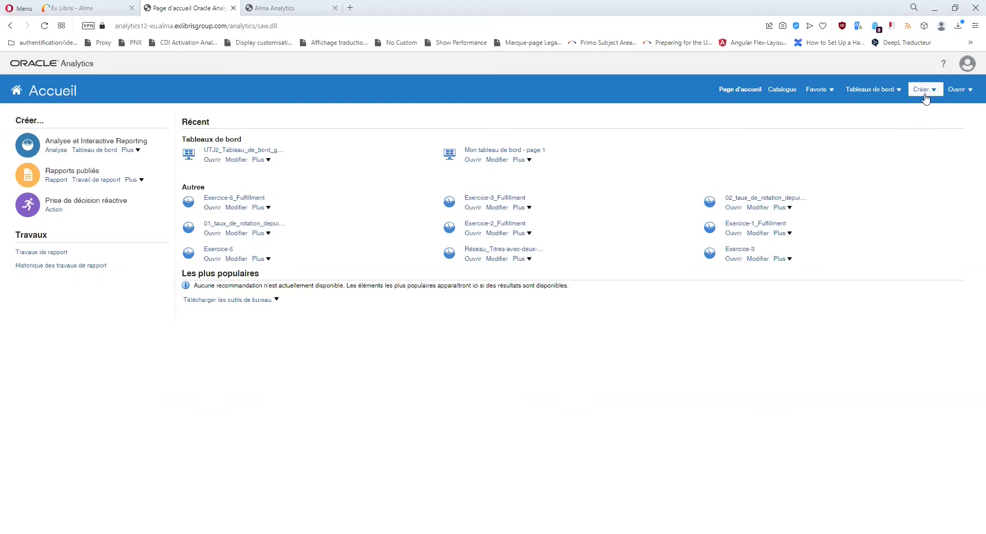
pyautogui.click(855, 125)
pyautogui.scroll(-5, 900, 210)
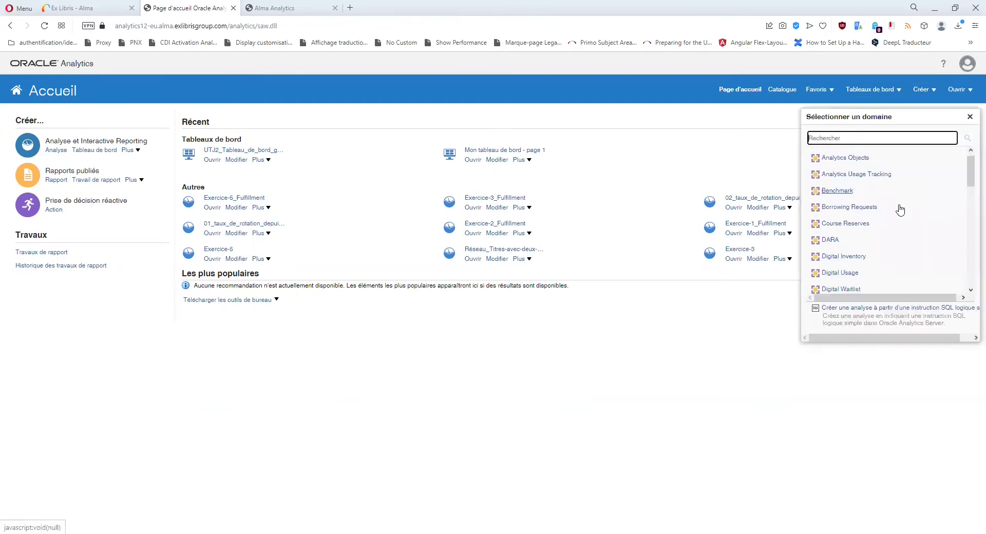
pyautogui.scroll(-4, 900, 210)
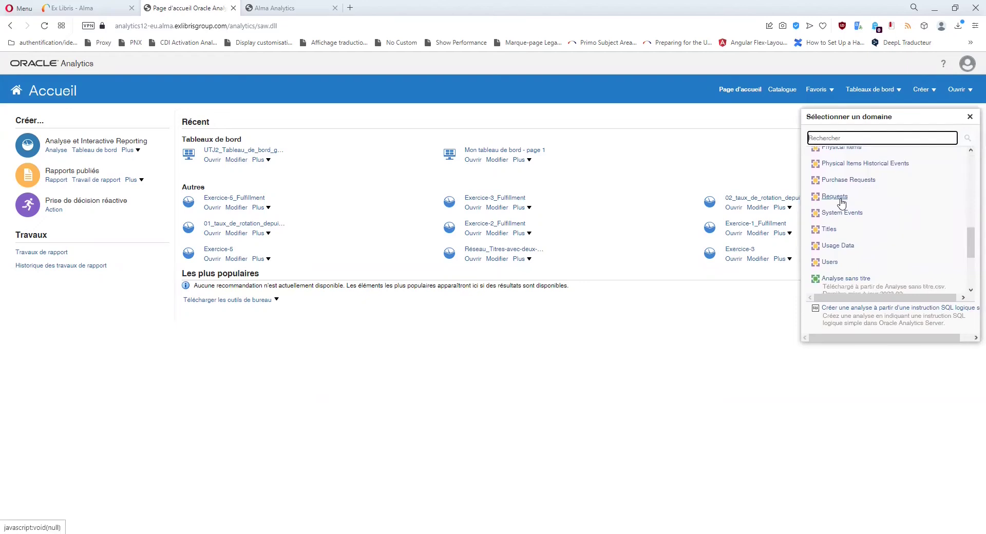
pyautogui.click(840, 201)
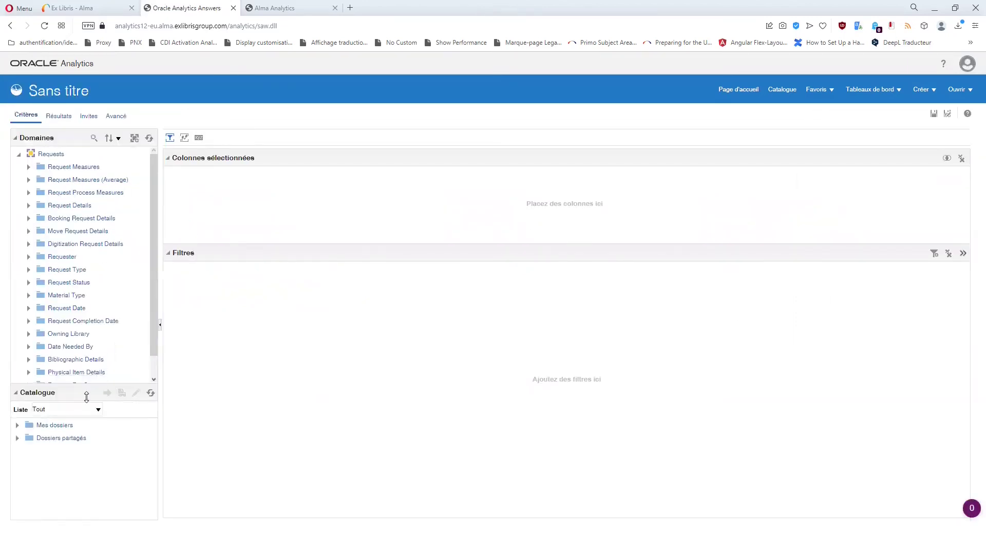
# - Enlarge the subject area list and add the Request Type Description column from the Request Type folder to the analysis
pyautogui.moveTo(86, 400); pyautogui.dragTo(85, 452)
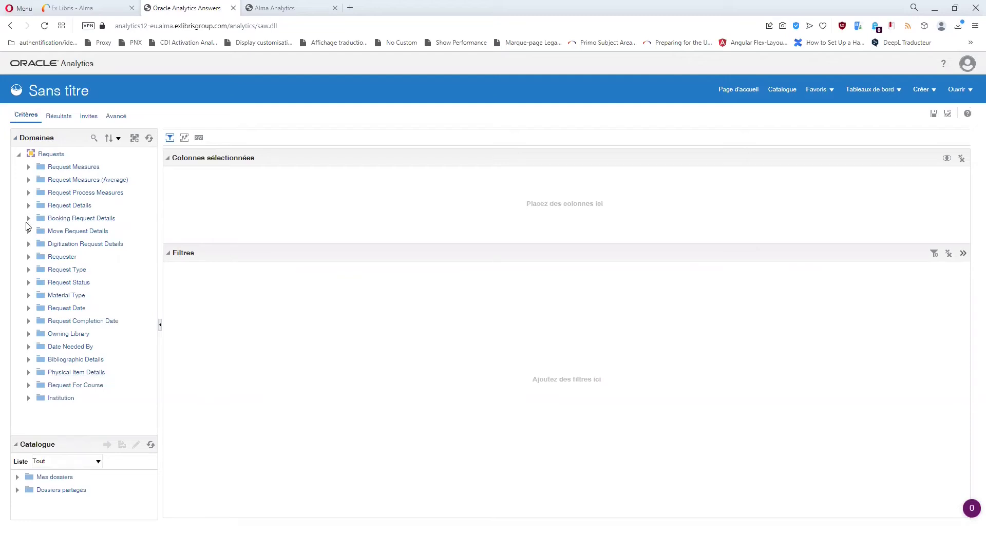
pyautogui.click(29, 270)
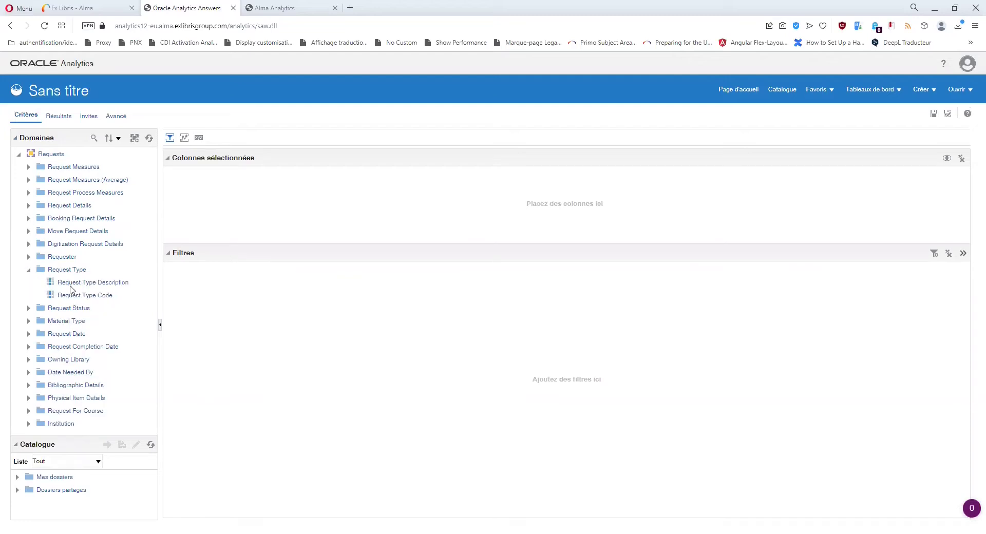
pyautogui.doubleClick(122, 283)
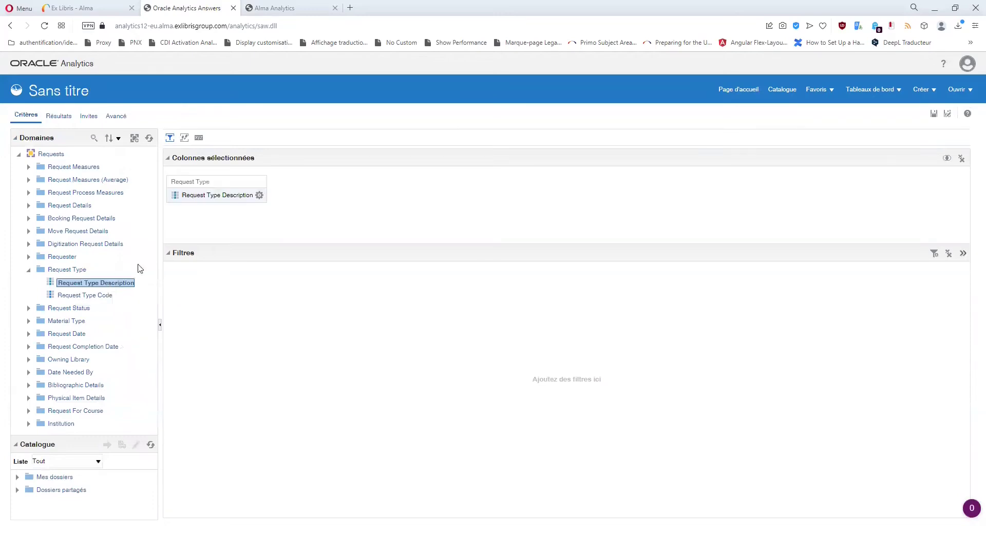
# - Start a new filter on the Request Type Description column and open the full value selection dialog, moved fully into view
pyautogui.click(259, 195)
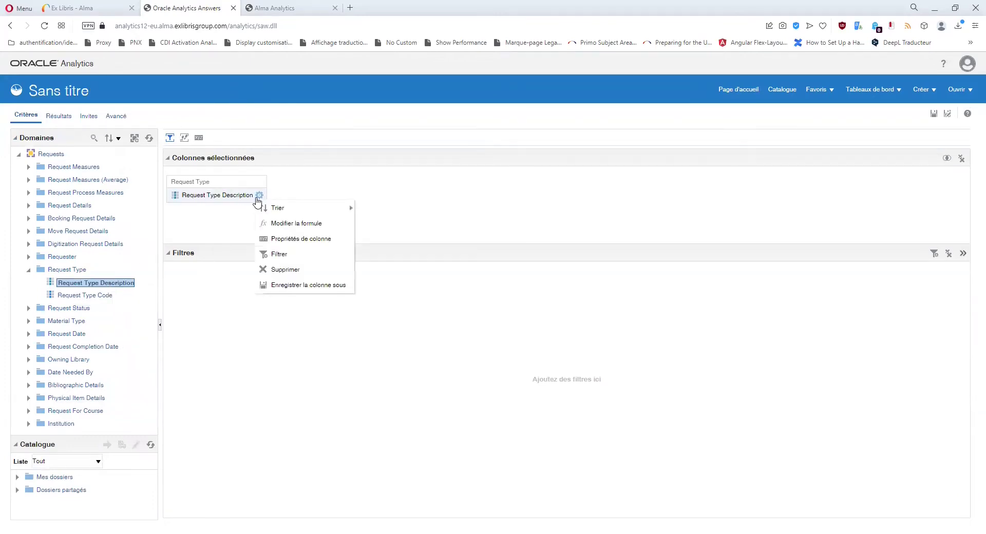
pyautogui.click(278, 255)
pyautogui.click(592, 268)
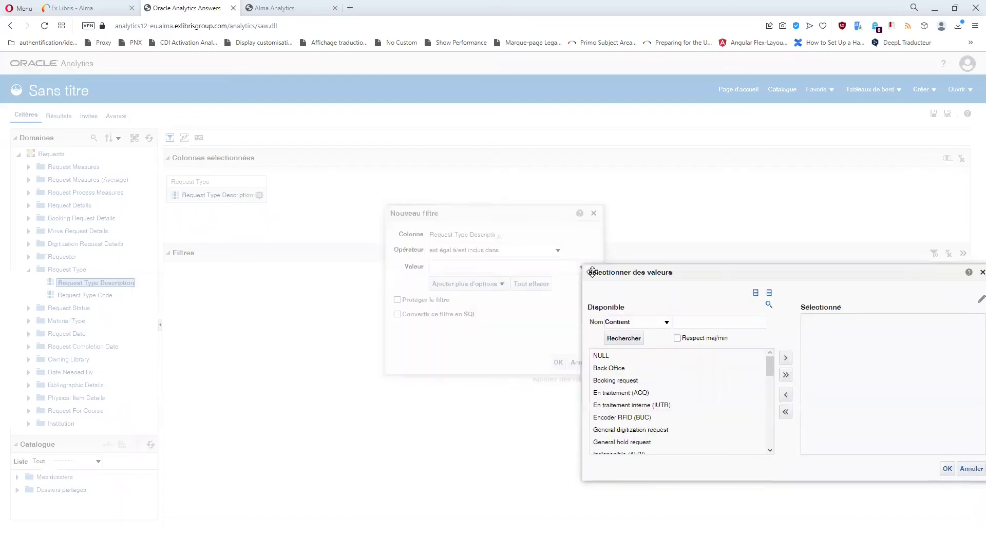
pyautogui.moveTo(660, 270); pyautogui.dragTo(556, 210)
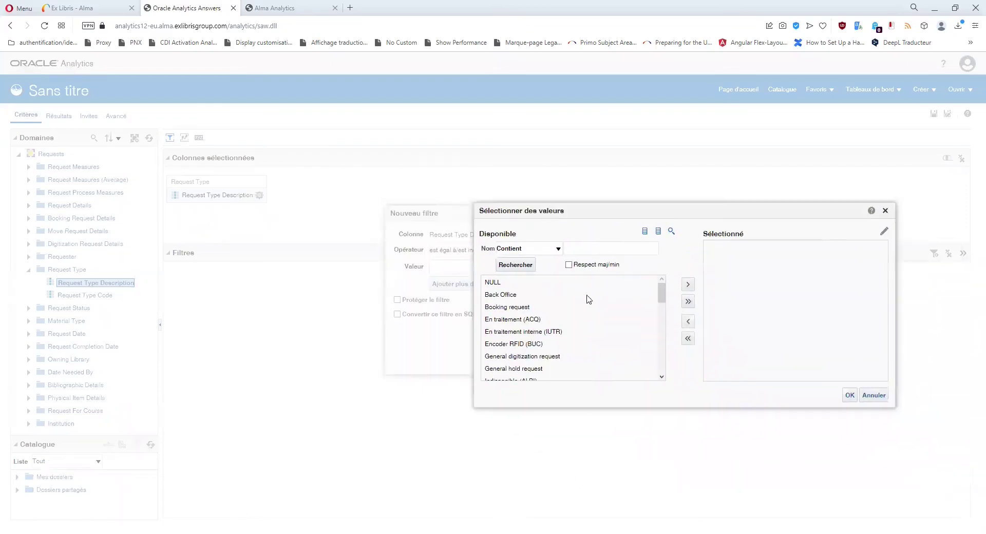
# - Examine the full list of request types available as filter values
pyautogui.scroll(-3, 559, 308)
pyautogui.scroll(-5, 559, 309)
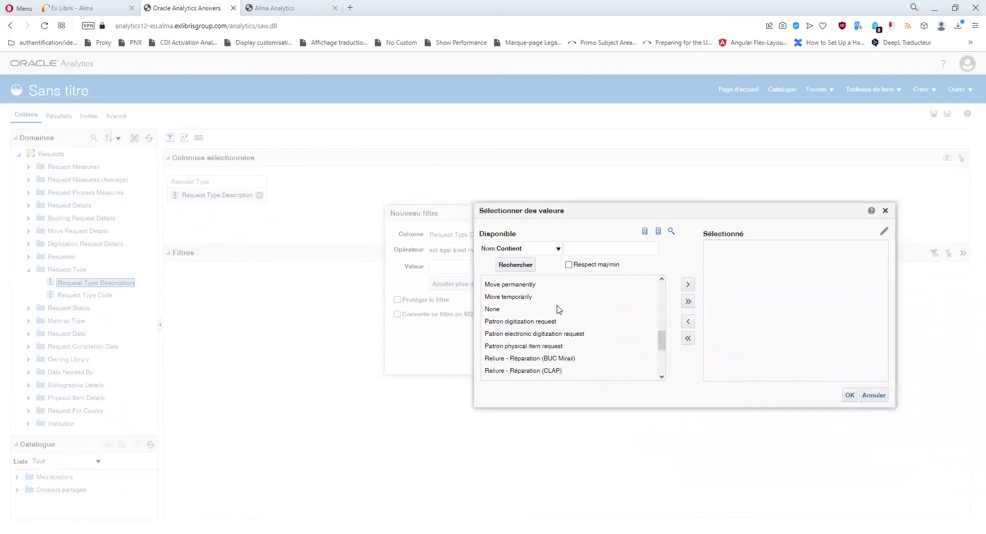
pyautogui.scroll(6, 559, 309)
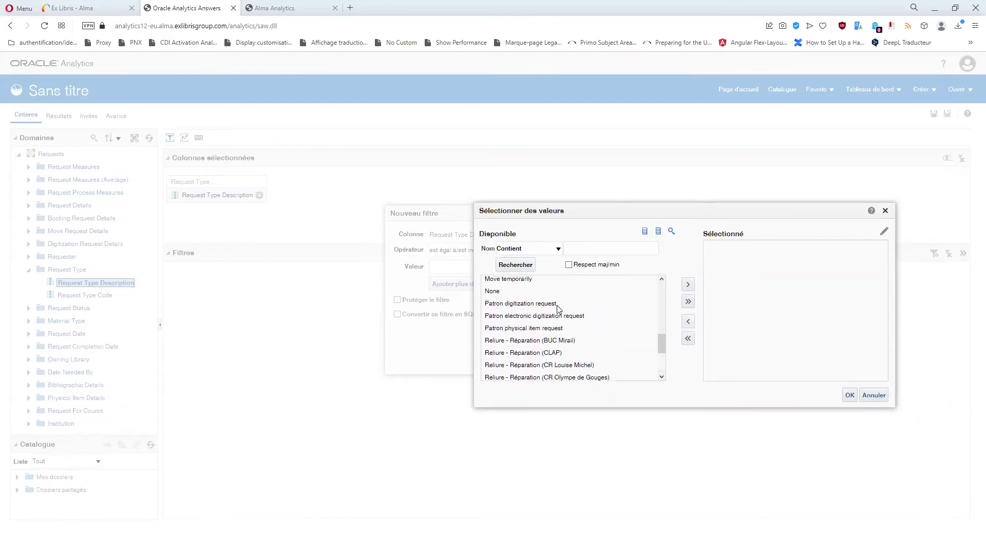
pyautogui.scroll(2, 559, 309)
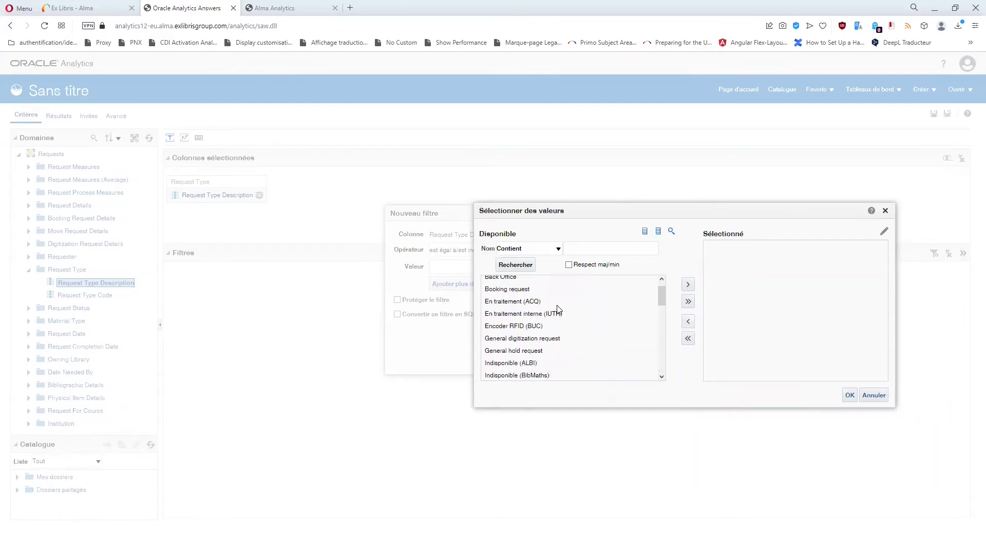
pyautogui.scroll(-2, 559, 309)
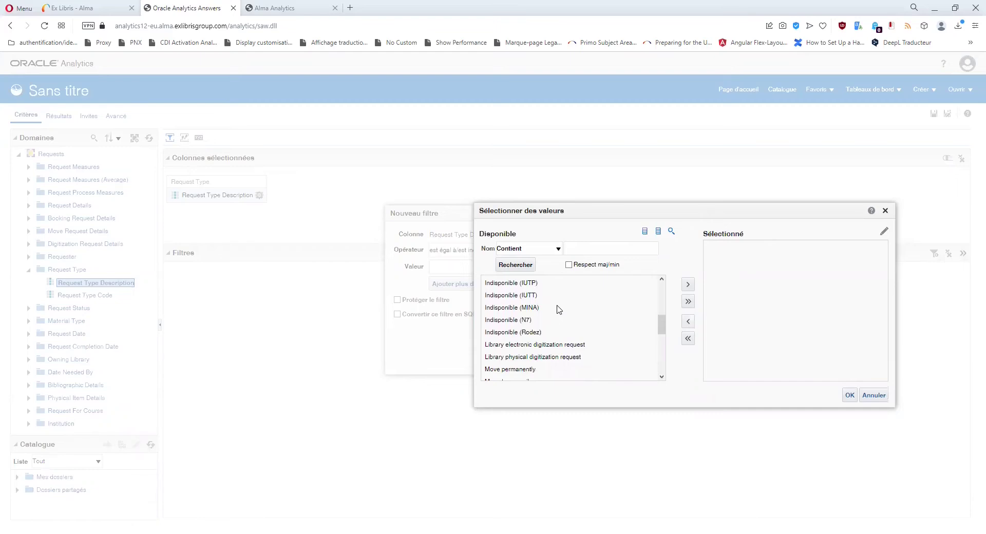
pyautogui.scroll(-3, 559, 308)
pyautogui.scroll(5, 556, 309)
pyautogui.scroll(3, 535, 314)
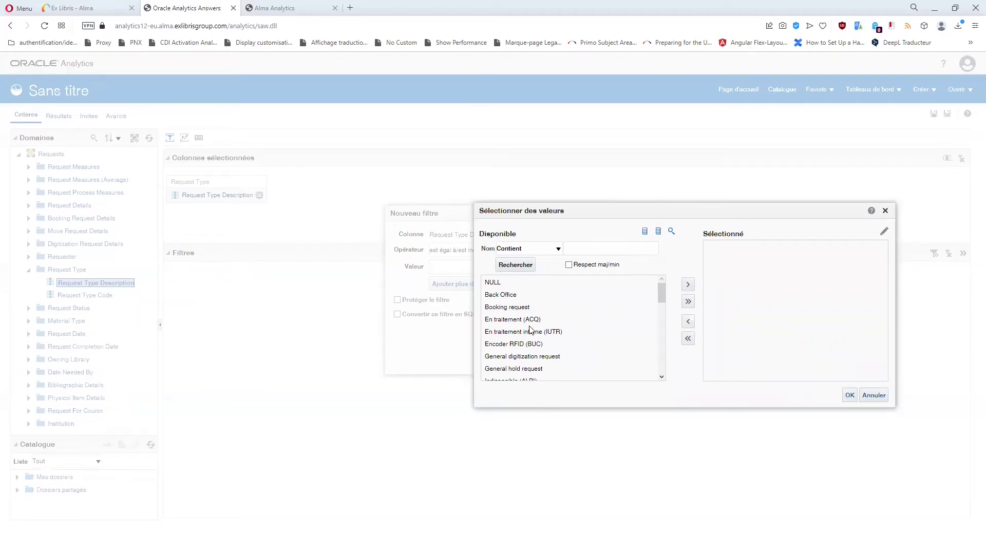
# - Examine the internal processing types among the available values, including En traitement (ACQ), En traitement interne (IUTR), Encoder RFID (BUC) and the Reliure entries
pyautogui.click(494, 319)
pyautogui.click(504, 331)
pyautogui.click(514, 317)
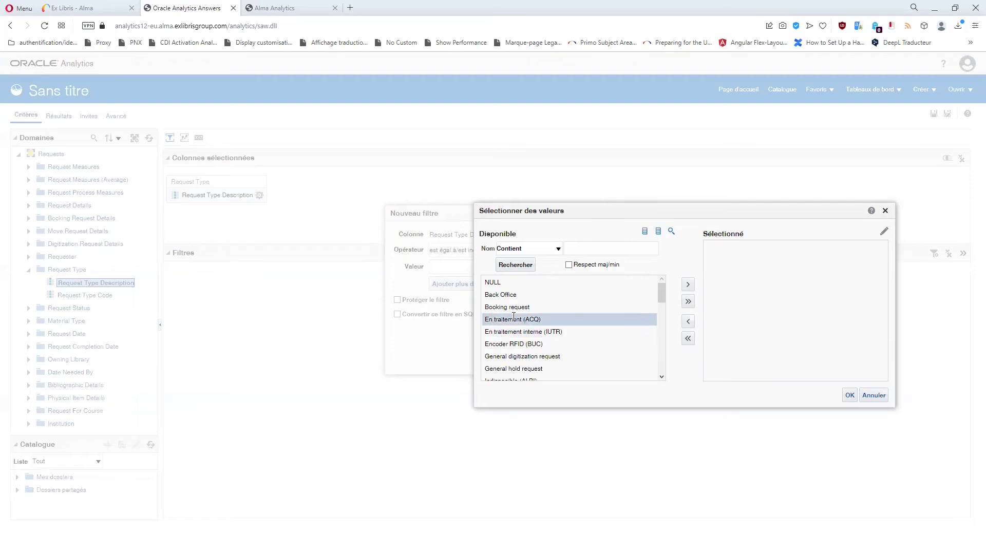
pyautogui.click(508, 331)
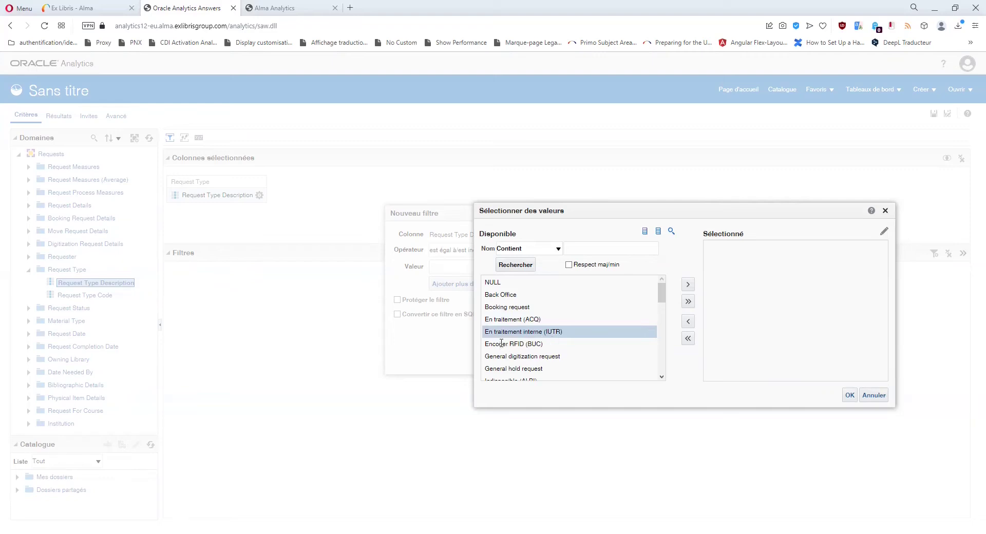
pyautogui.click(499, 343)
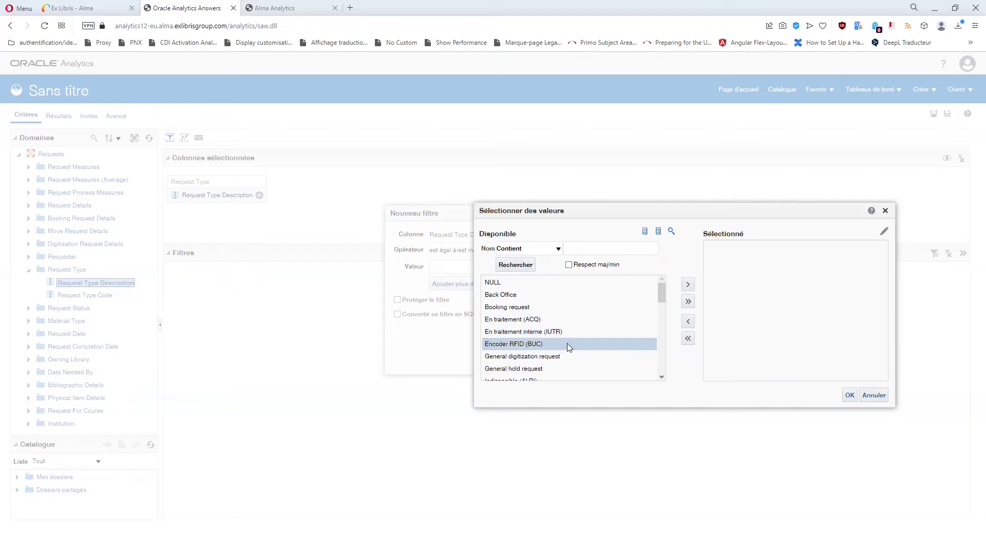
pyautogui.scroll(-3, 569, 348)
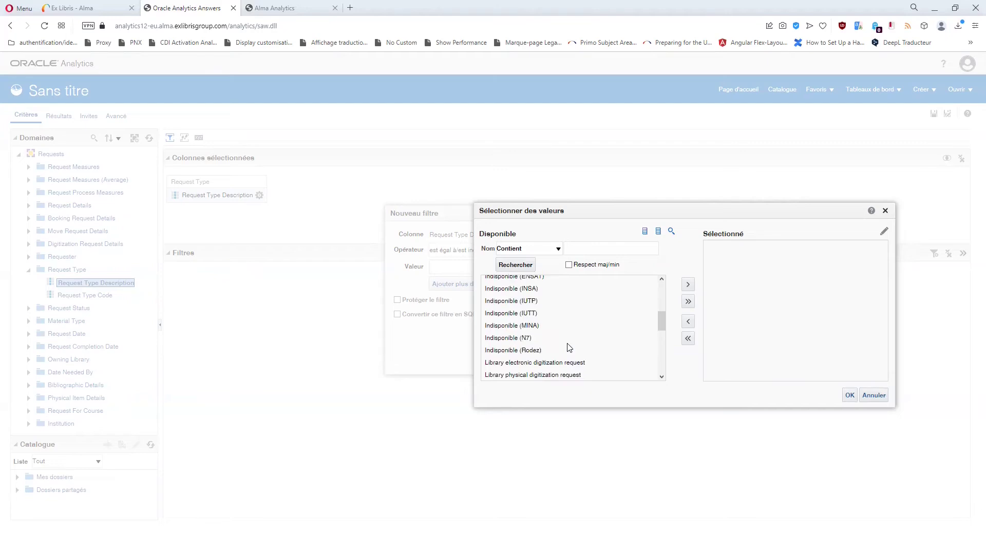
pyautogui.scroll(-6, 569, 348)
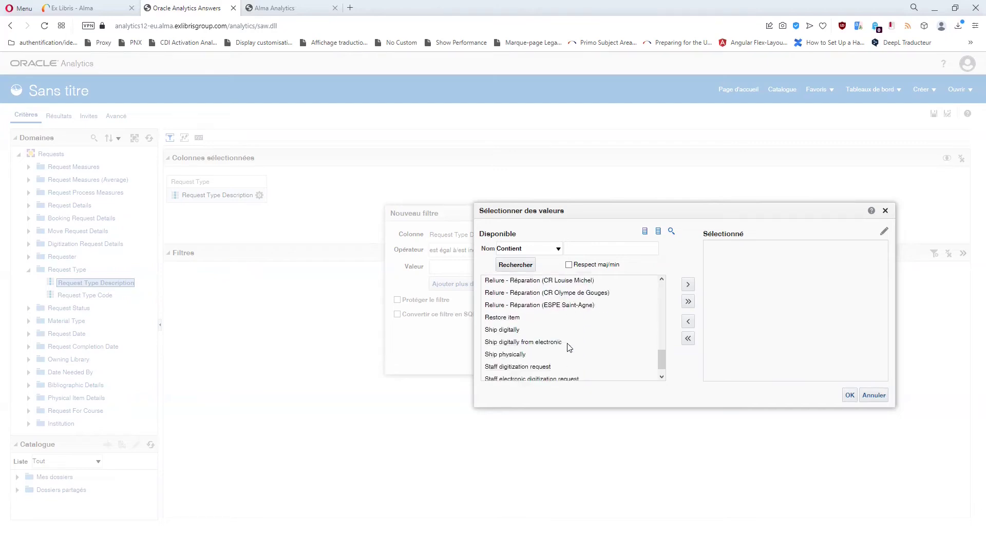
pyautogui.scroll(-1, 569, 348)
pyautogui.scroll(5, 569, 348)
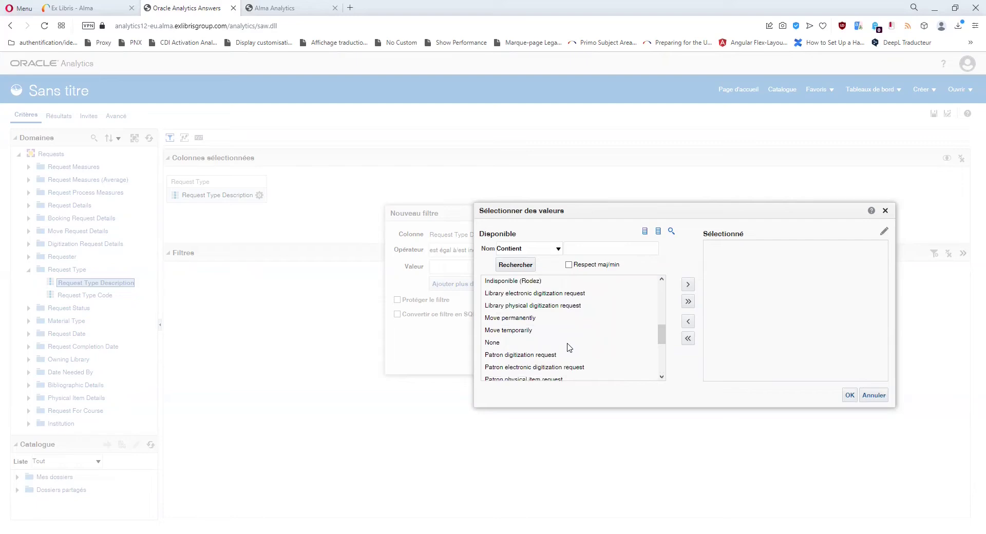
pyautogui.scroll(5, 568, 348)
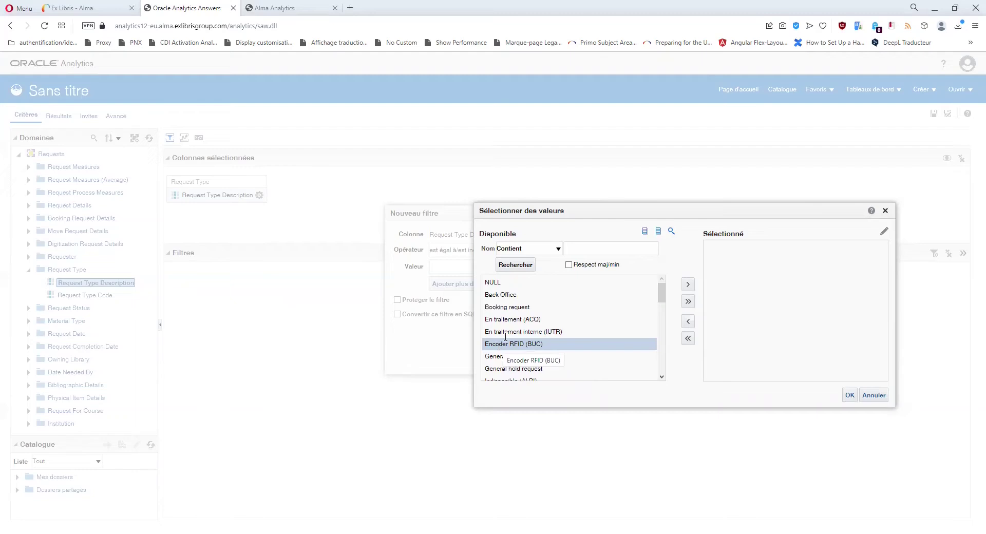
# - Examine the booking, general digitization, general hold, patron digitization and patron physical item request types among the available values
pyautogui.scroll(-2, 514, 331)
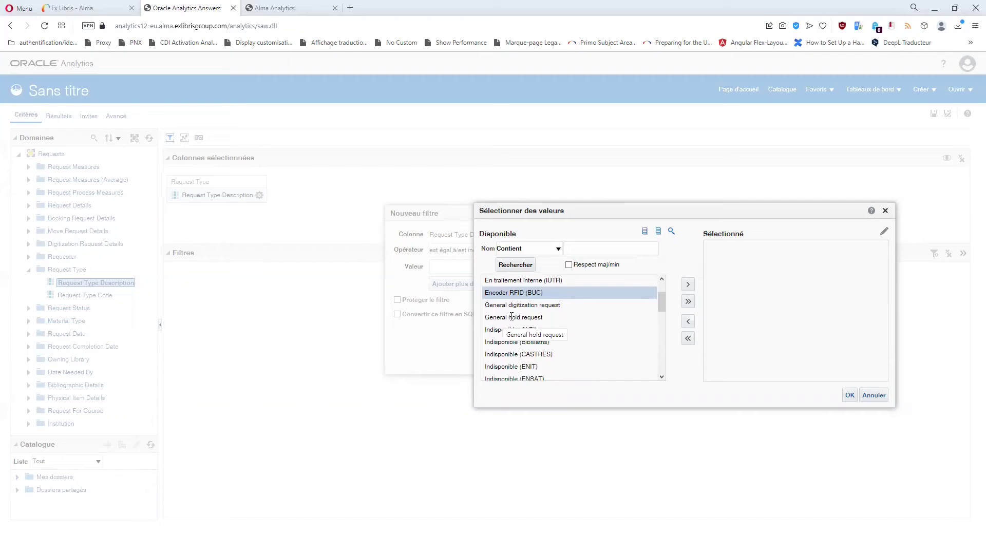
pyautogui.scroll(2, 510, 324)
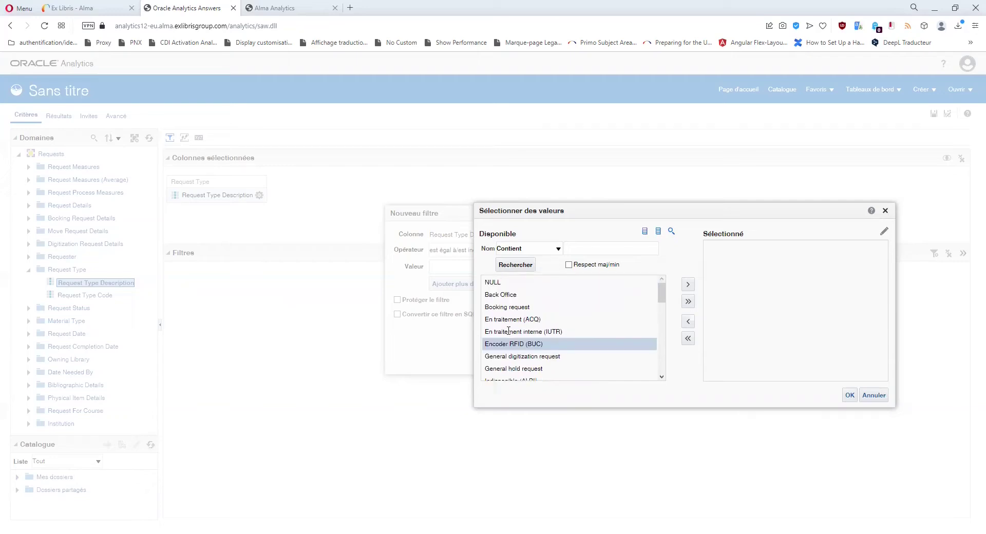
pyautogui.scroll(-2, 509, 331)
pyautogui.scroll(2, 509, 331)
pyautogui.click(509, 307)
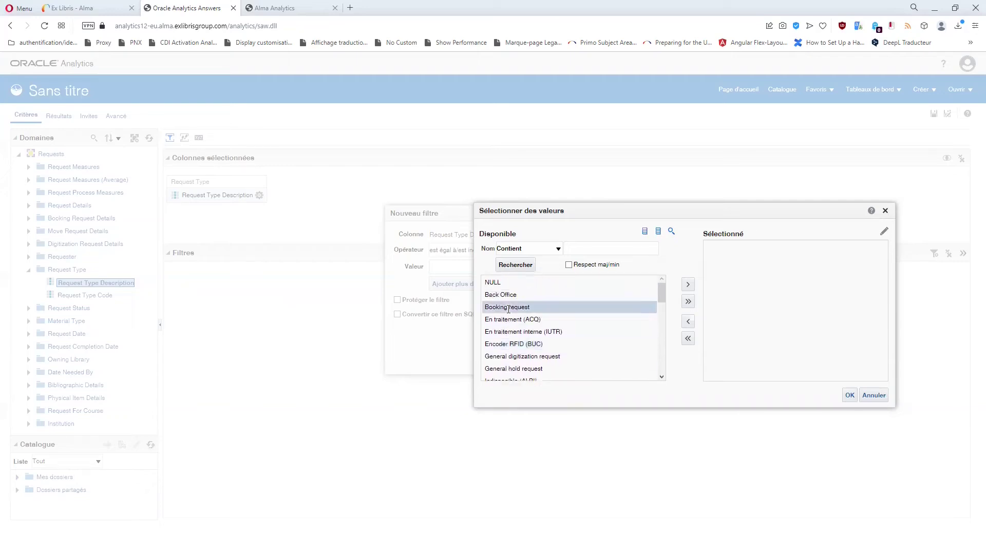
pyautogui.scroll(-2, 507, 357)
pyautogui.click(515, 307)
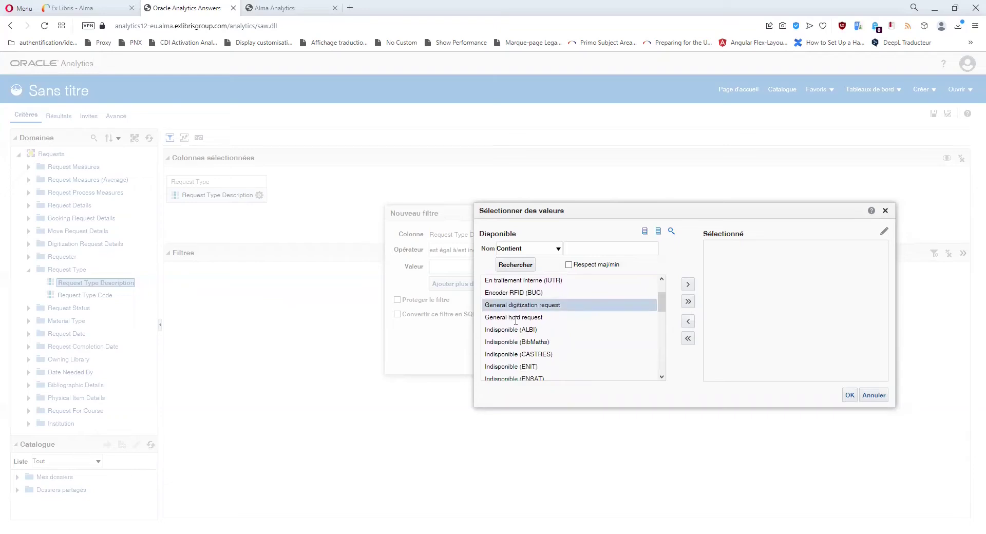
pyautogui.click(516, 318)
pyautogui.scroll(-4, 519, 339)
pyautogui.scroll(-2, 521, 353)
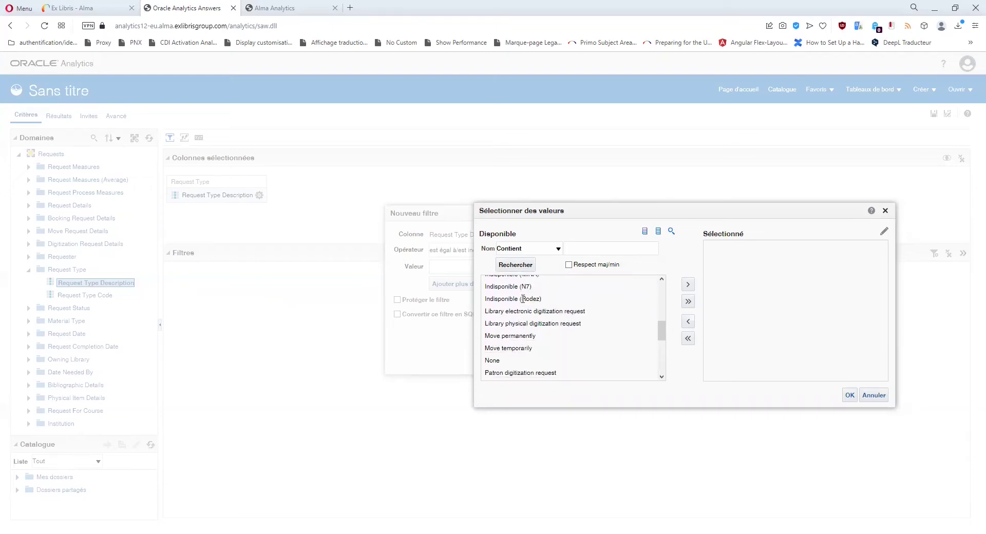
pyautogui.scroll(-2, 542, 335)
pyautogui.click(525, 323)
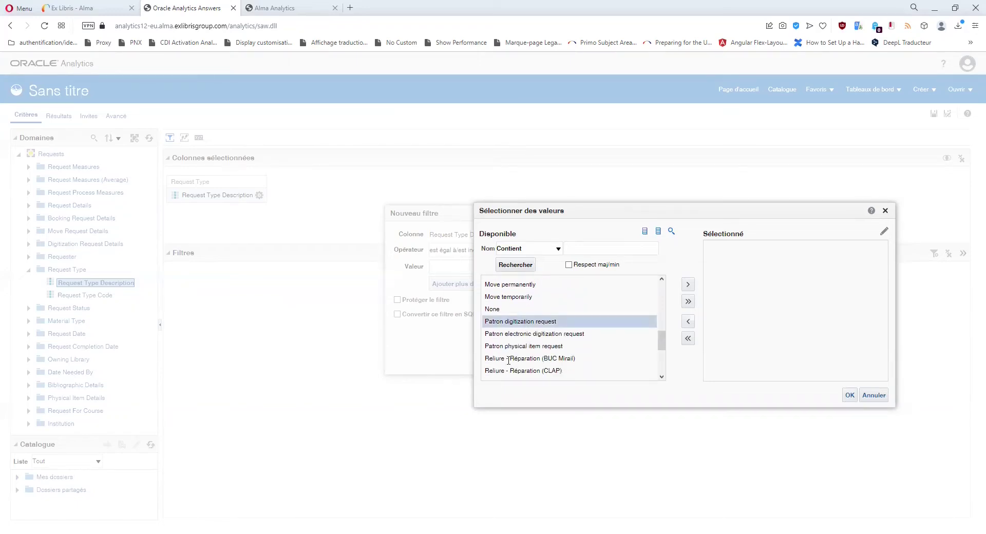
pyautogui.click(526, 347)
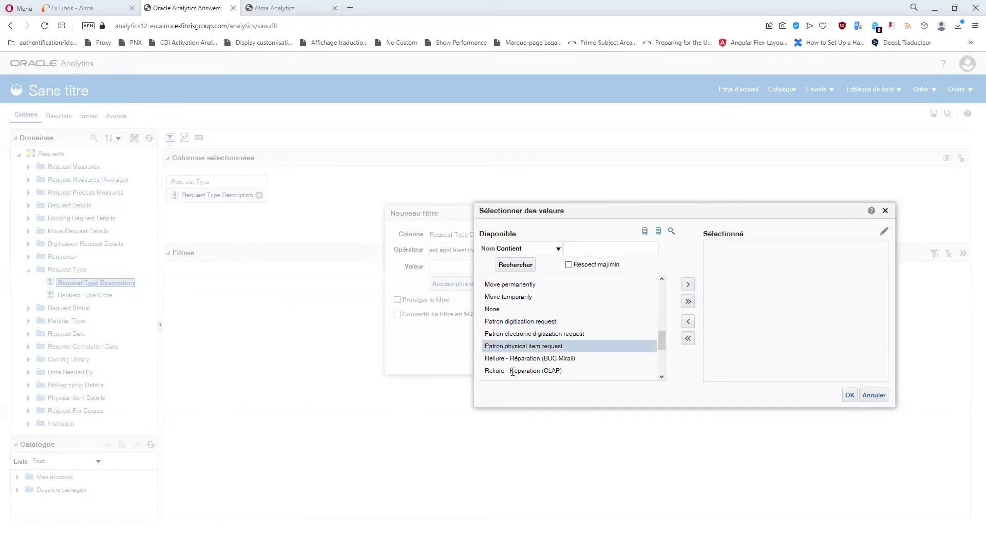
# - Compare the Move permanently and Move temporarily request types among the available values
pyautogui.scroll(-2, 547, 359)
pyautogui.scroll(4, 547, 359)
pyautogui.click(524, 337)
pyautogui.click(524, 348)
pyautogui.click(515, 337)
pyautogui.click(513, 349)
pyautogui.click(509, 337)
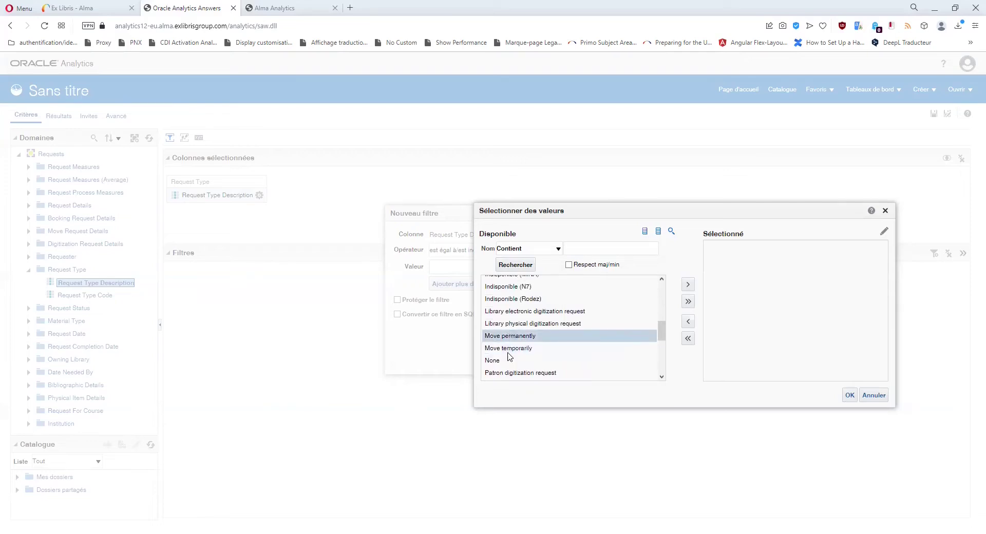
pyautogui.click(508, 350)
pyautogui.click(509, 338)
pyautogui.click(507, 349)
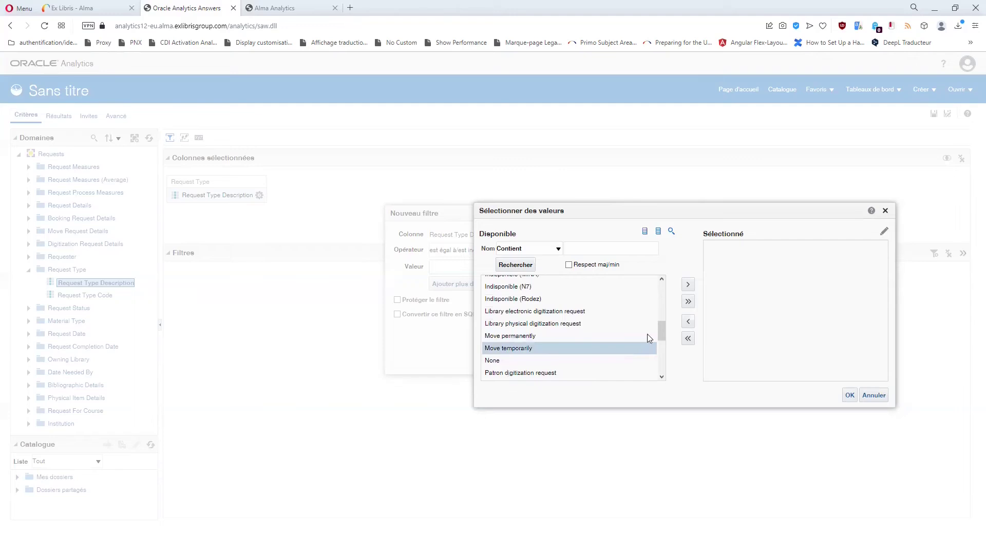
# - Review the Reliure, Restore and Ship request types, highlight Patron physical item request, and return to the start of the available values
pyautogui.moveTo(662, 331); pyautogui.dragTo(665, 355)
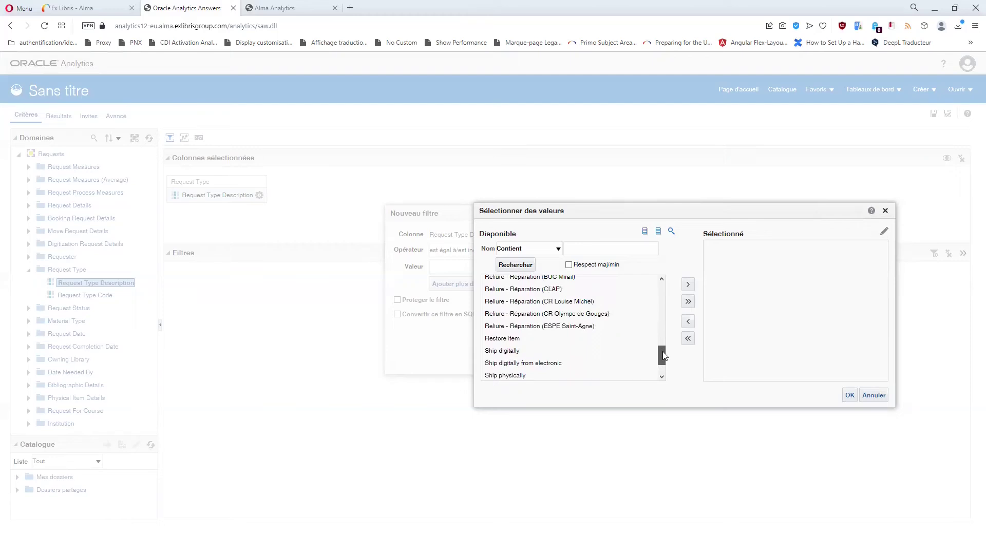
pyautogui.moveTo(664, 355); pyautogui.dragTo(663, 344)
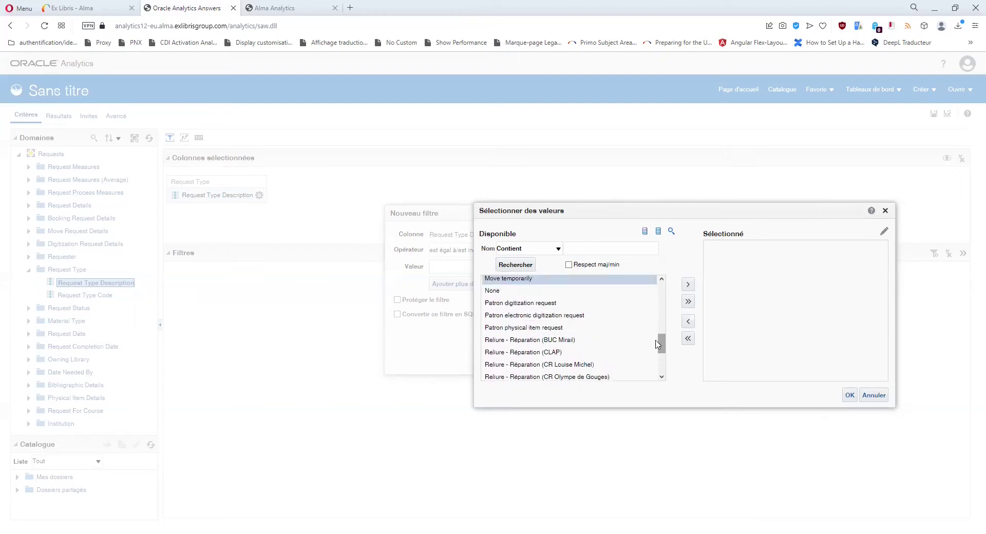
pyautogui.click(560, 327)
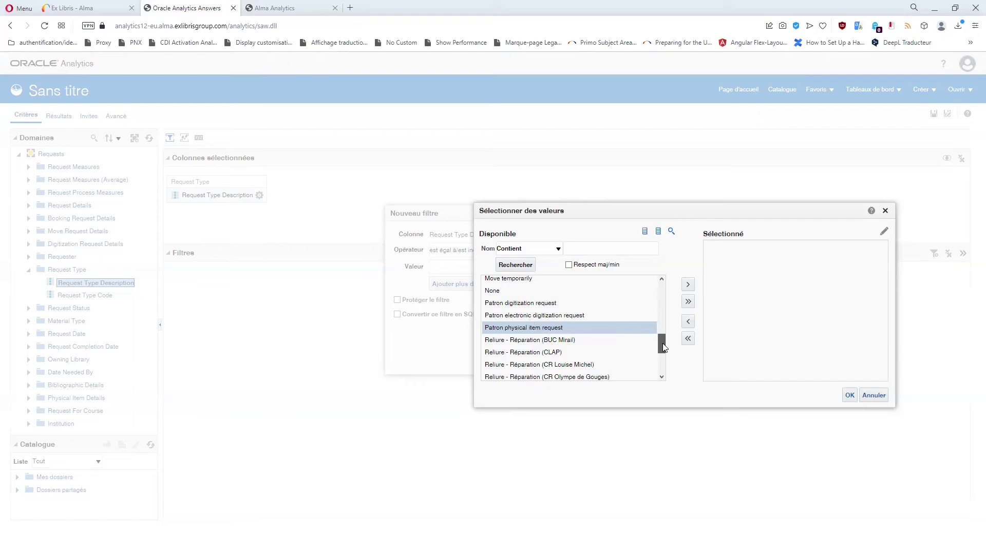
pyautogui.moveTo(663, 347); pyautogui.dragTo(667, 293)
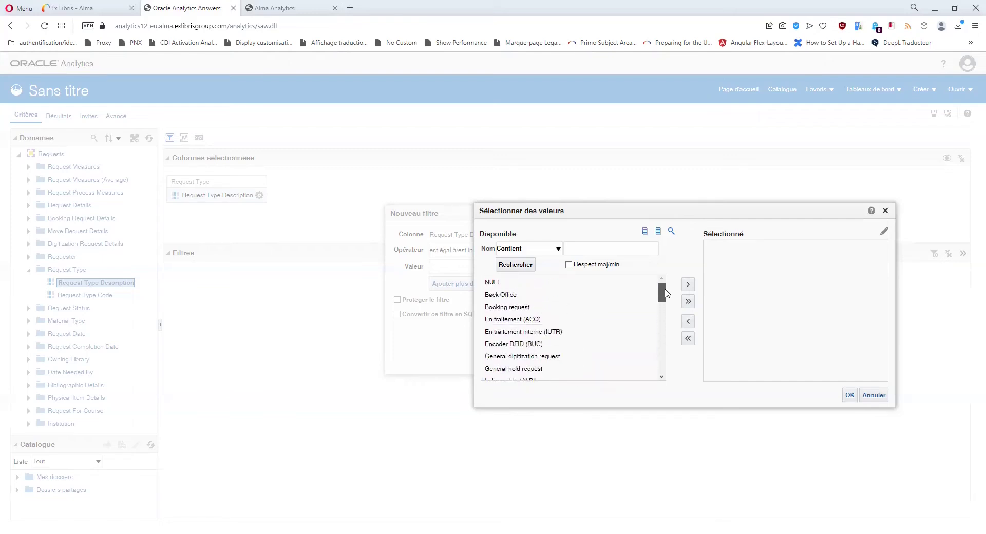
# - Examine the Booking request and General hold request types among the available values
pyautogui.click(514, 306)
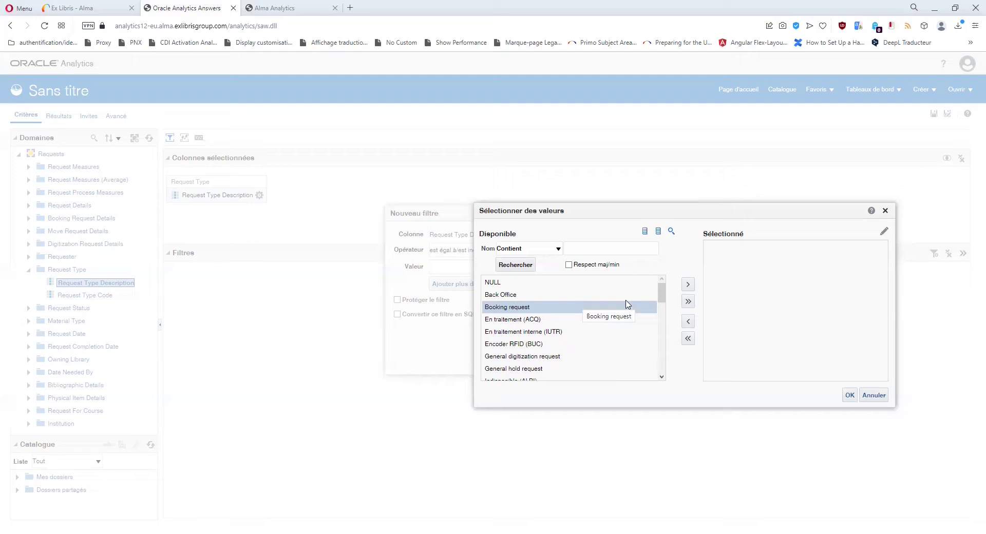
pyautogui.moveTo(661, 293)
pyautogui.mouseDown()
pyautogui.moveTo(666, 311)
pyautogui.moveTo(667, 293)
pyautogui.mouseUp()
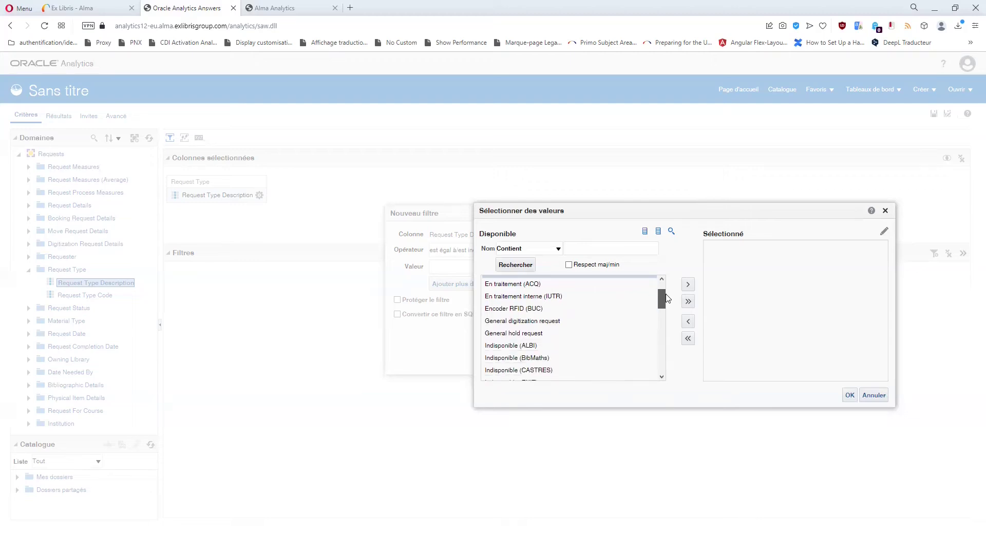
pyautogui.click(524, 334)
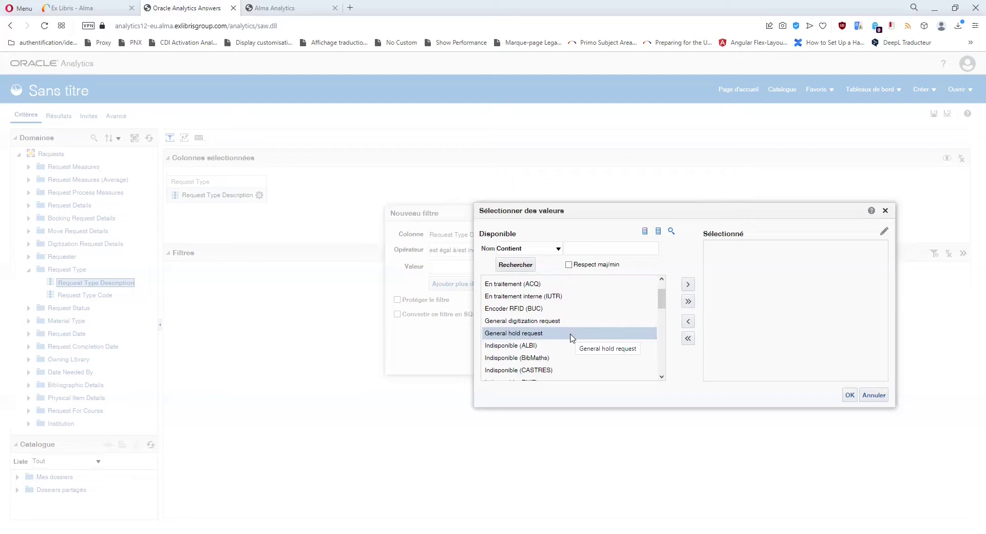
# - Filter Request Type Description to the value Patron physical item request, using the operator "est égal à/est inclus dans"
pyautogui.moveTo(663, 299); pyautogui.dragTo(668, 348)
pyautogui.scroll(-2, 612, 333)
pyautogui.scroll(1, 608, 329)
pyautogui.scroll(3, 607, 329)
pyautogui.click(531, 322)
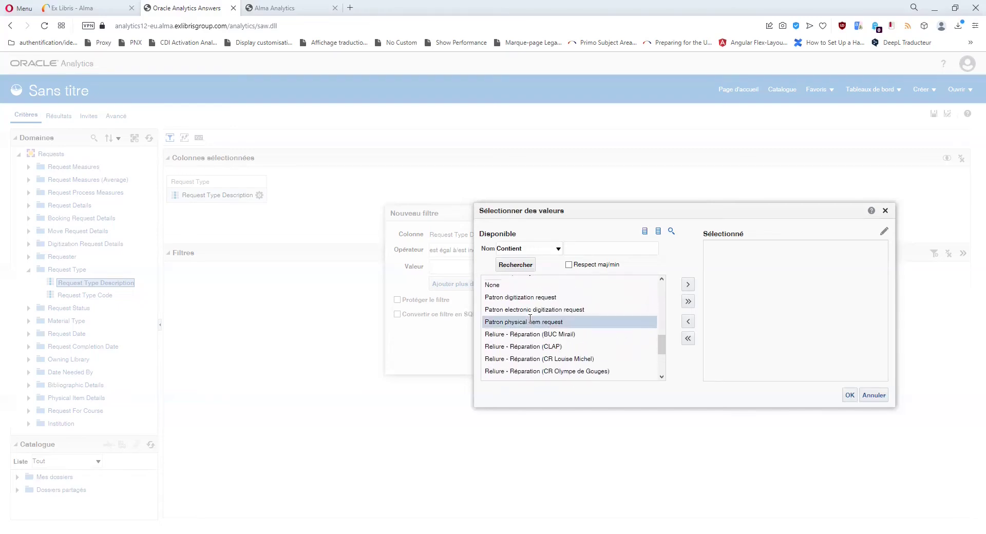
pyautogui.click(689, 285)
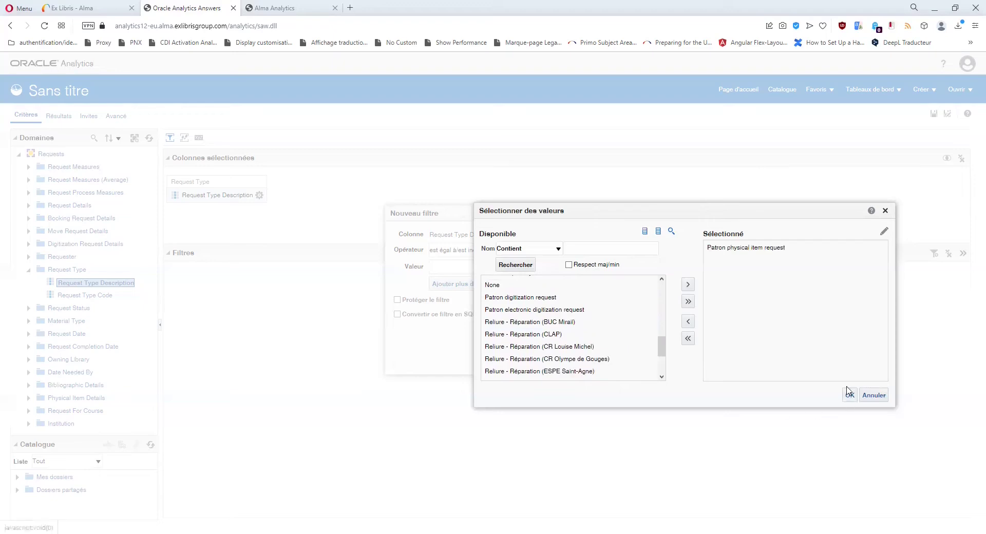
pyautogui.click(849, 397)
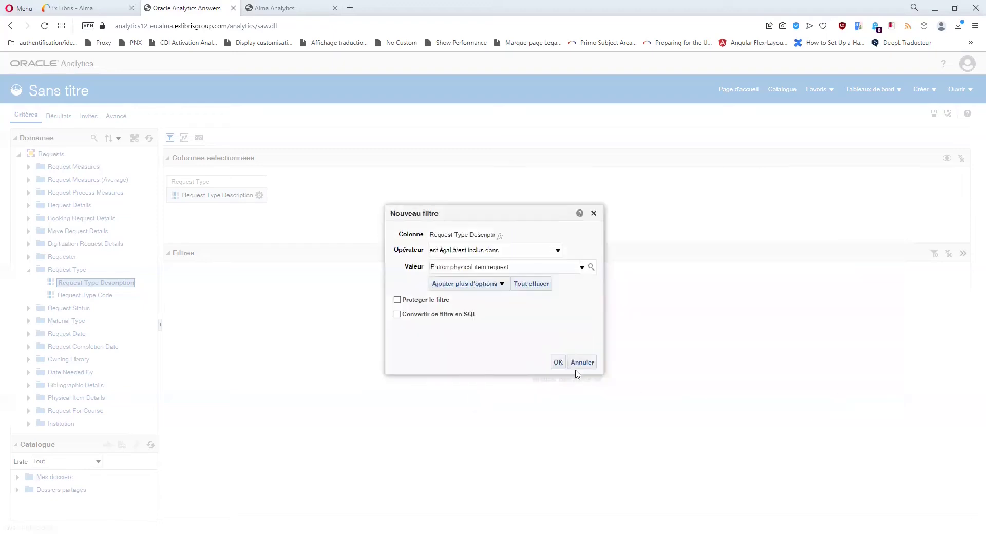
pyautogui.click(559, 362)
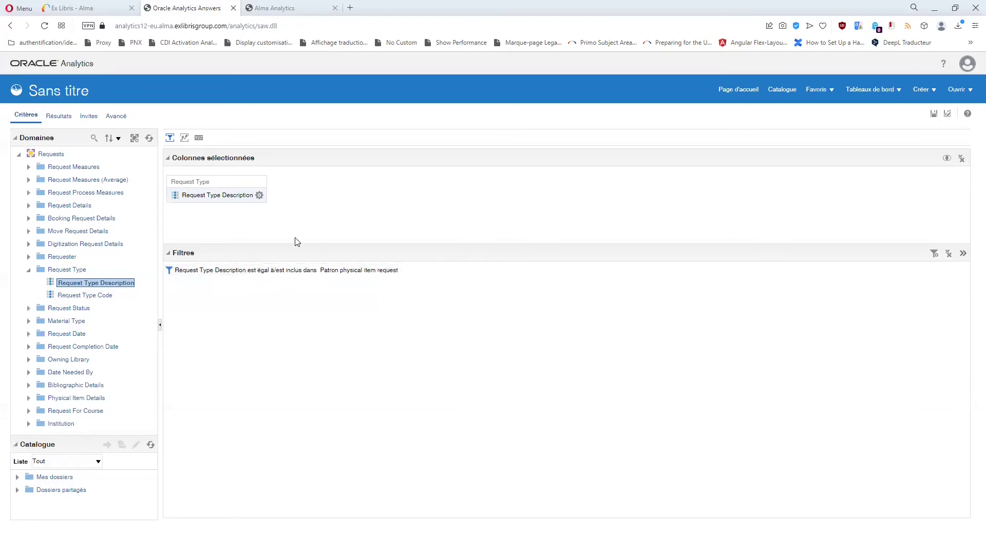
# - Remove the Request Type Description column from the analysis and collapse the Request Type folder
pyautogui.click(259, 196)
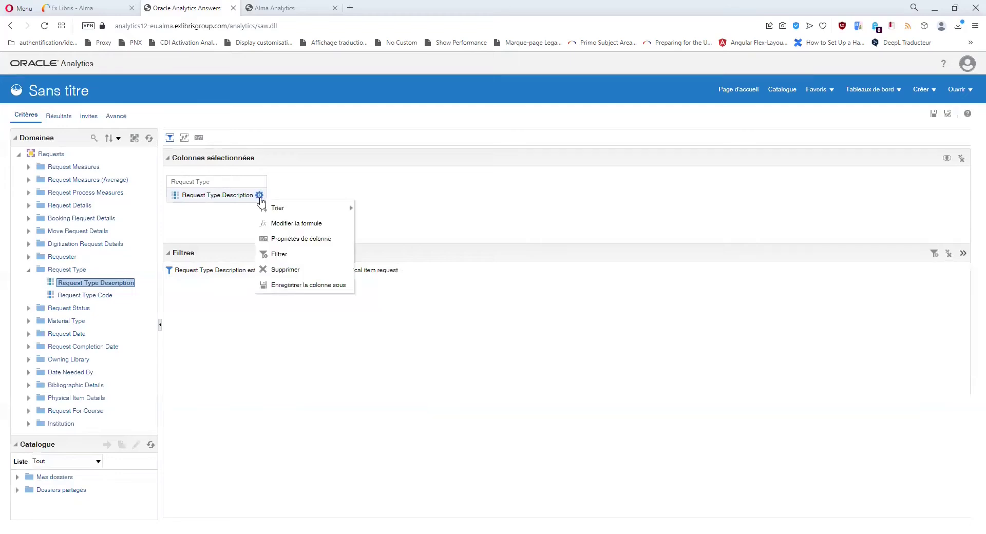
pyautogui.click(285, 269)
pyautogui.click(29, 270)
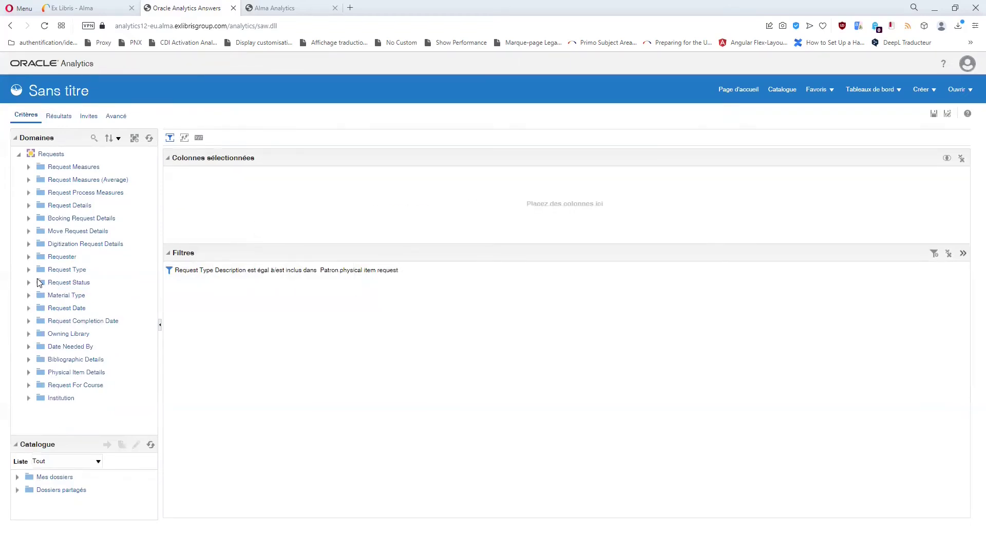
# - Examine the fields in the Request Measures, Request Measures (Average) and Request Process Measures folders
pyautogui.click(29, 169)
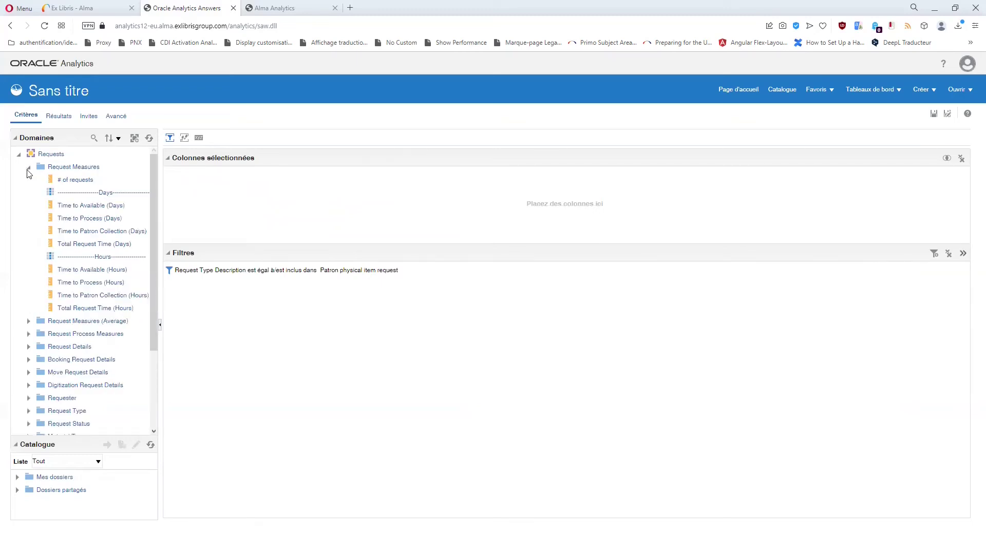
pyautogui.click(29, 321)
pyautogui.scroll(-3, 36, 332)
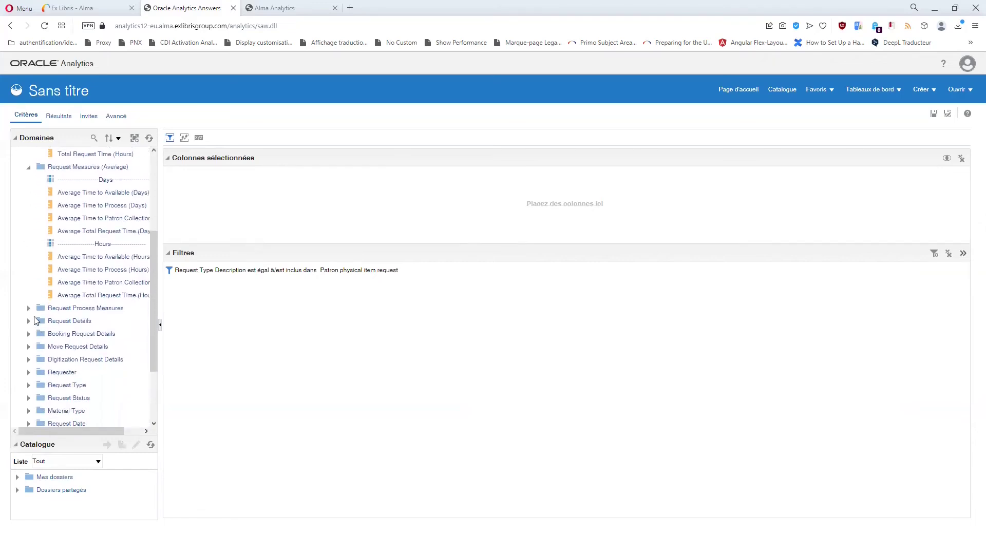
pyautogui.click(28, 308)
pyautogui.scroll(-1, 42, 319)
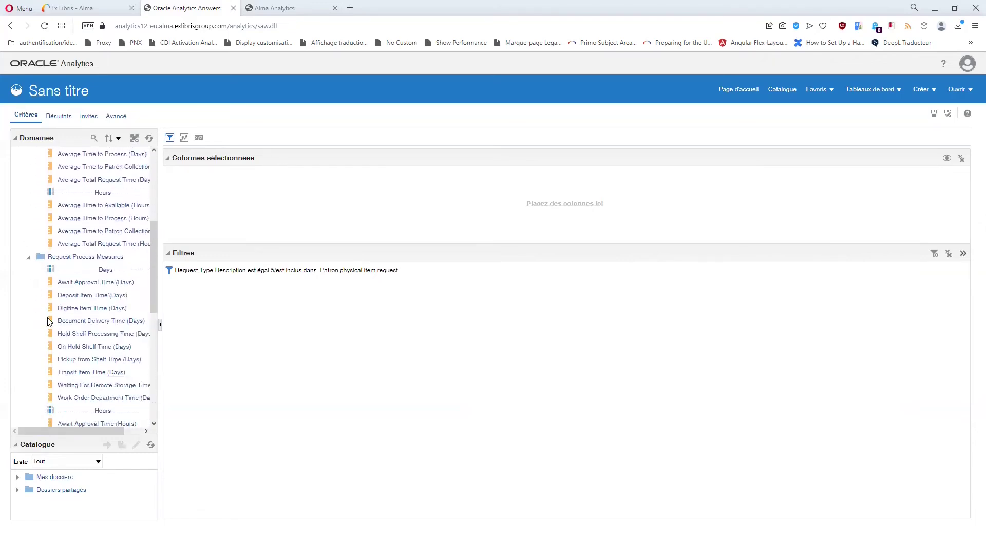
pyautogui.scroll(4, 41, 309)
pyautogui.scroll(-2, 36, 334)
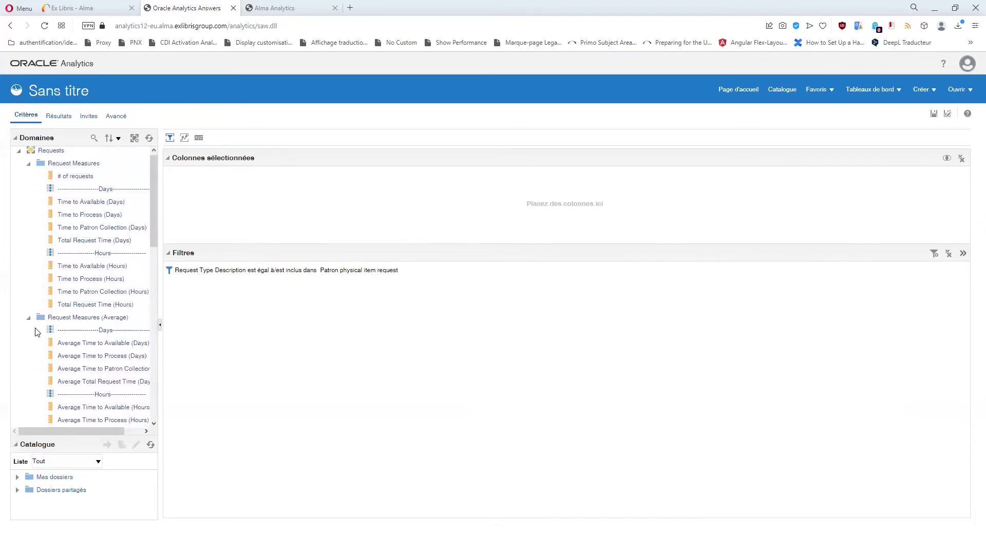
pyautogui.click(30, 359)
pyautogui.scroll(2, 36, 360)
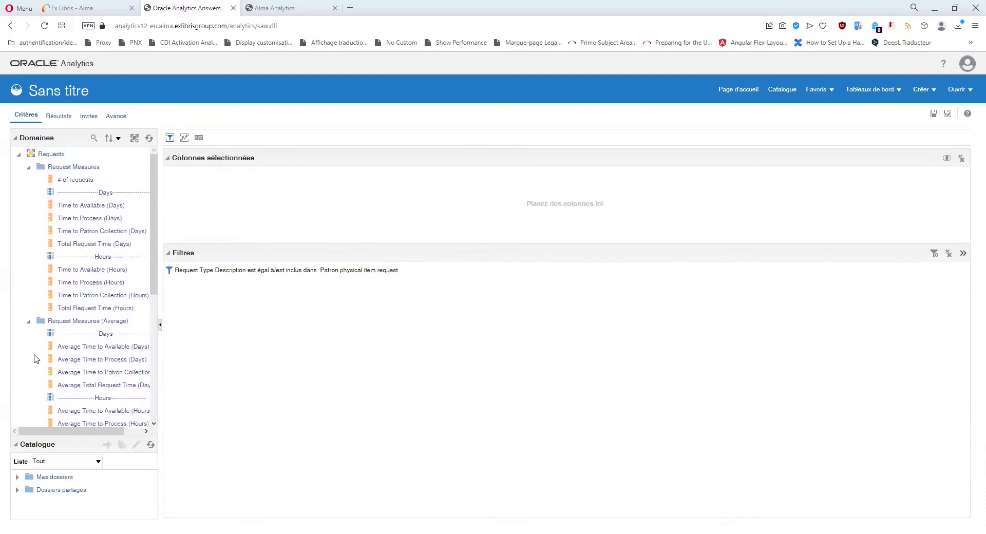
# - Add the # of requests measure to the analysis as a column
pyautogui.click(74, 182)
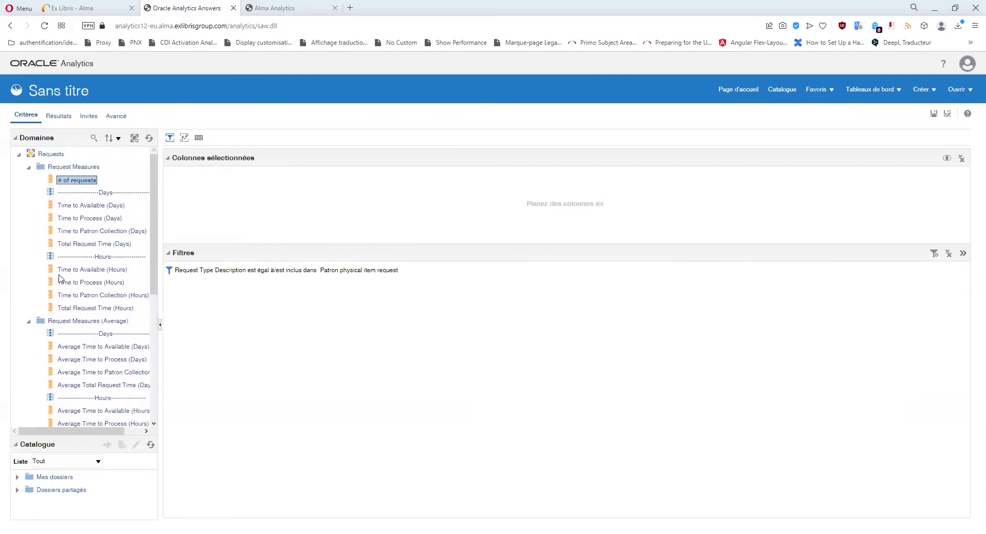
pyautogui.doubleClick(70, 182)
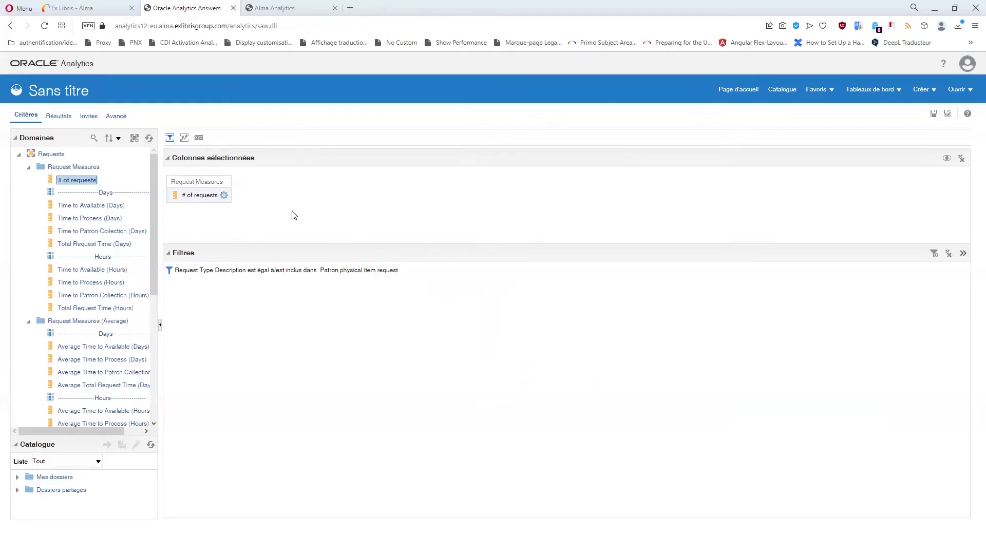
pyautogui.click(224, 195)
pyautogui.moveTo(262, 207)
pyautogui.click(190, 218)
pyautogui.click(224, 195)
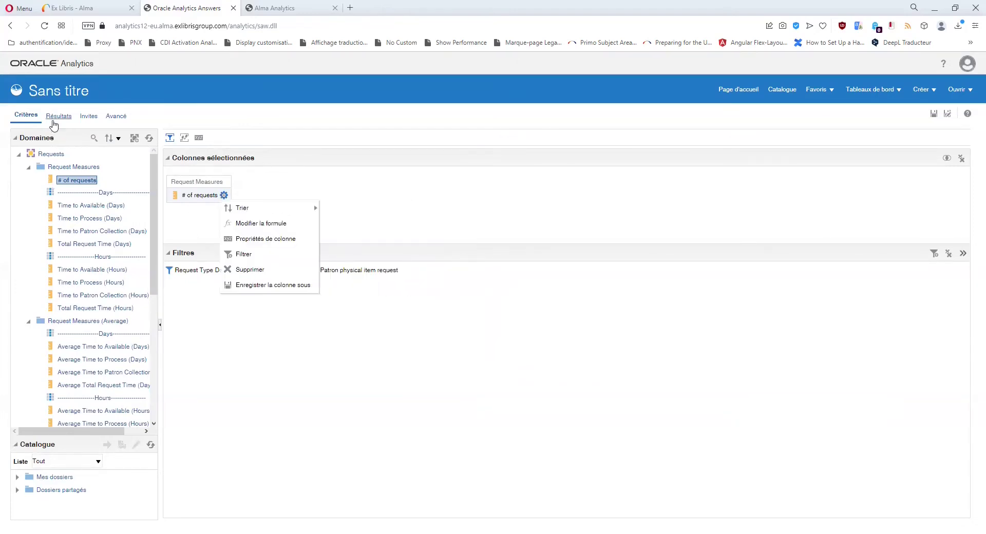
pyautogui.click(380, 345)
pyautogui.click(224, 196)
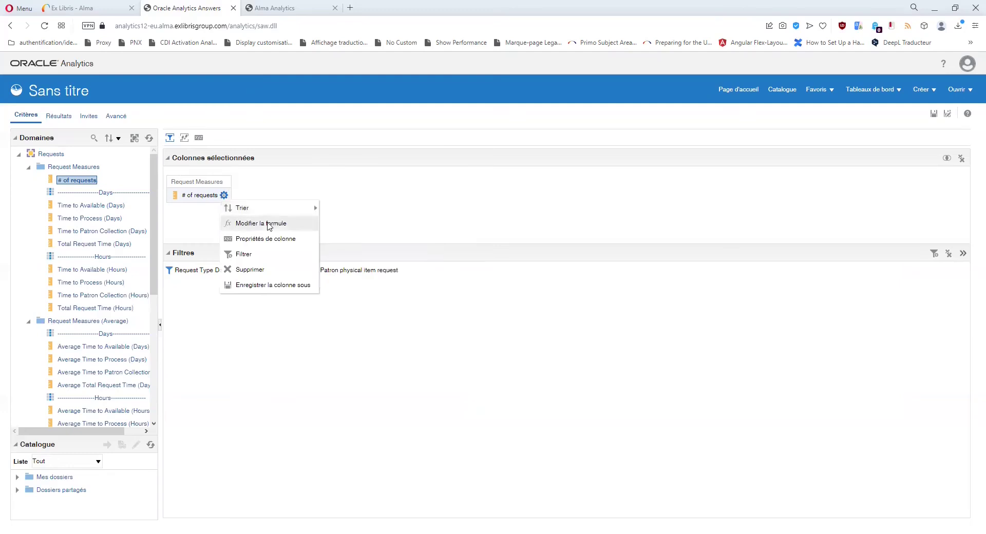
pyautogui.click(215, 337)
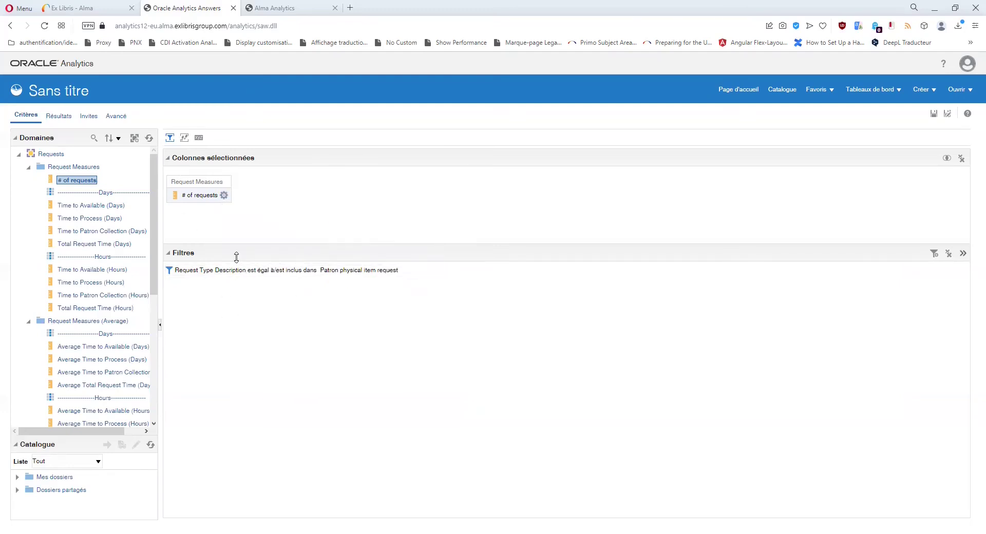
# - Display the results for # of requests with the Patron physical item request filter, and return to the criteria
pyautogui.moveTo(324, 273)
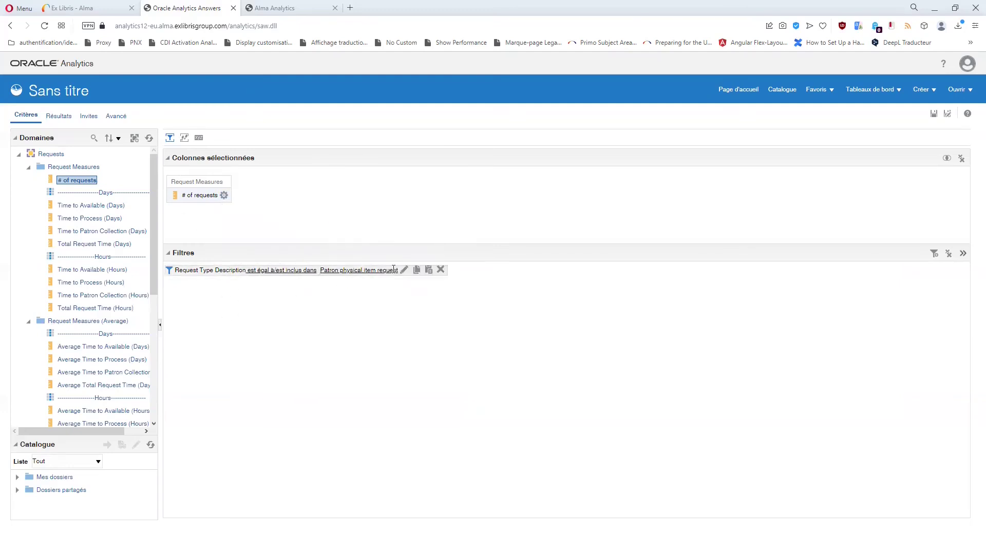
pyautogui.click(58, 116)
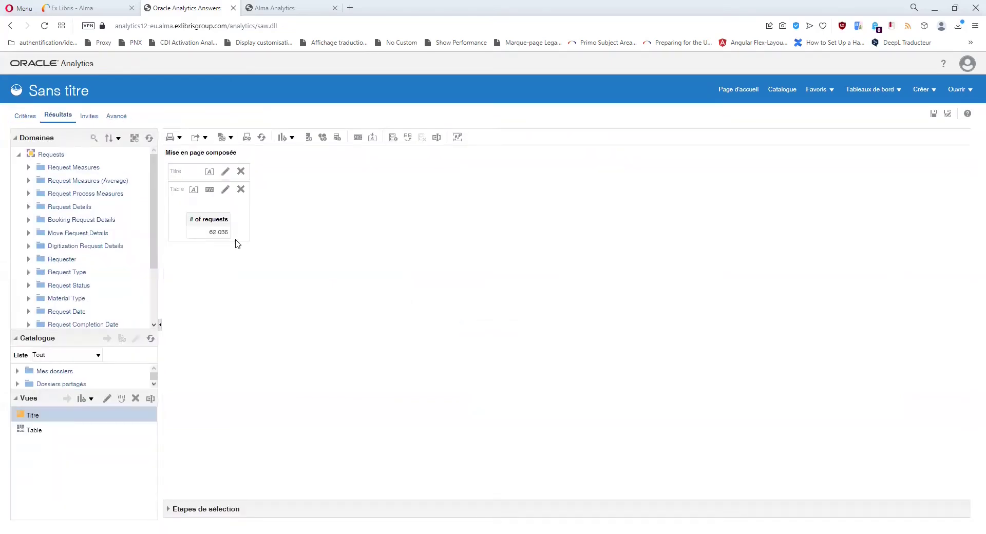
pyautogui.click(24, 119)
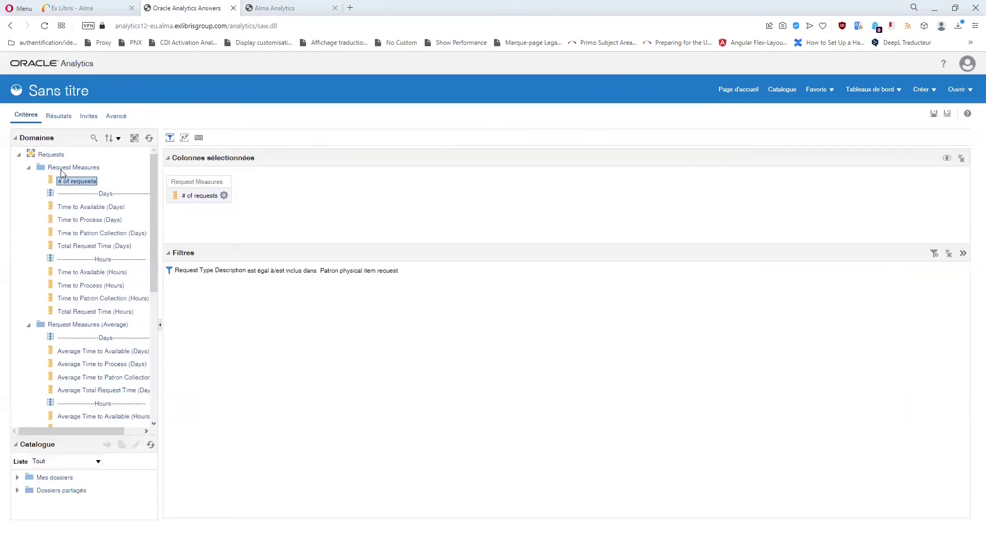
# - Examine the Time to Available and Time to Process measures in days and hours within Request Measures
pyautogui.scroll(-1, 97, 215)
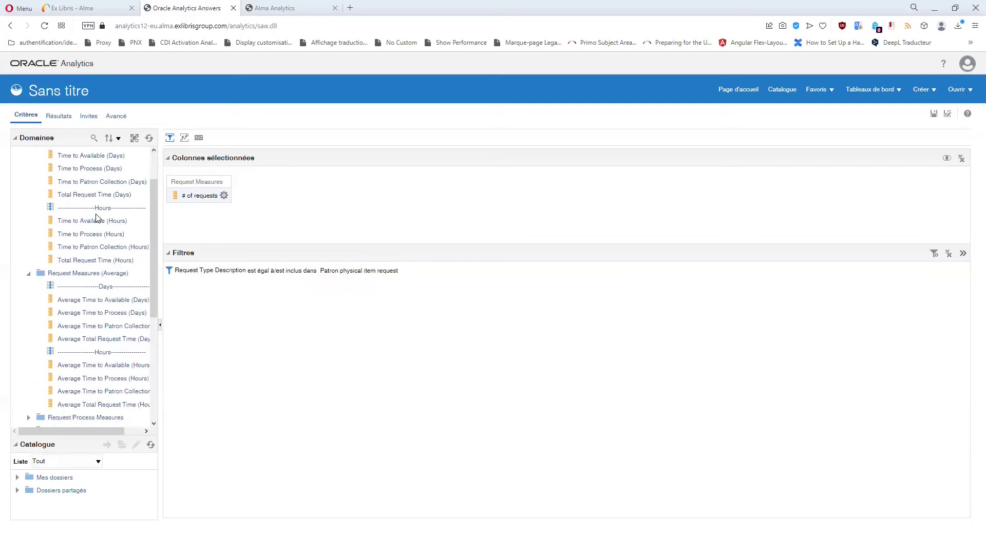
pyautogui.scroll(1, 97, 219)
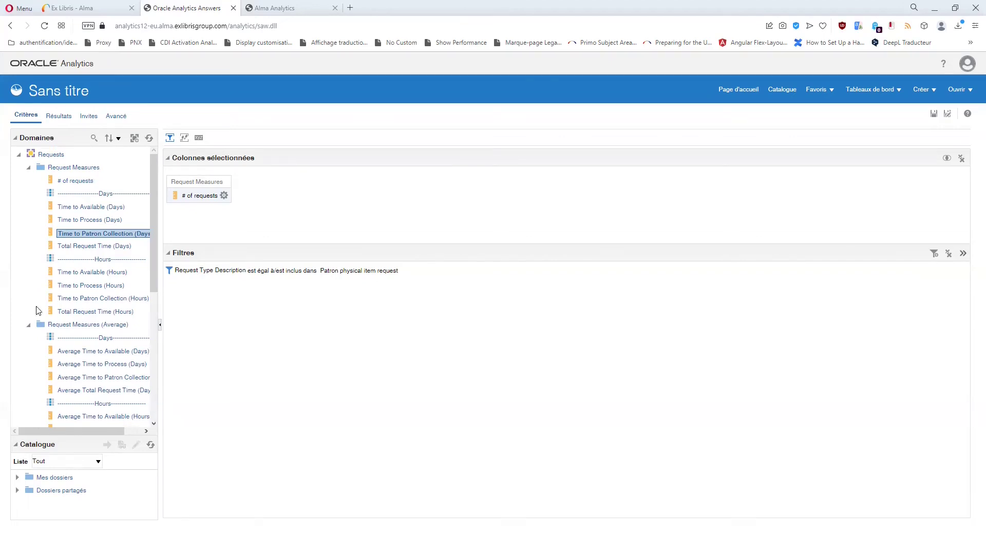
pyautogui.click(105, 208)
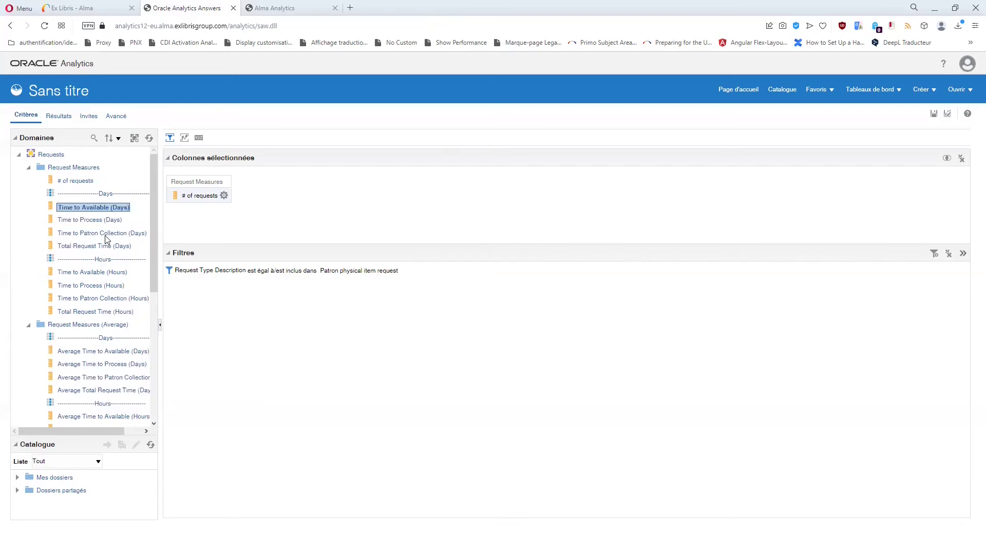
pyautogui.click(107, 221)
pyautogui.click(110, 273)
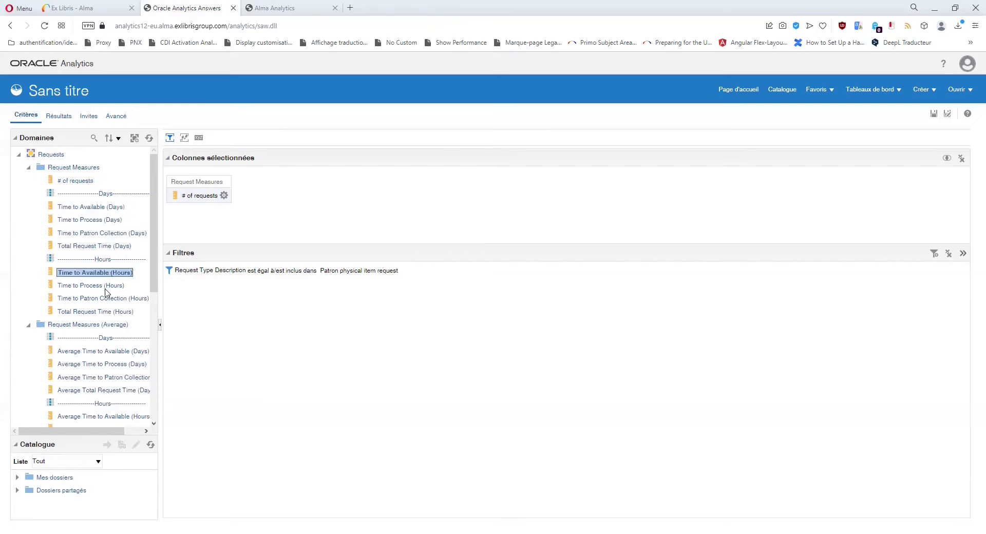
pyautogui.click(107, 287)
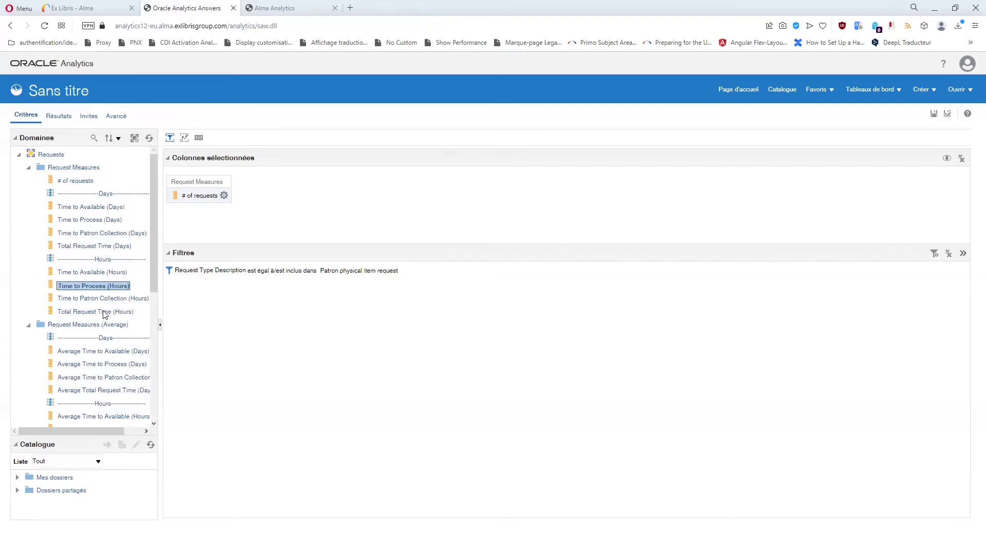
pyautogui.click(73, 207)
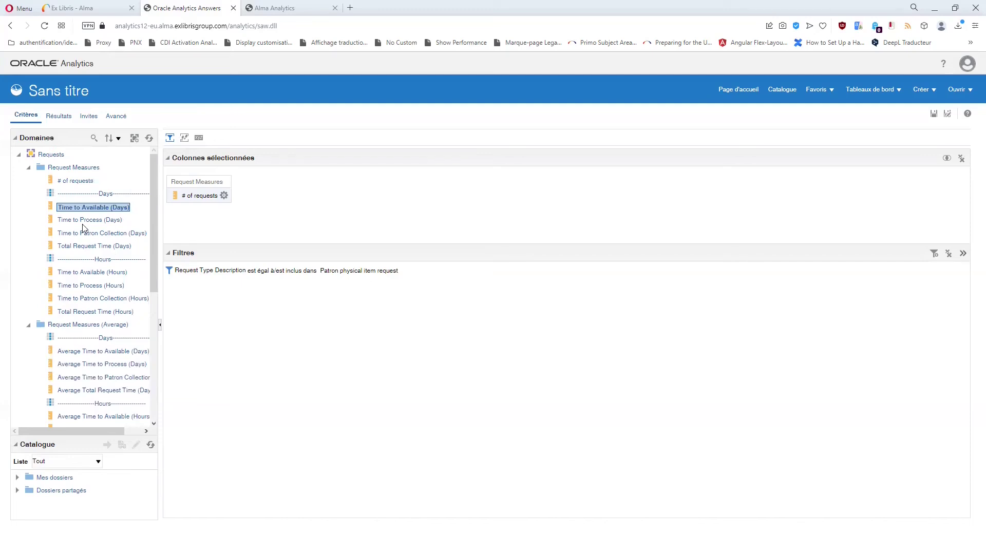
# - Examine the average measures in days: Time to Available, Time to Process, Time to Patron Collection and Total Request Time
pyautogui.click(95, 352)
pyautogui.scroll(-1, 75, 367)
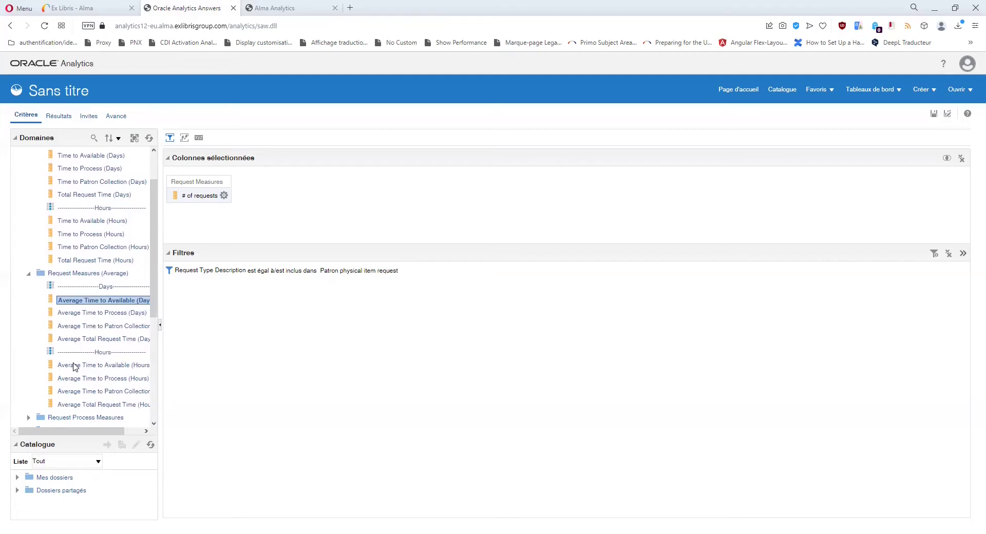
pyautogui.click(75, 314)
pyautogui.click(75, 329)
pyautogui.click(77, 340)
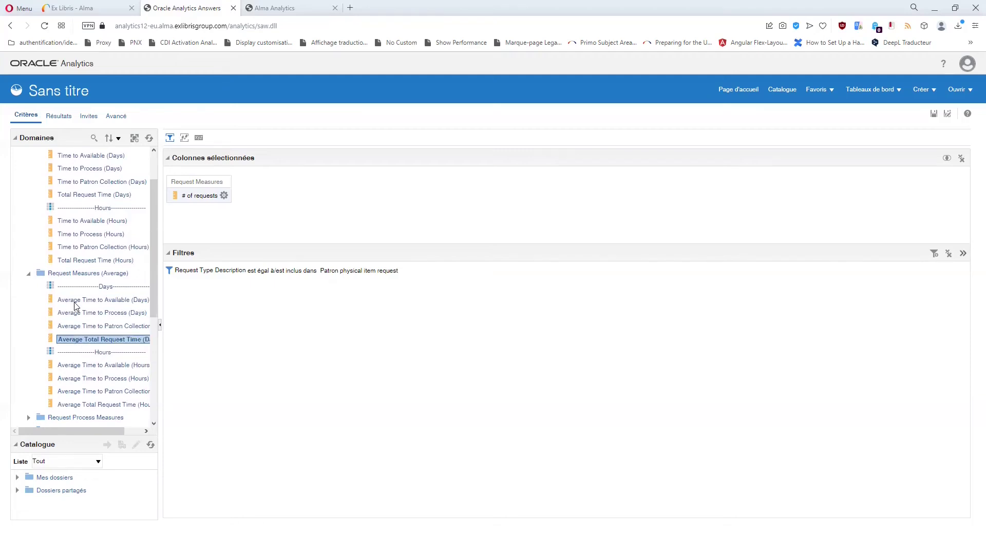
pyautogui.click(95, 301)
pyautogui.click(107, 315)
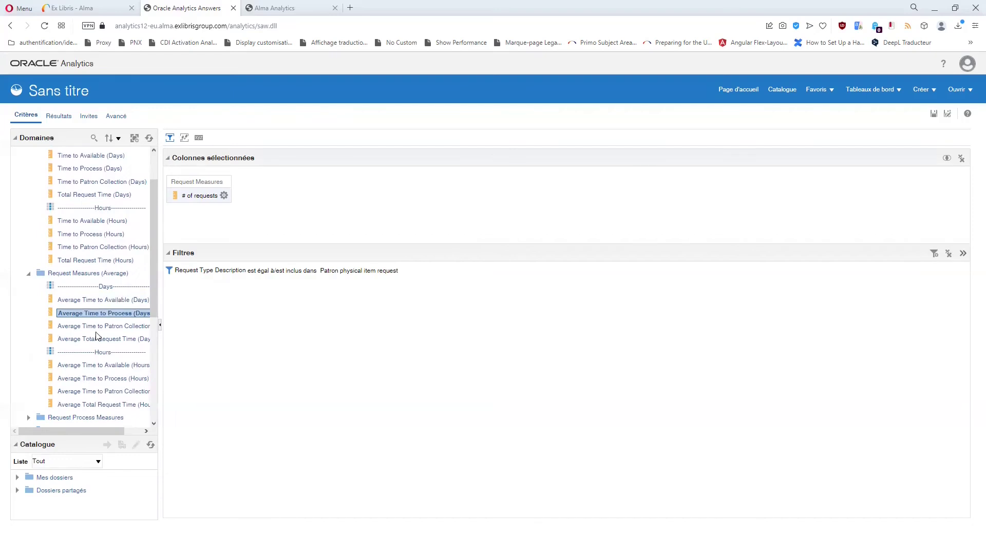
pyautogui.click(95, 328)
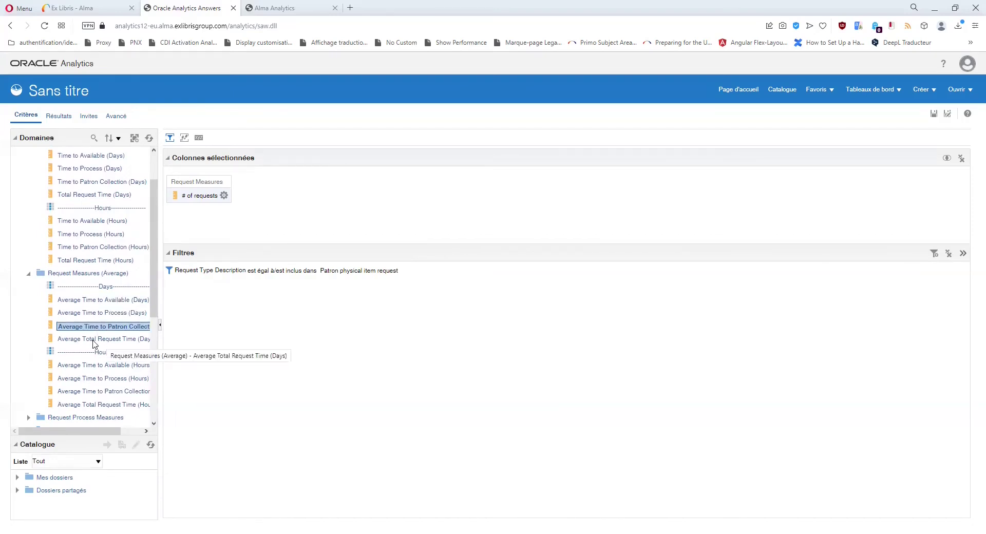
pyautogui.click(91, 340)
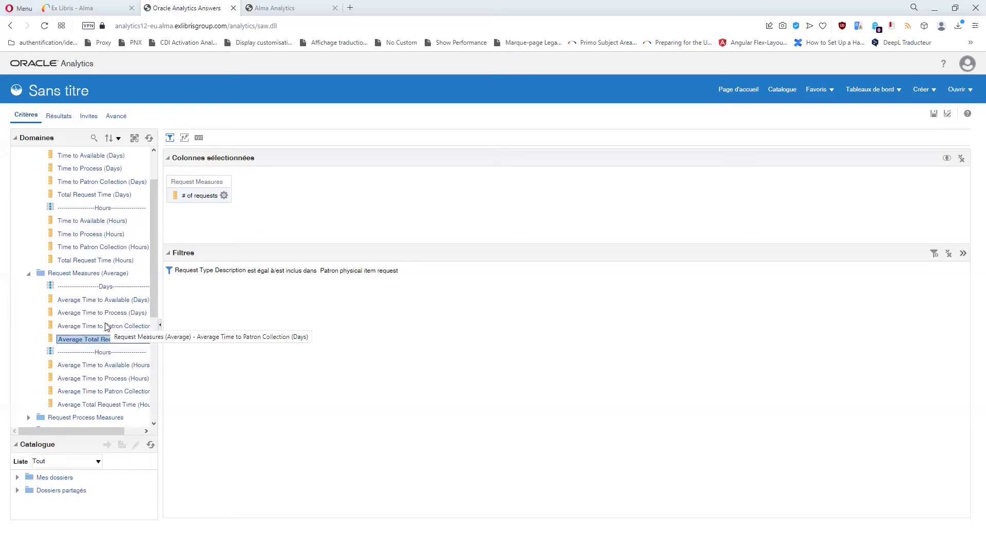
# - Compare Average Time to Available (Days) with Average Time to Process (Days) and Average Time to Patron Collection (Days)
pyautogui.click(99, 301)
pyautogui.click(99, 314)
pyautogui.click(100, 326)
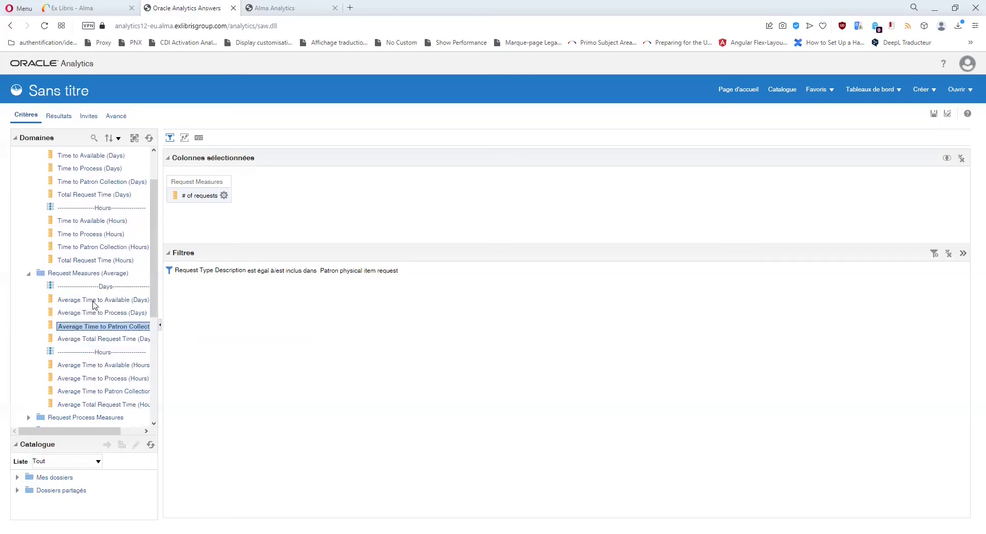
pyautogui.click(95, 300)
pyautogui.click(93, 314)
pyautogui.click(92, 303)
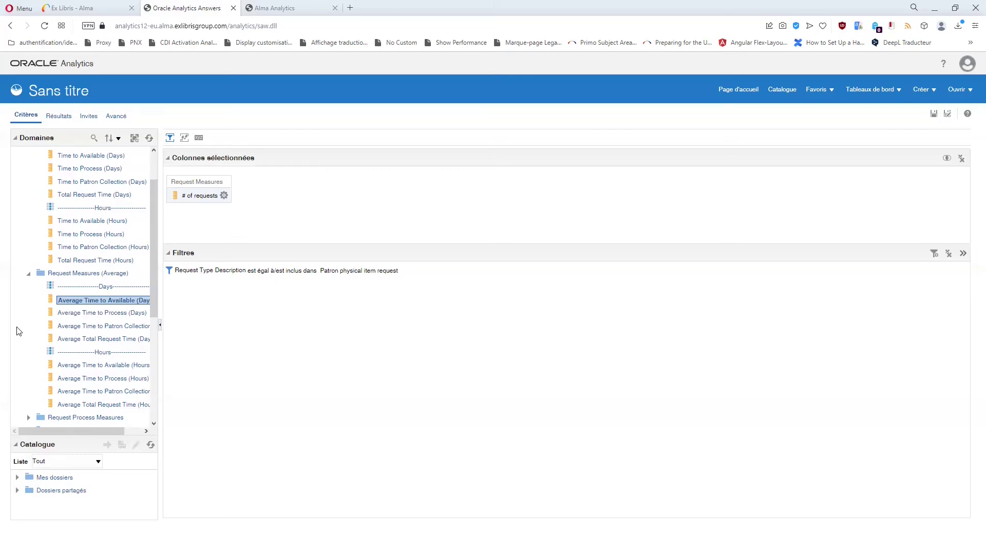
# - Compare Time to Available (Days) and Time to Process (Days) in Request Measures with Average Time to Available (Days)
pyautogui.scroll(1, 18, 331)
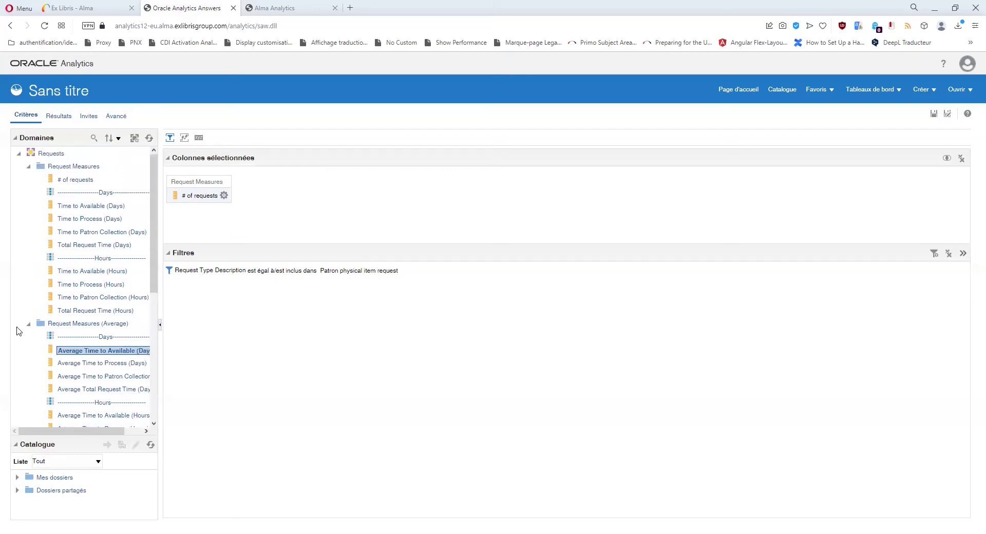
pyautogui.click(81, 207)
pyautogui.click(73, 222)
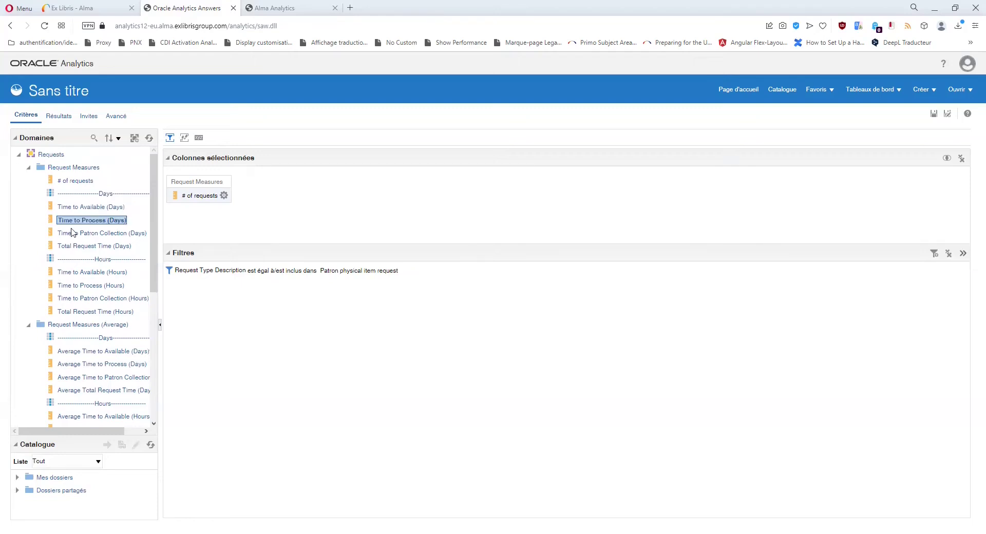
pyautogui.moveTo(71, 235)
pyautogui.click(84, 352)
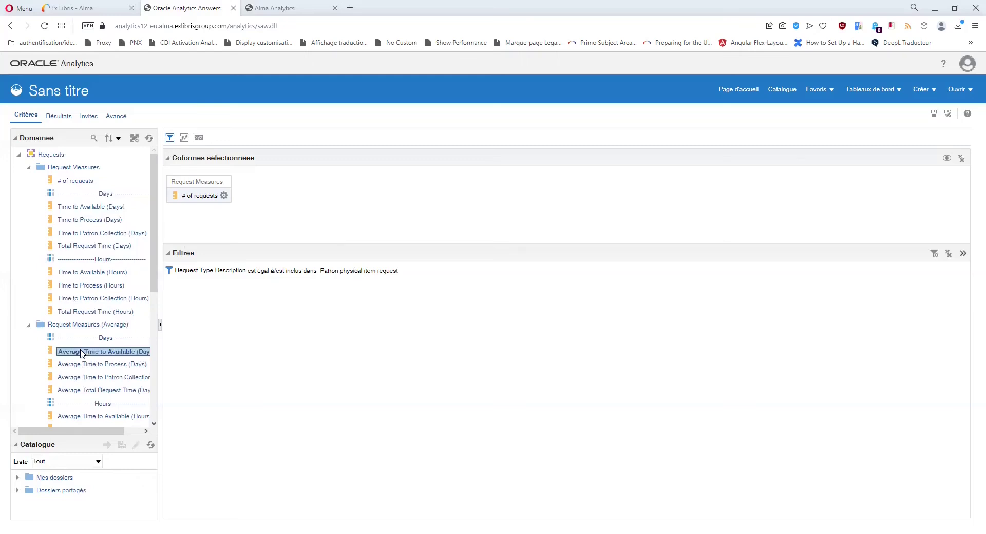
# - Collapse the Request Measures and Request Measures (Average) folders and look through the Request Details fields down to Request Id
pyautogui.click(28, 325)
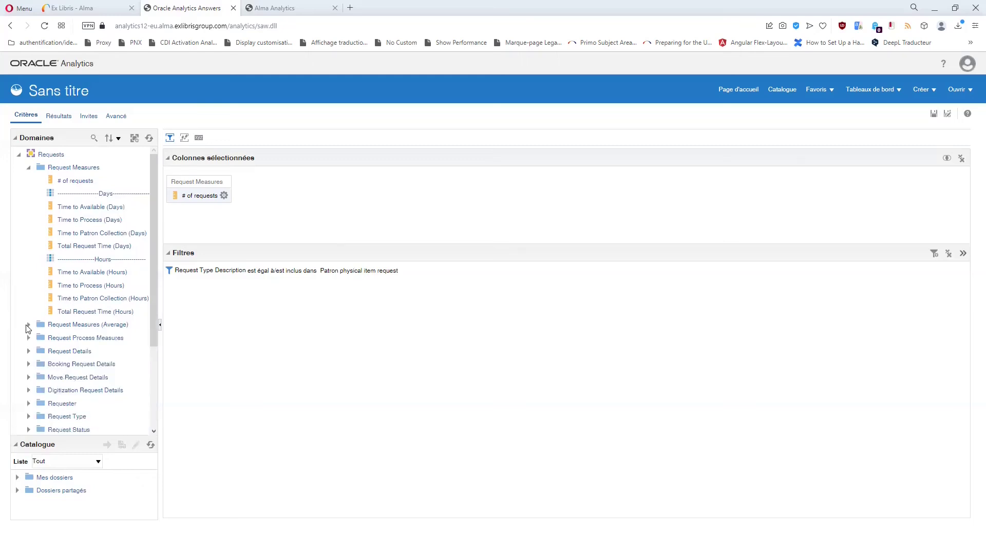
pyautogui.click(29, 168)
pyautogui.click(28, 207)
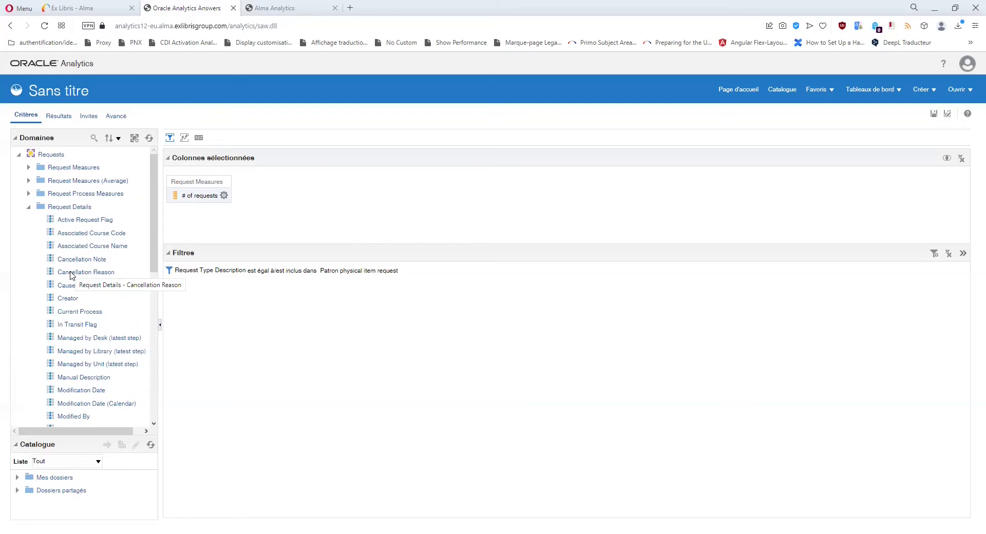
pyautogui.scroll(-5, 72, 276)
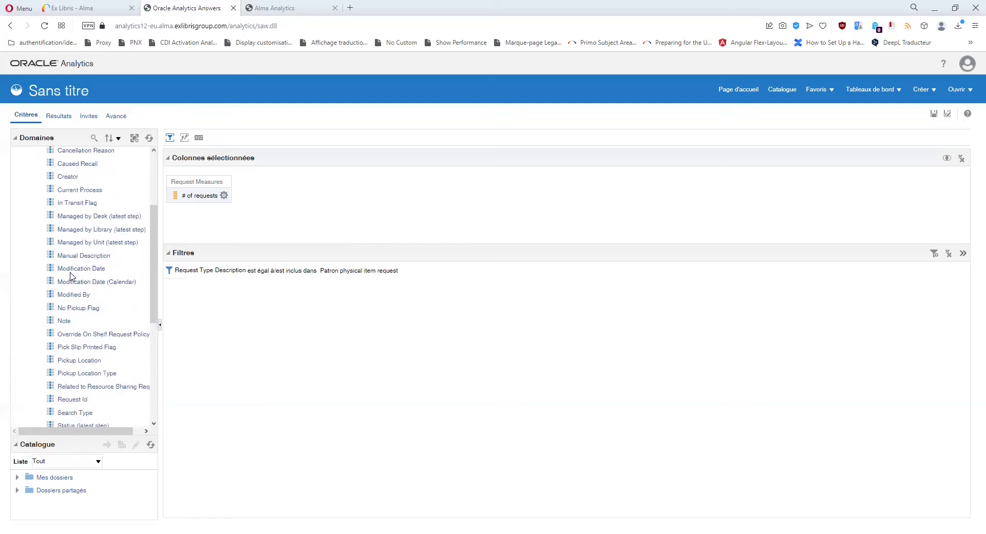
pyautogui.scroll(3, 74, 277)
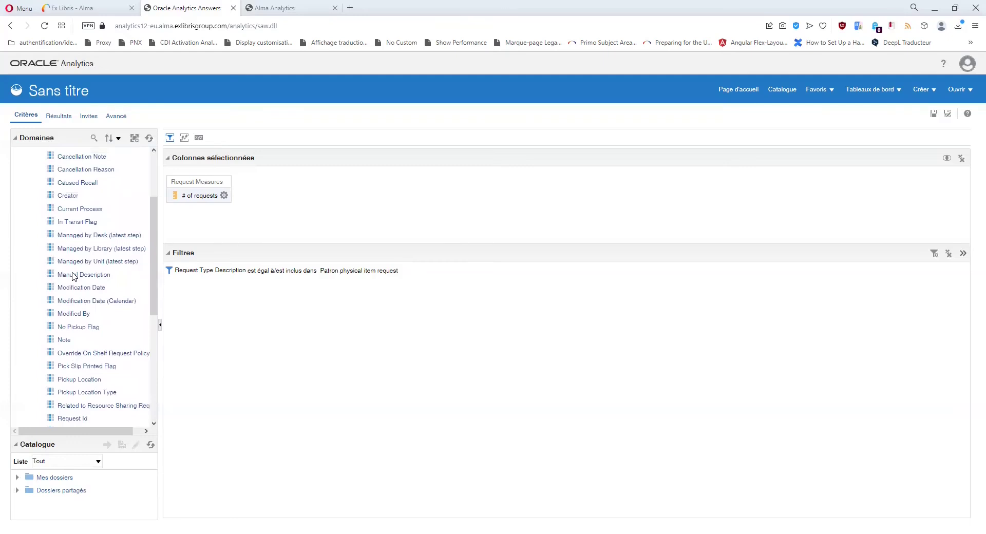
pyautogui.scroll(2, 74, 277)
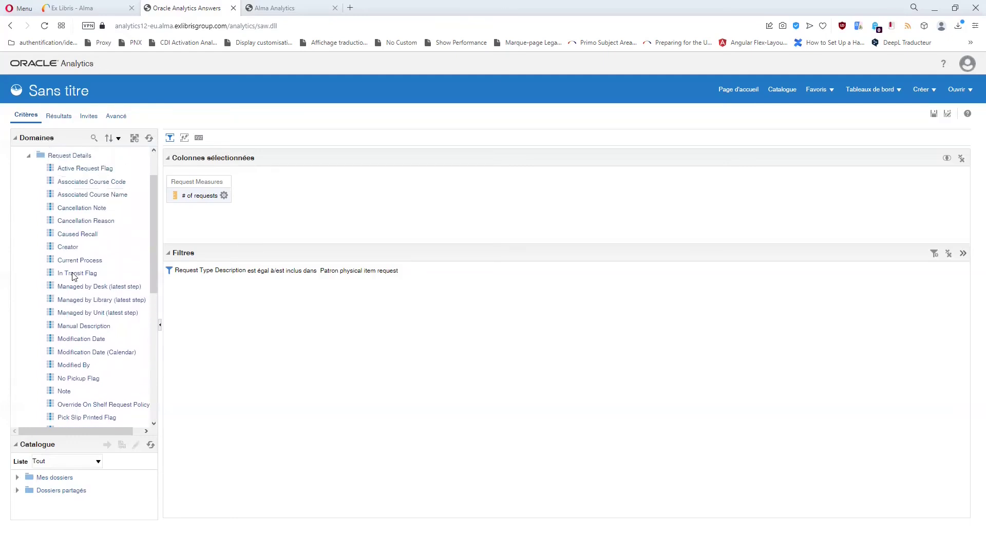
pyautogui.scroll(-3, 74, 277)
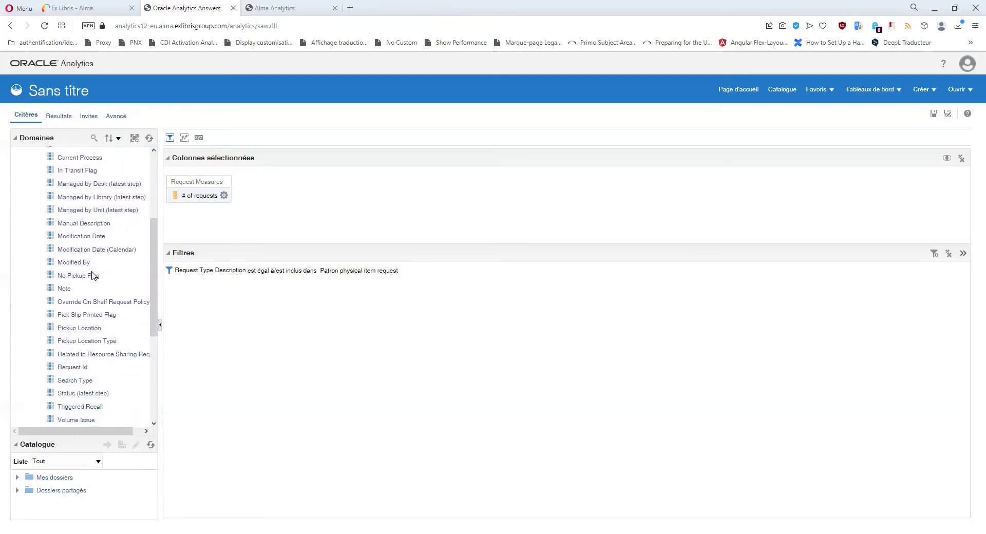
pyautogui.scroll(-2, 93, 276)
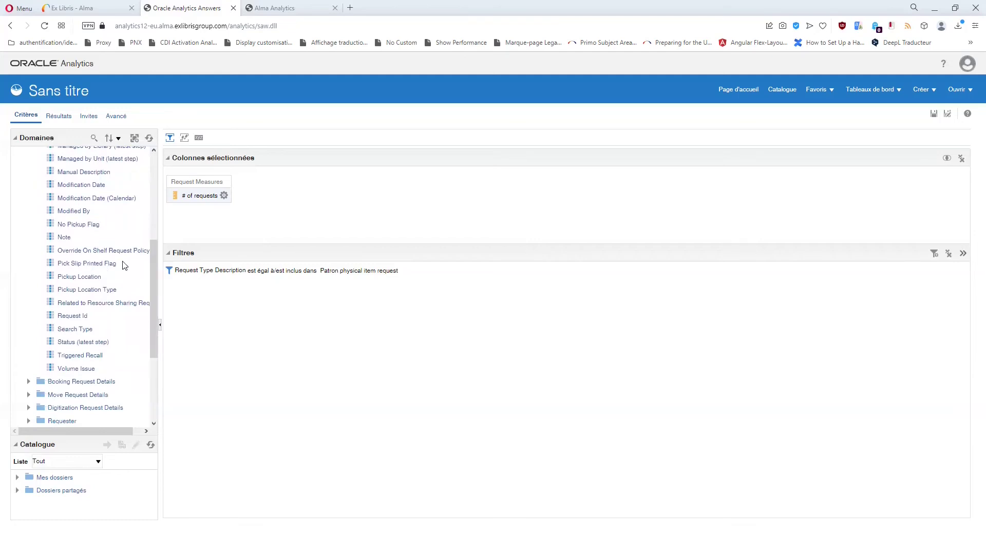
pyautogui.click(65, 317)
pyautogui.scroll(6, 65, 308)
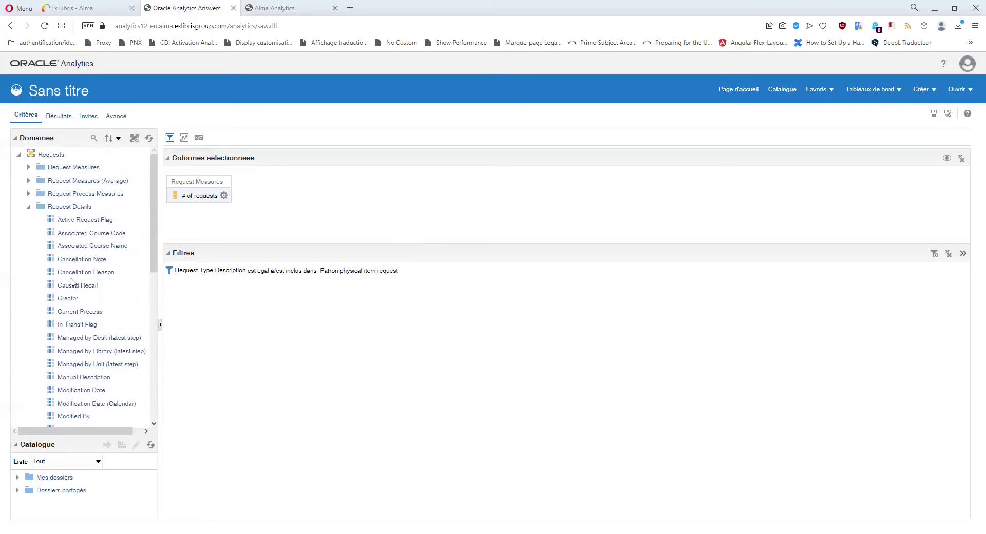
# - Compare the # of requests measure in Request Measures with the Request Id field in Request Details
pyautogui.click(29, 168)
pyautogui.click(77, 181)
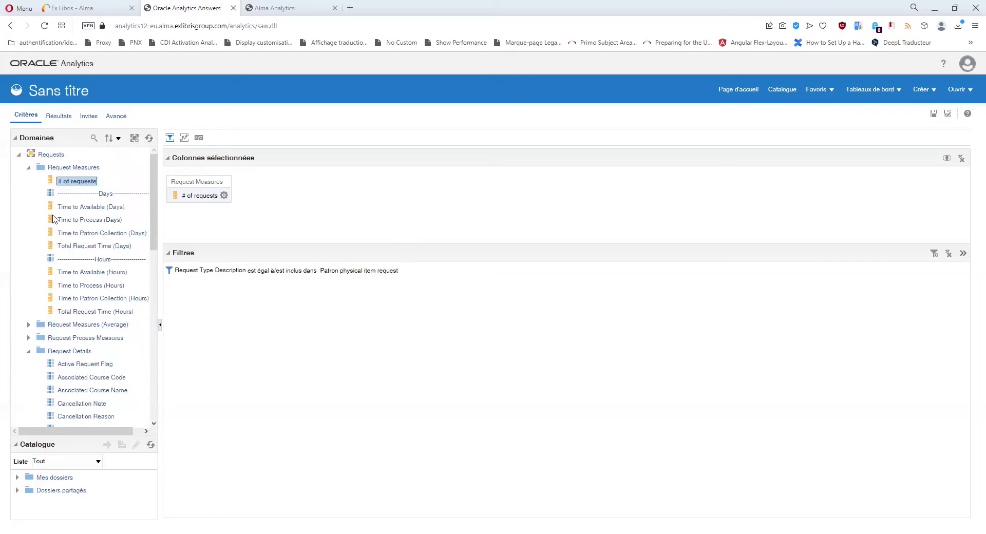
pyautogui.scroll(-5, 56, 216)
pyautogui.scroll(5, 46, 205)
pyautogui.click(29, 168)
pyautogui.scroll(-6, 90, 324)
pyautogui.scroll(-3, 88, 324)
pyautogui.click(83, 265)
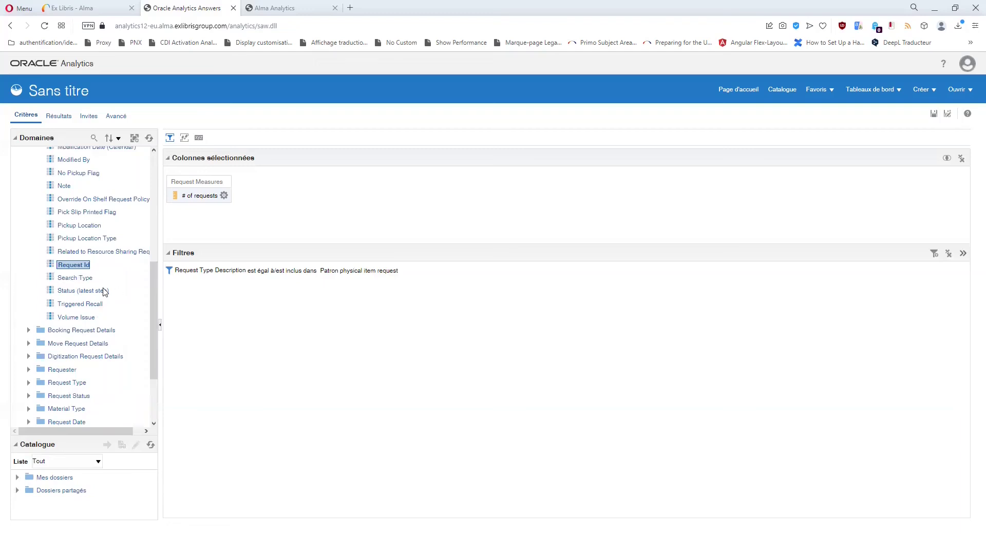
# - Examine the Request Details fields, pointing out Modification Date (Calendar) and Cancellation Reason
pyautogui.scroll(3, 105, 291)
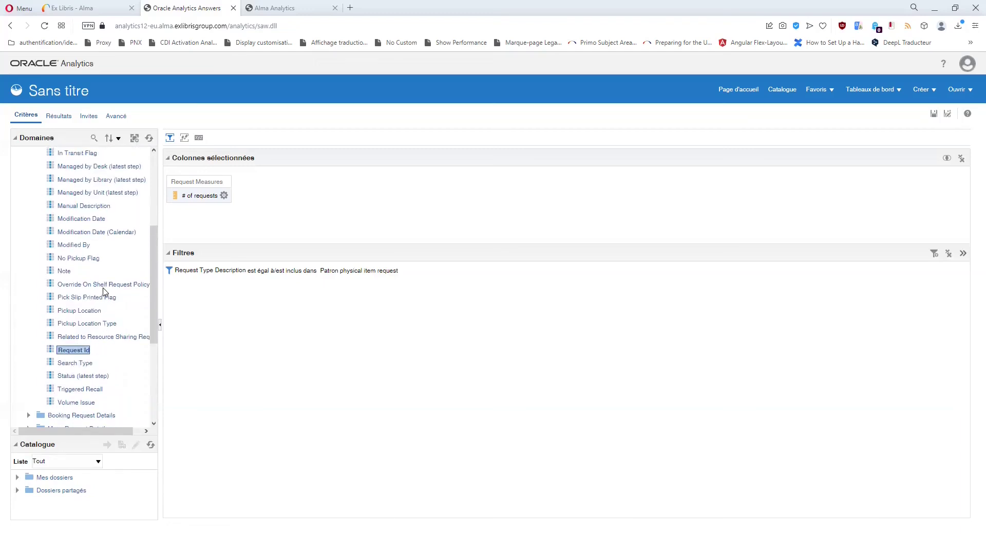
pyautogui.click(105, 250)
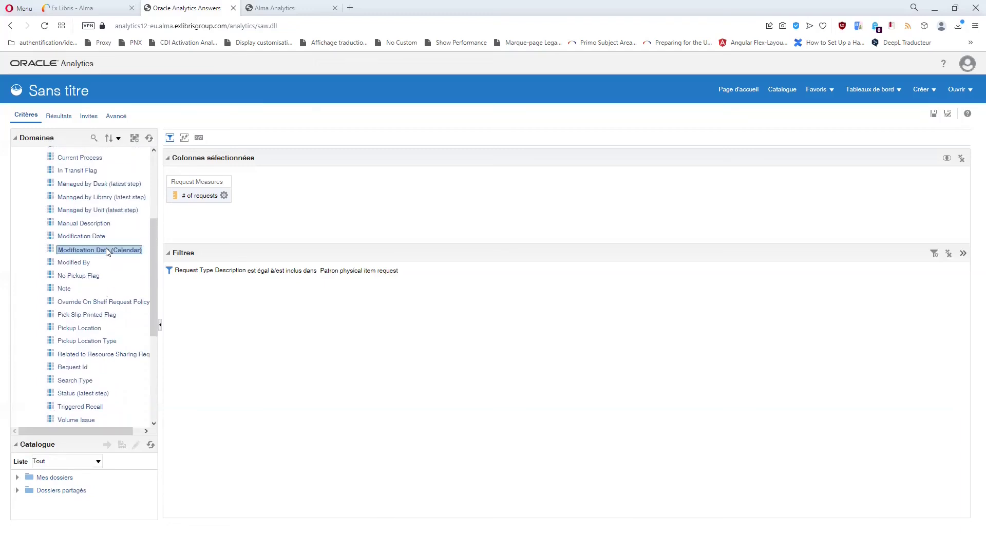
pyautogui.scroll(1, 92, 248)
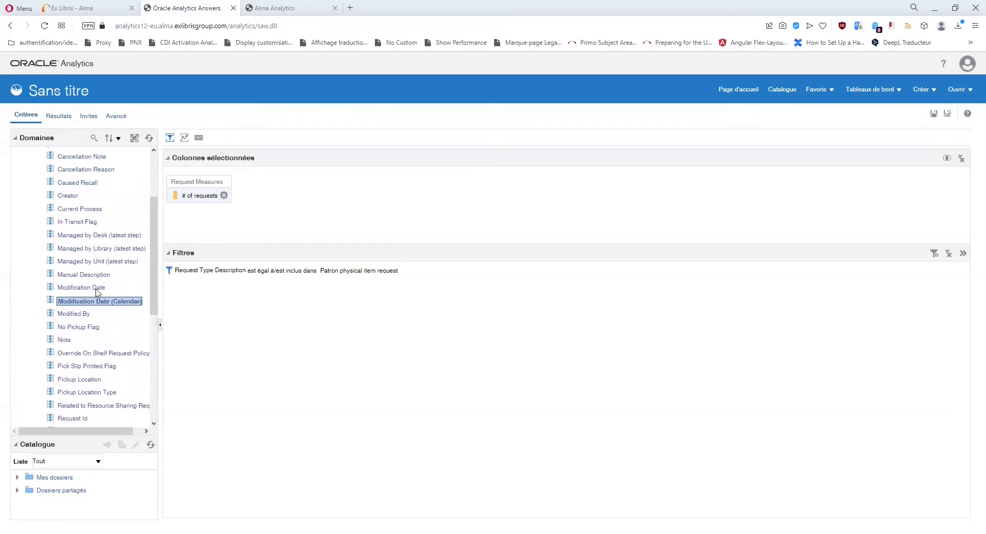
pyautogui.scroll(1, 96, 289)
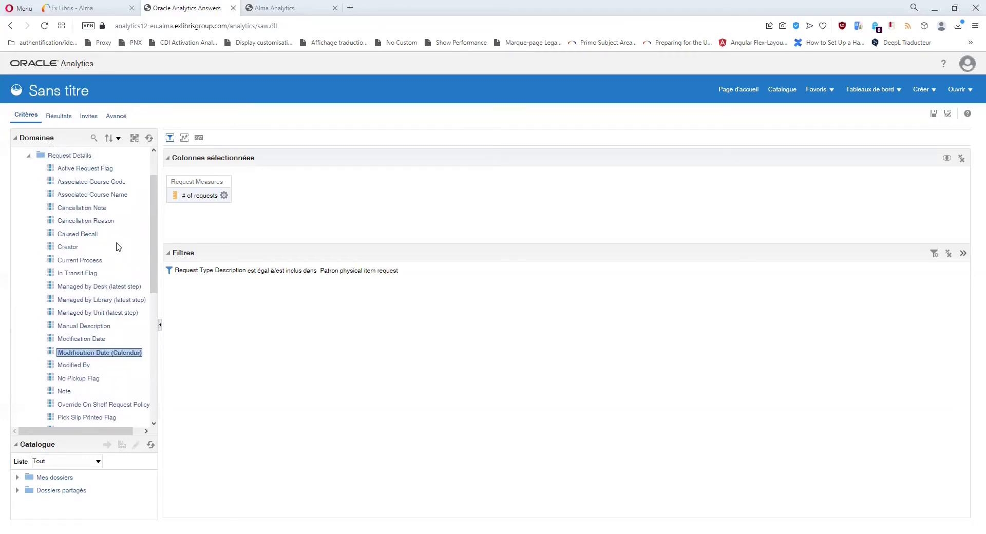
pyautogui.scroll(-1, 118, 264)
pyautogui.scroll(-2, 117, 264)
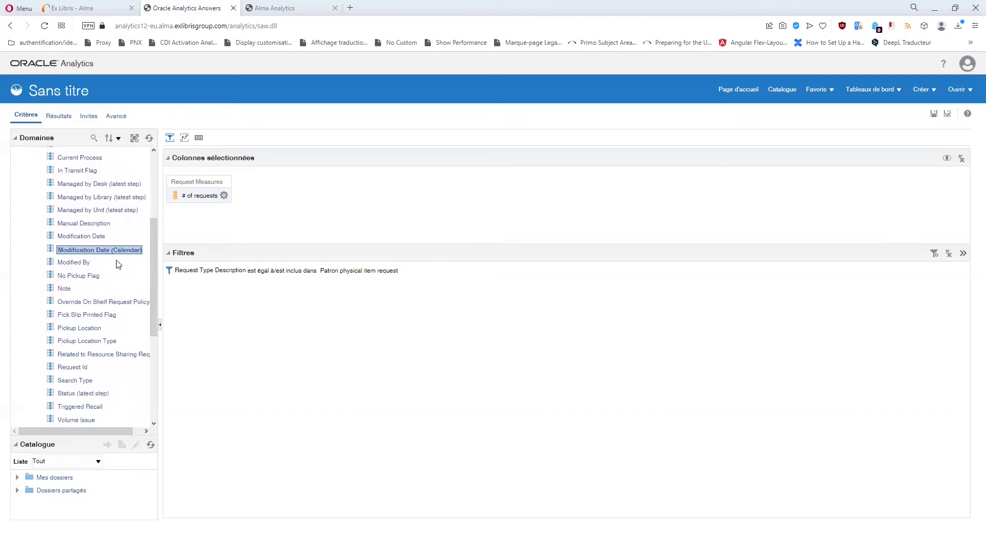
pyautogui.scroll(2, 118, 264)
pyautogui.scroll(1, 118, 264)
pyautogui.click(97, 224)
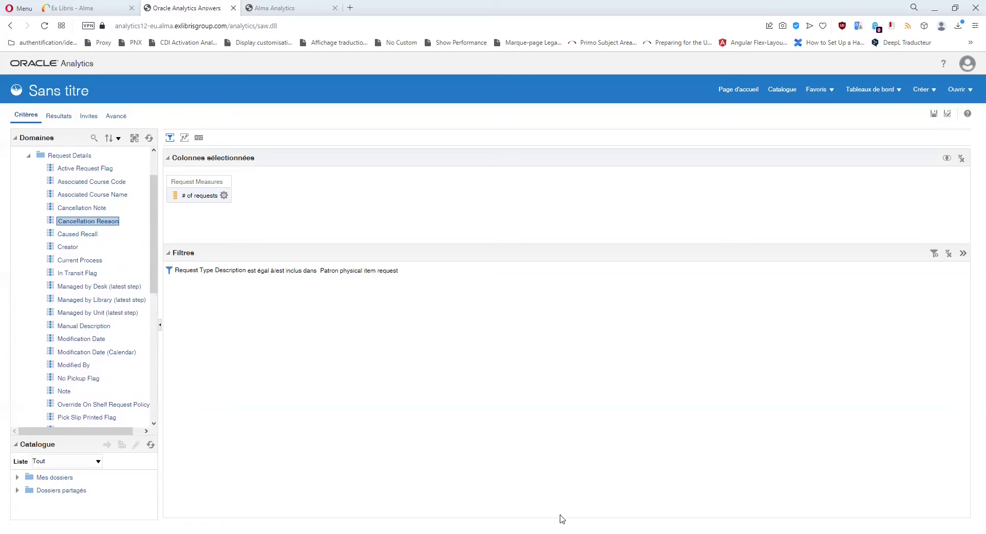
# - Add Current Process from Request Details to the selected columns and open the list of values for a new filter on it
pyautogui.click(94, 262)
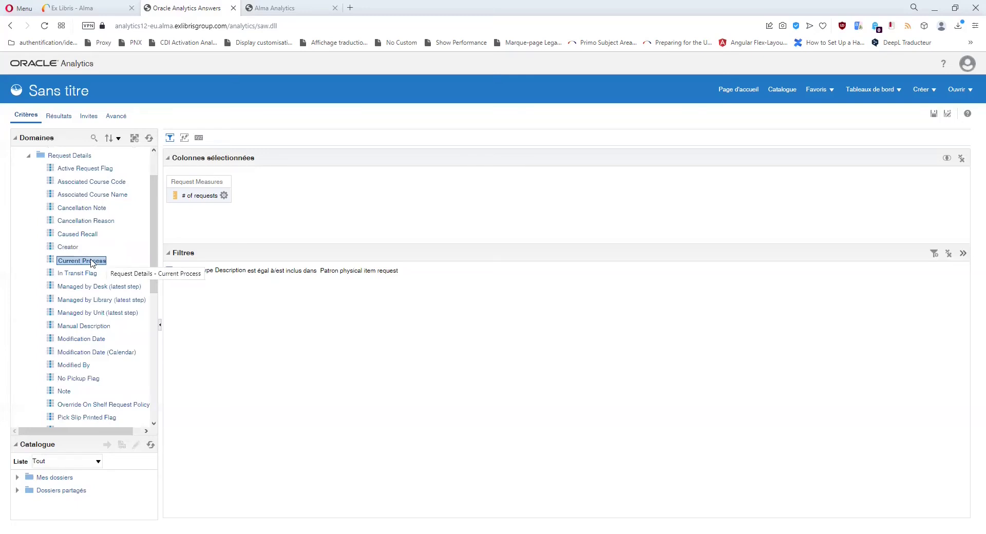
pyautogui.doubleClick(92, 262)
pyautogui.click(298, 195)
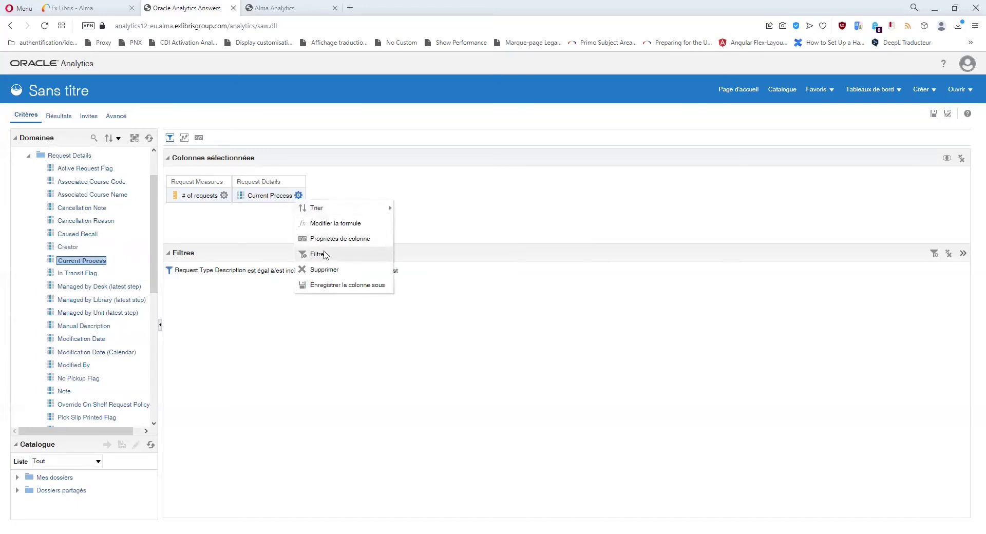
pyautogui.click(341, 254)
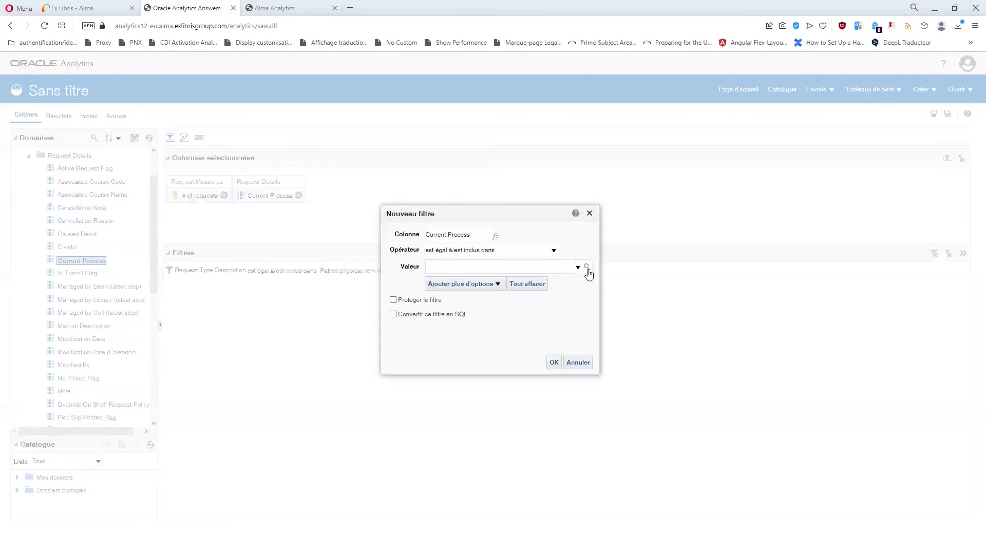
pyautogui.click(587, 267)
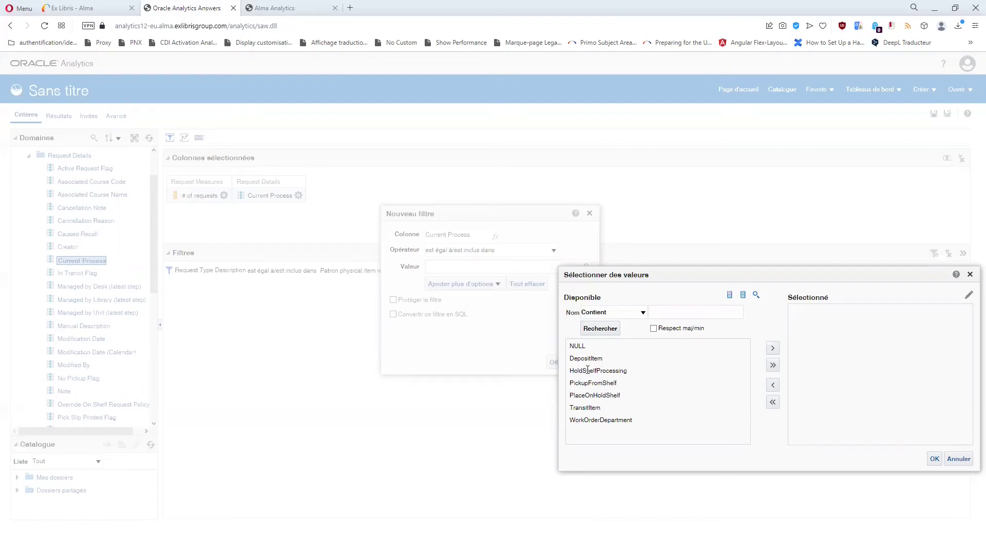
# - Examine the Current Process values WorkOrderDepartment, TransitItem, HoldShelfProcessing, PickupFromShelf and PlaceOnHoldShelf
pyautogui.click(594, 420)
pyautogui.click(585, 407)
pyautogui.click(591, 421)
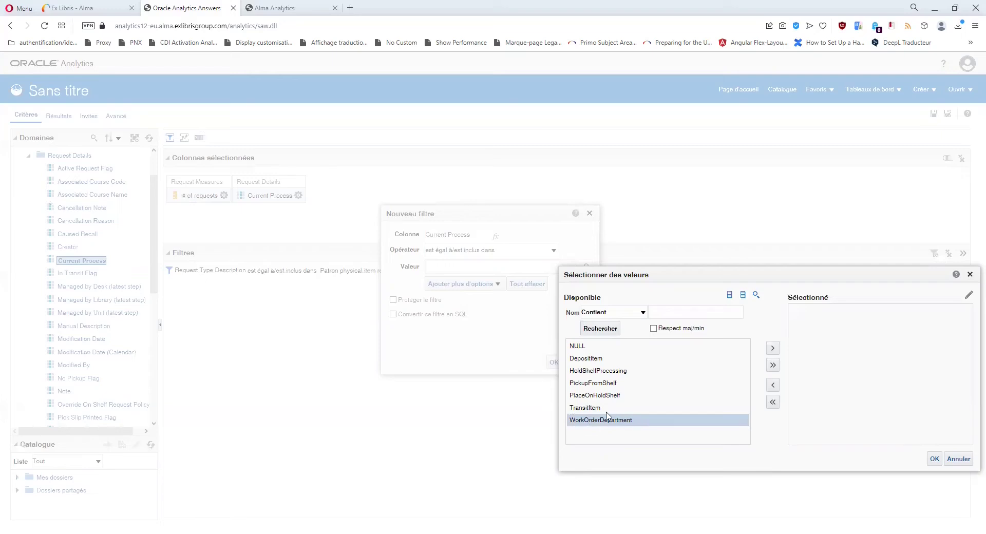
pyautogui.click(602, 375)
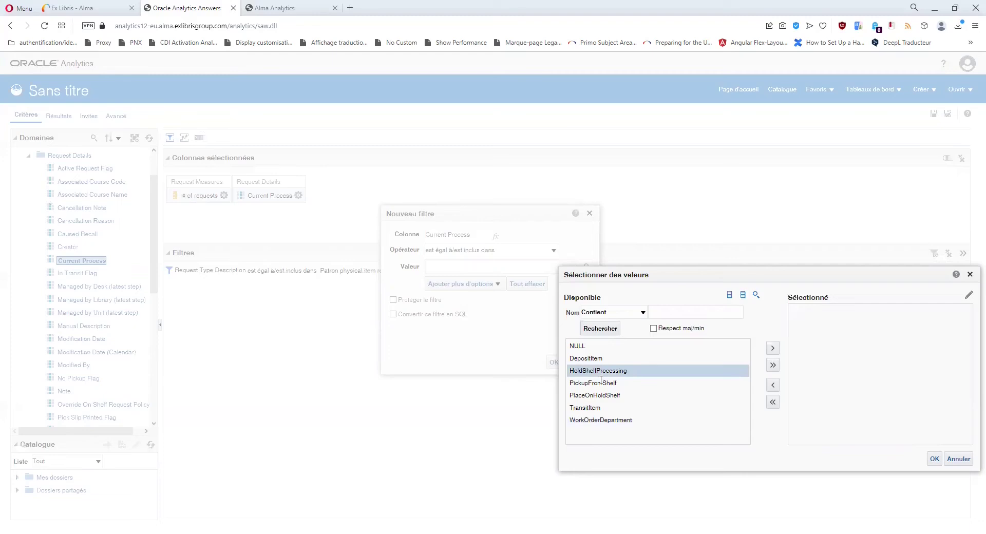
pyautogui.click(601, 383)
pyautogui.click(598, 395)
pyautogui.click(596, 372)
pyautogui.click(601, 383)
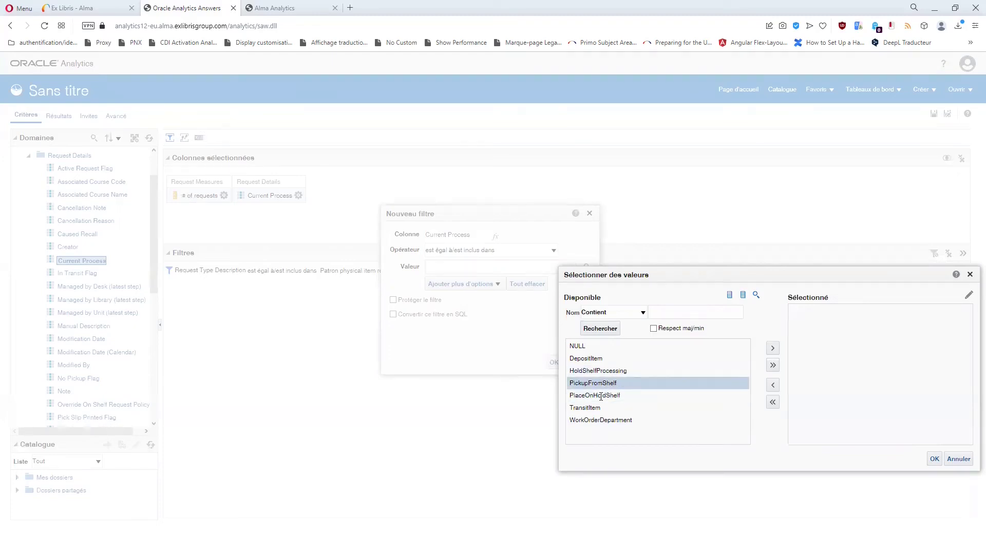
pyautogui.click(602, 396)
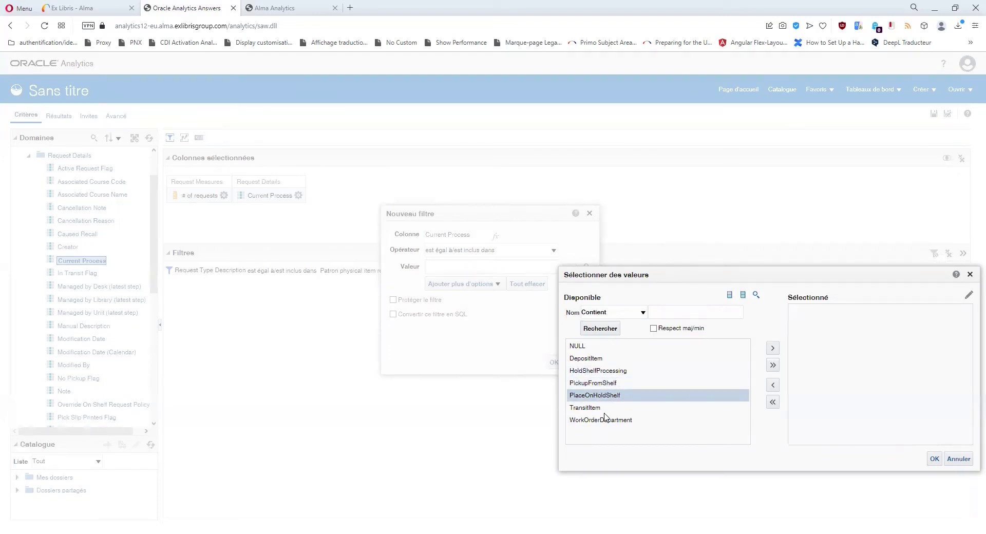
# - Review PickupFromShelf, HoldShelfProcessing, PlaceOnHoldShelf and TransitItem in turn, and close the Current Process filter without applying it
pyautogui.click(610, 385)
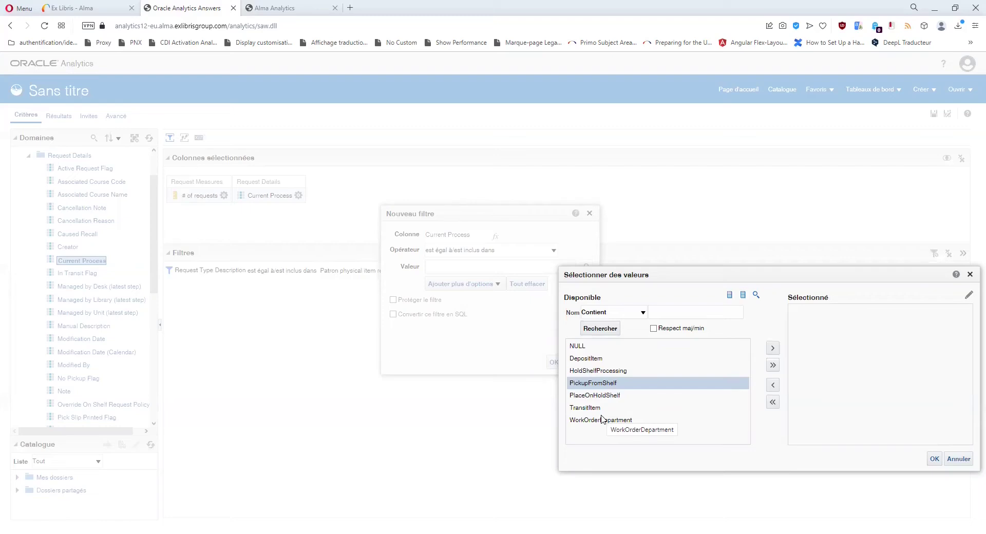
pyautogui.click(610, 371)
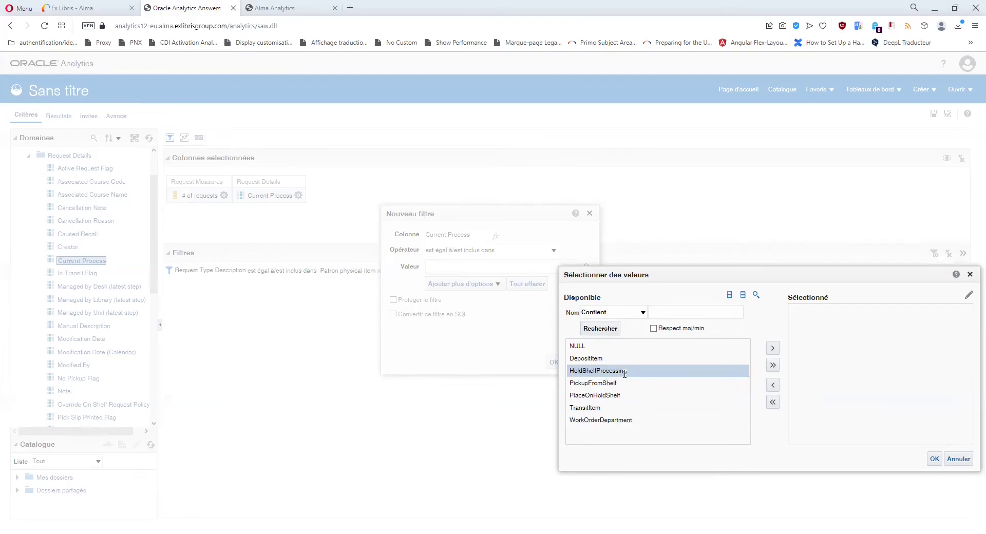
pyautogui.click(595, 396)
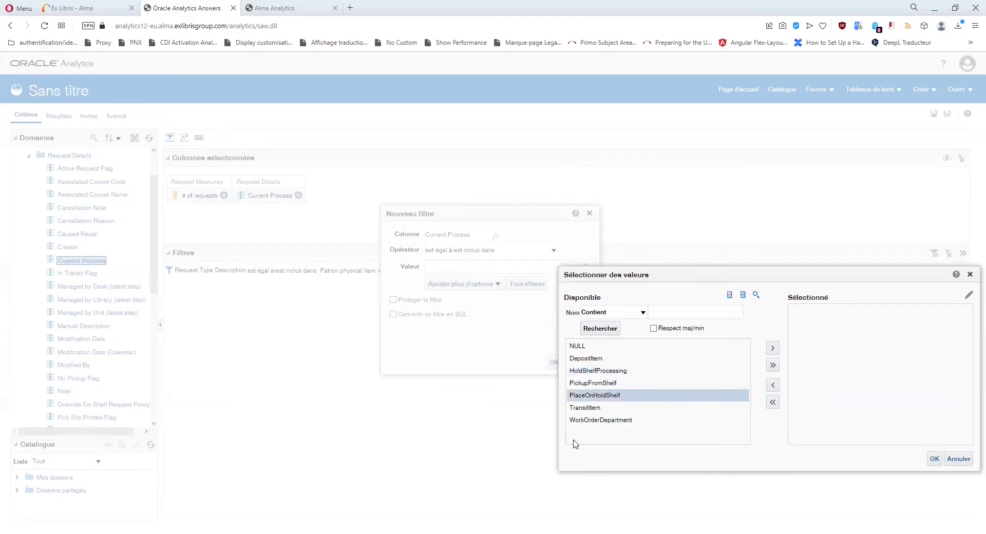
pyautogui.click(595, 408)
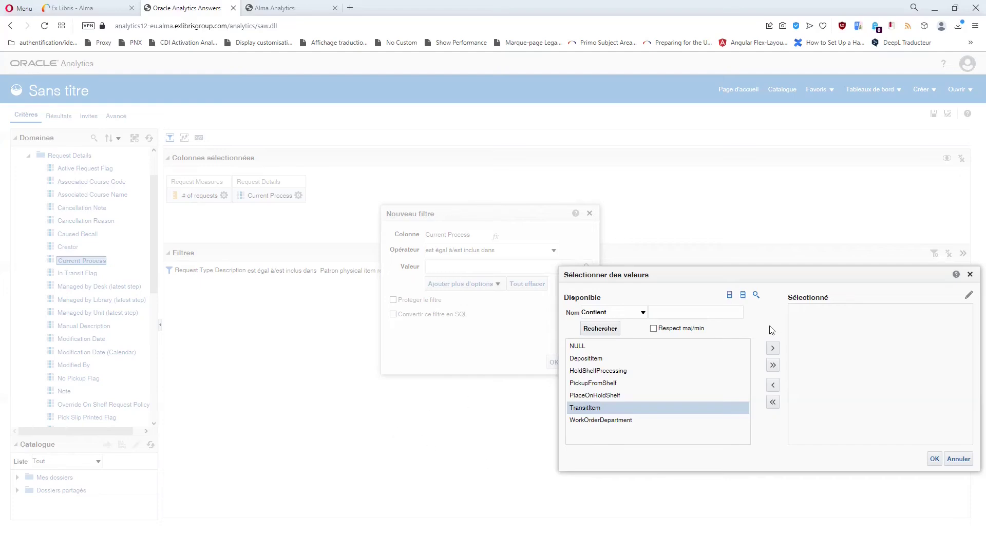
pyautogui.click(971, 276)
pyautogui.click(590, 213)
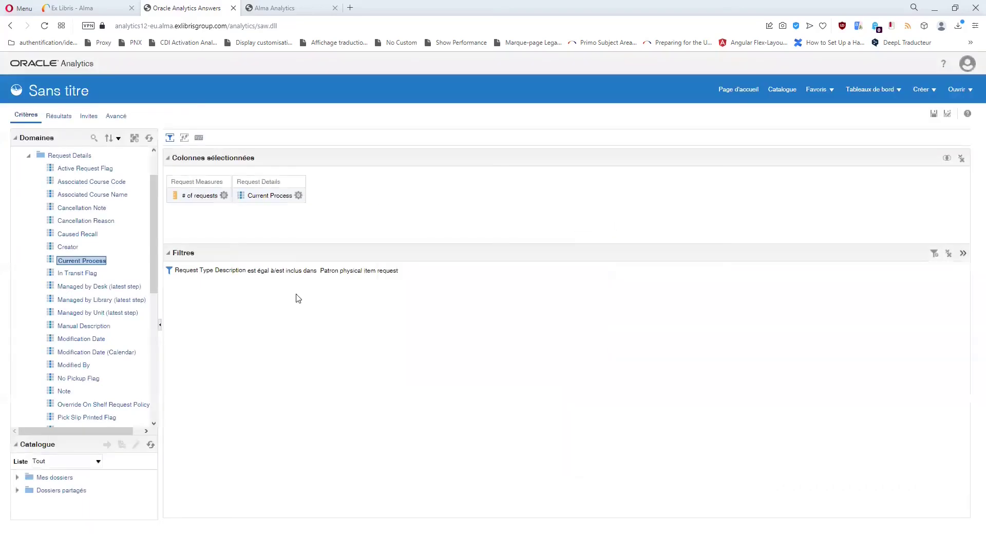
# - Add Creator from Request Details to the selected columns, and open a new filter on it, closing it without applying
pyautogui.doubleClick(69, 247)
pyautogui.click(349, 195)
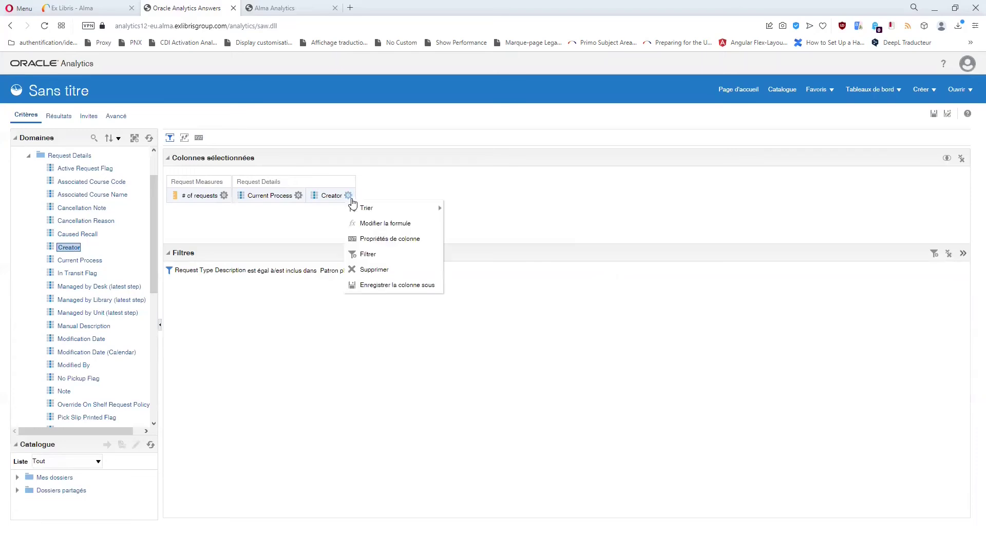
pyautogui.scroll(1, 62, 251)
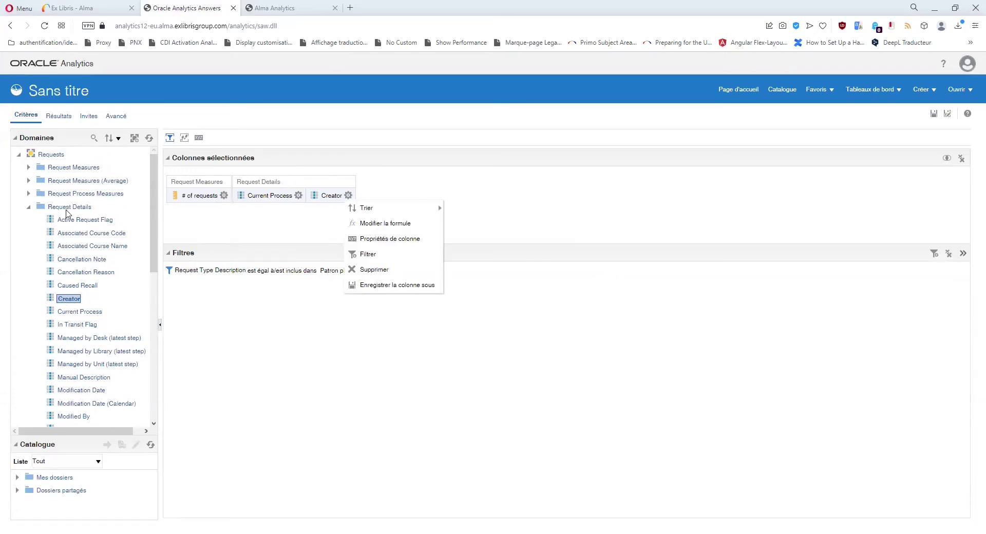
pyautogui.click(71, 208)
pyautogui.click(349, 195)
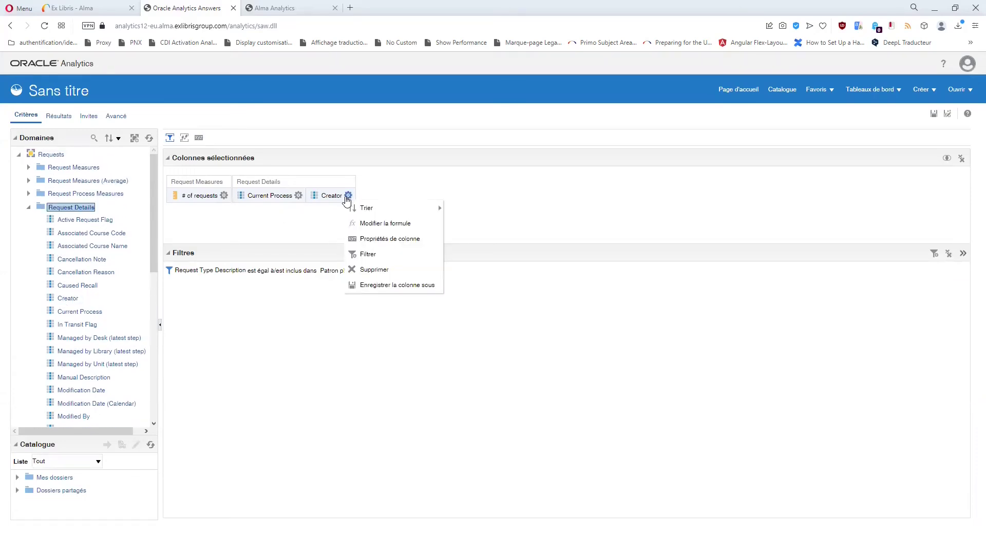
pyautogui.click(379, 254)
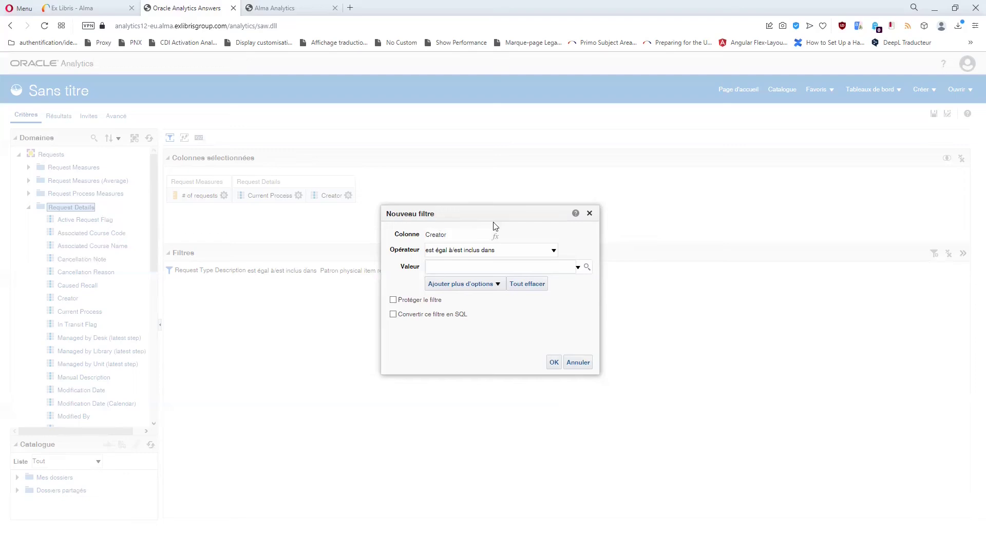
pyautogui.click(590, 214)
# - Add Pickup Location from Request Details to the selected columns after Creator
pyautogui.scroll(-1, 114, 285)
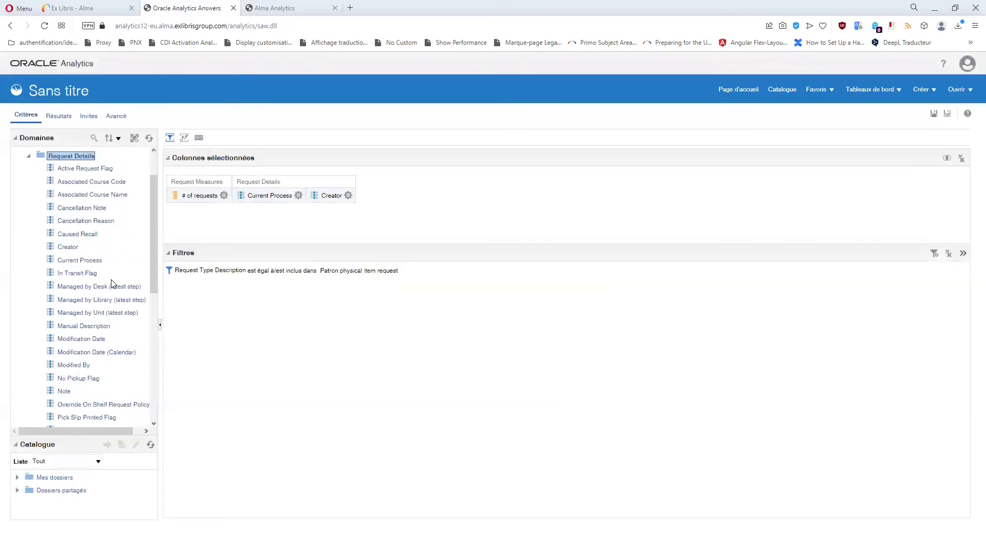
pyautogui.scroll(-1, 113, 284)
pyautogui.scroll(-1, 113, 284)
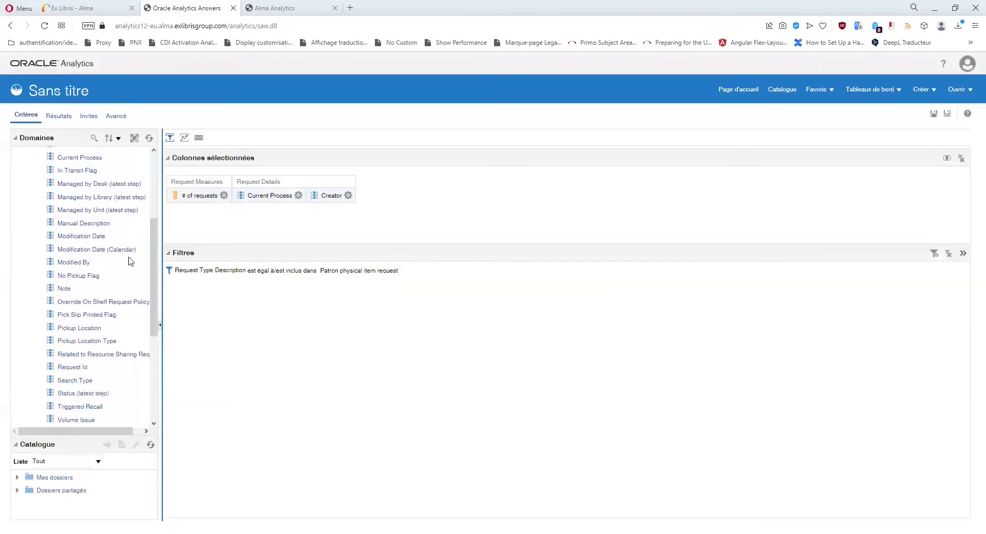
pyautogui.click(84, 331)
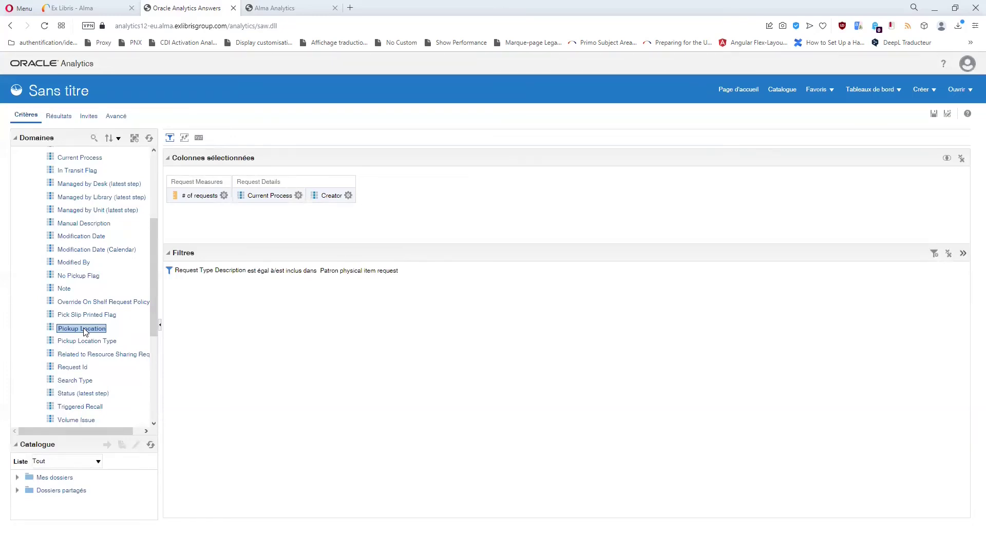
pyautogui.moveTo(85, 332); pyautogui.dragTo(434, 214)
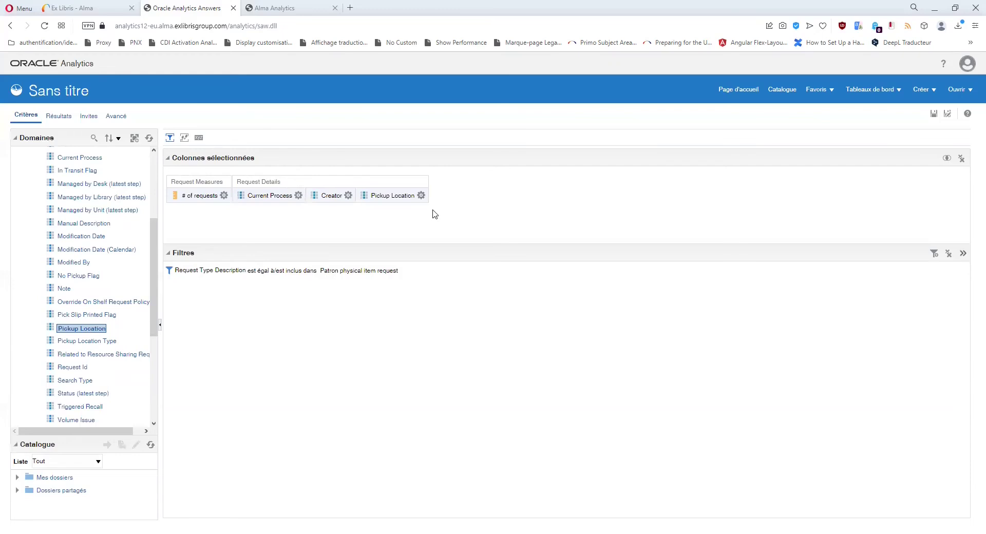
pyautogui.click(421, 195)
pyautogui.click(439, 255)
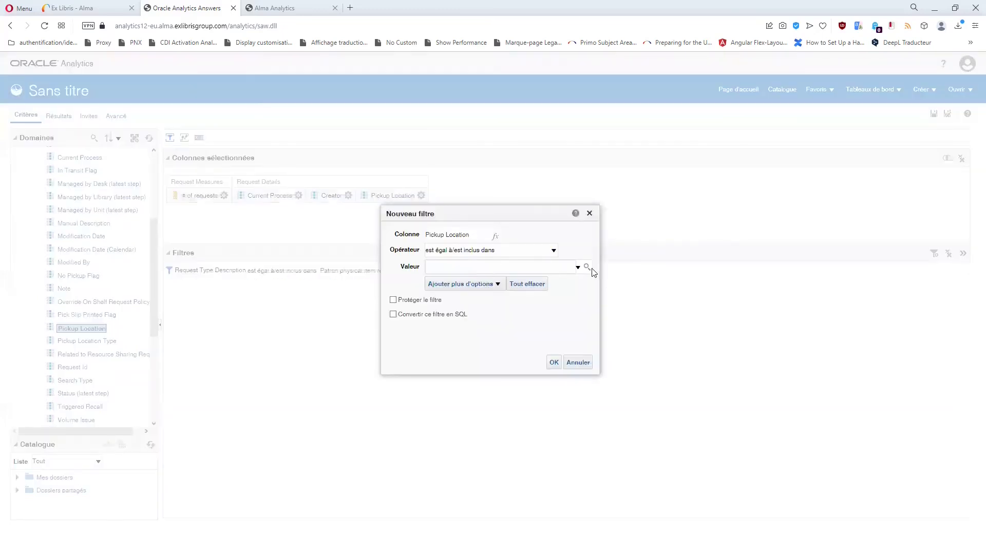
pyautogui.click(588, 267)
pyautogui.moveTo(621, 269); pyautogui.dragTo(519, 217)
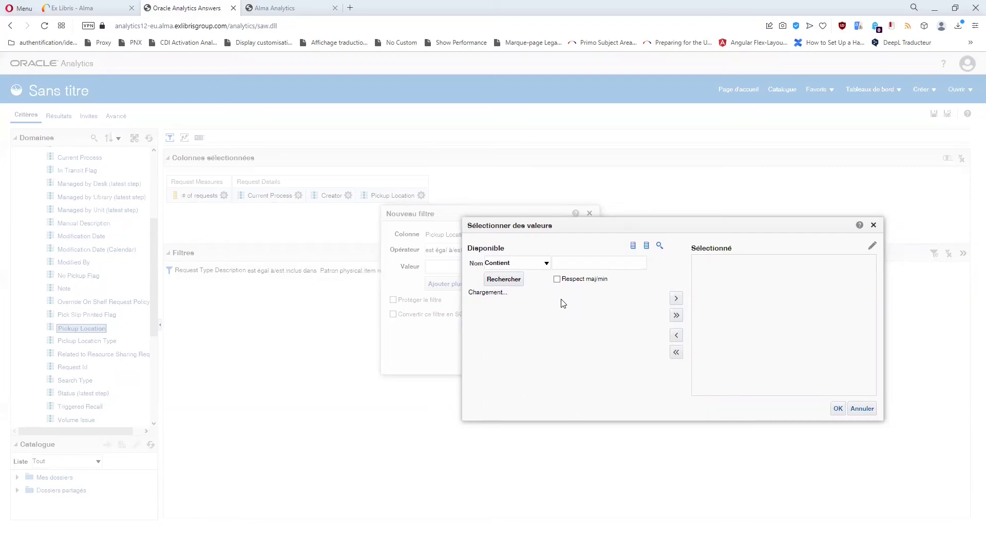
pyautogui.click(874, 225)
pyautogui.click(590, 213)
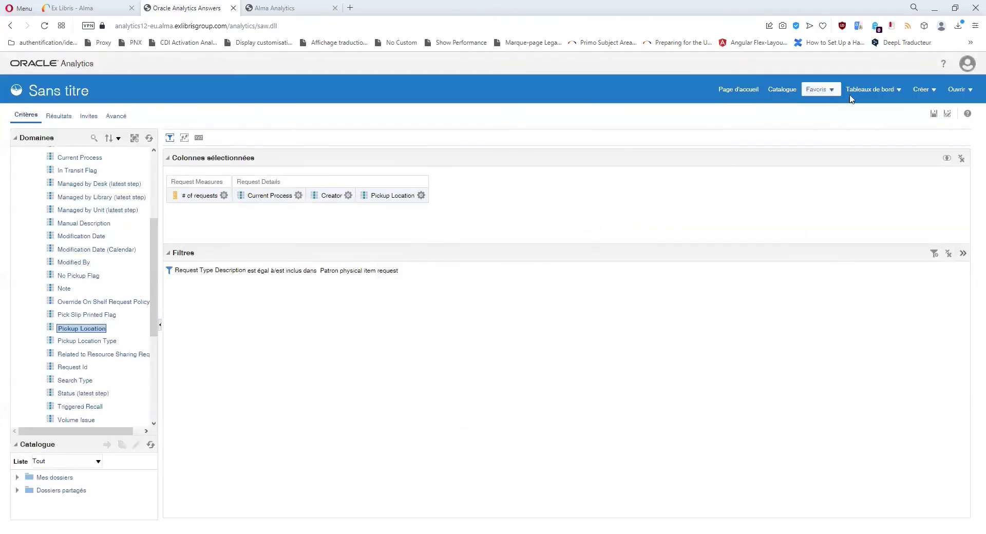
# - Save the analysis in Mes dossiers under the name Exercice-1_Request
pyautogui.click(948, 117)
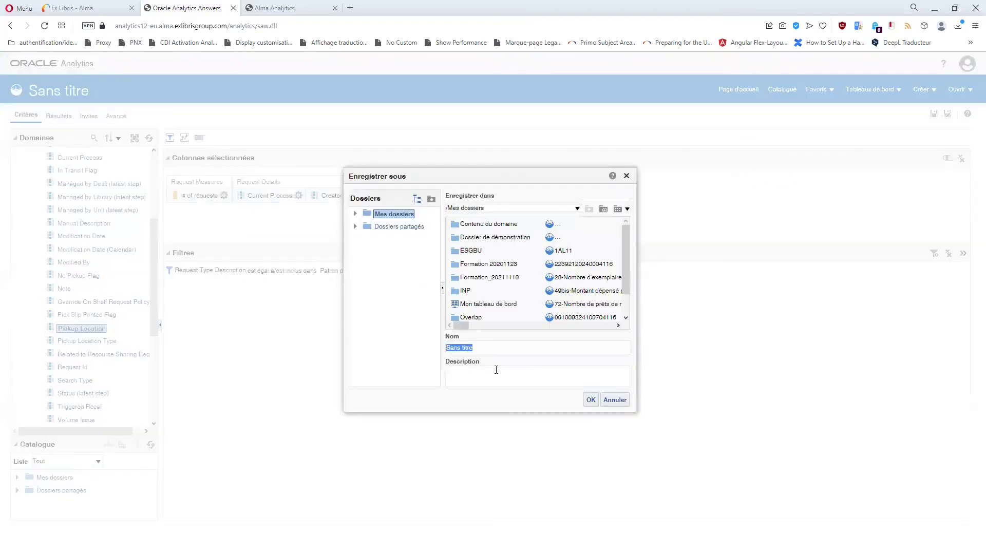
pyautogui.write('Exercice-1_Request')
pyautogui.click(591, 399)
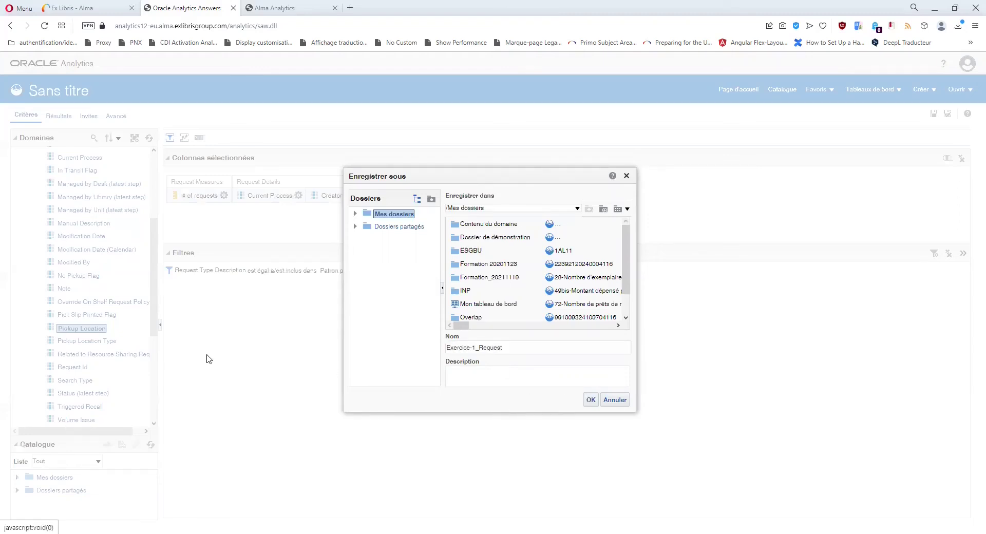
# - Open the list of values for a Pickup Location filter and examine the Acquisitions Department entries for A7, ALBI and ARS
pyautogui.click(422, 195)
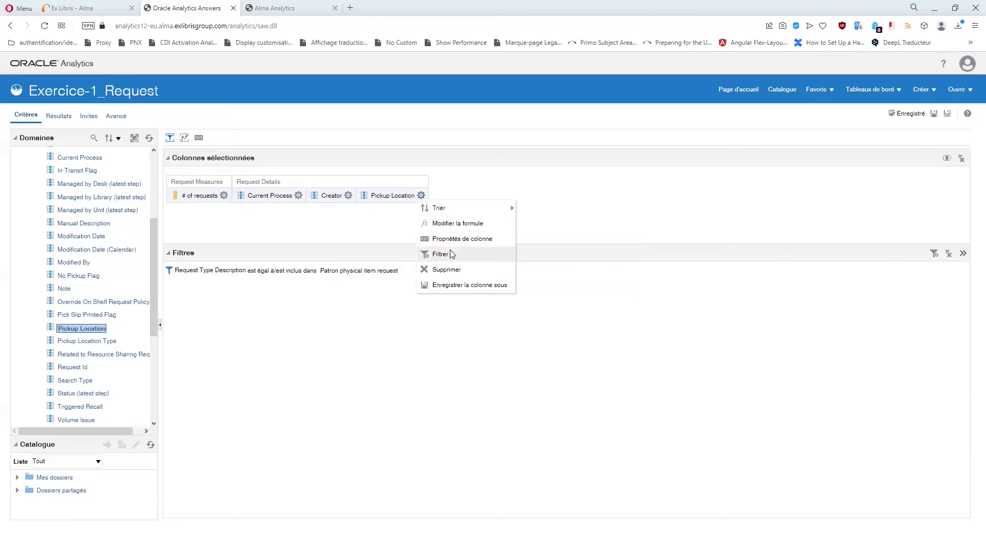
pyautogui.click(459, 256)
pyautogui.click(586, 267)
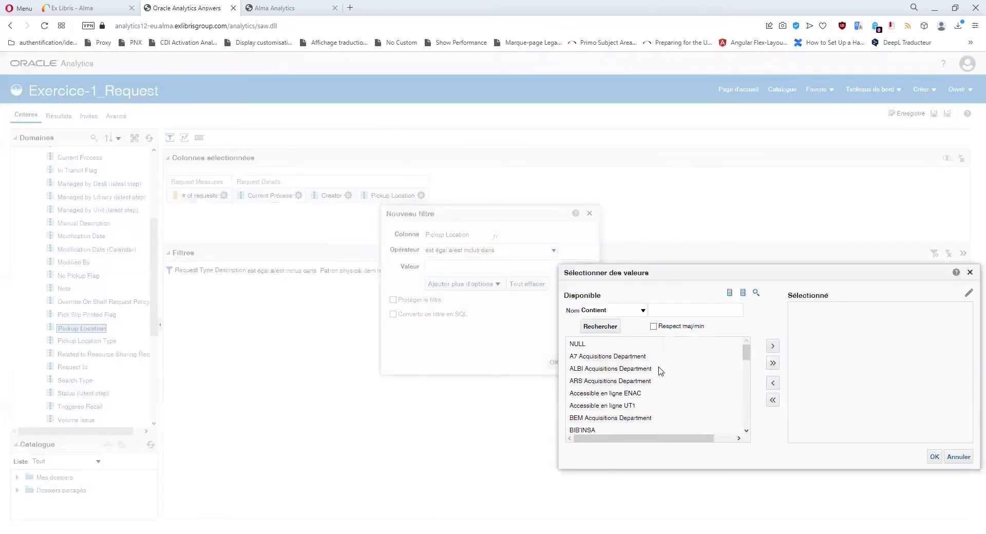
pyautogui.click(619, 346)
pyautogui.click(619, 356)
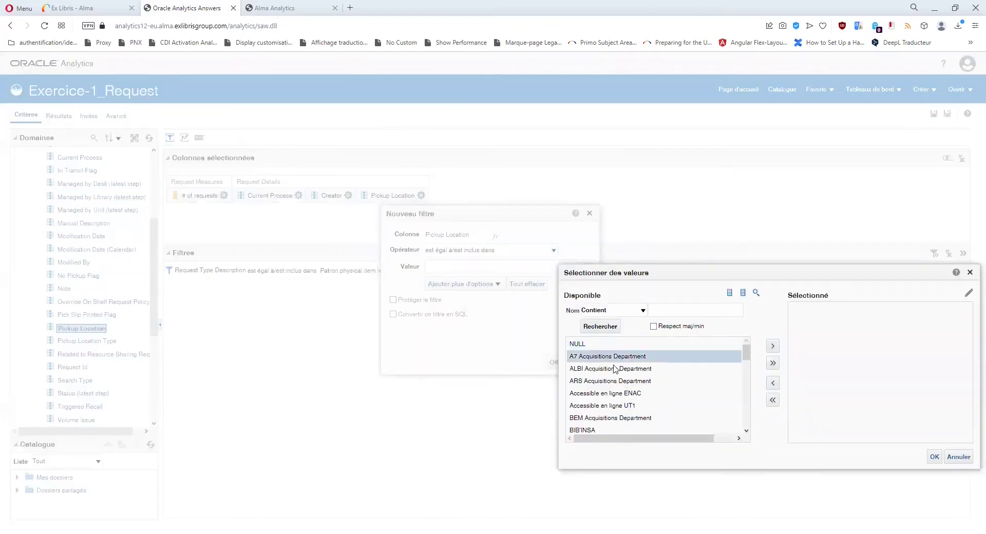
pyautogui.click(616, 369)
pyautogui.click(615, 380)
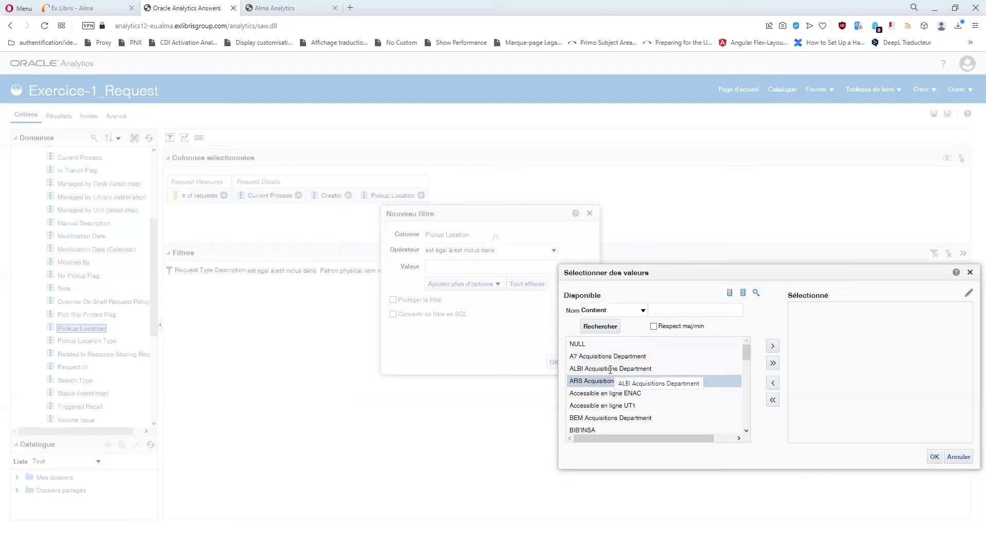
# - Review the library values such as Bibliothèque de l'Arsenal and Bibliothèque Garrigou, and close the Pickup Location filter without applying it
pyautogui.moveTo(746, 353); pyautogui.dragTo(748, 377)
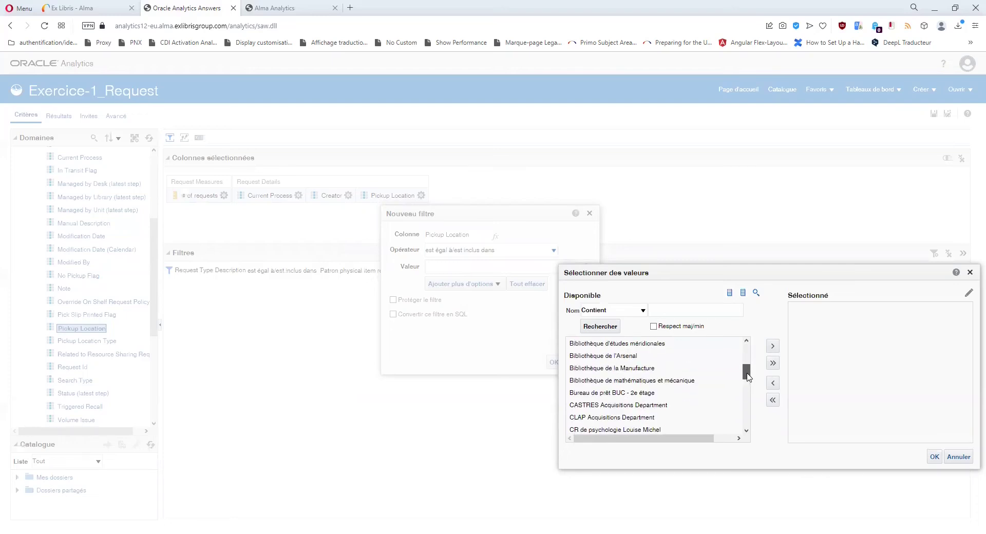
pyautogui.click(596, 356)
pyautogui.scroll(1, 609, 381)
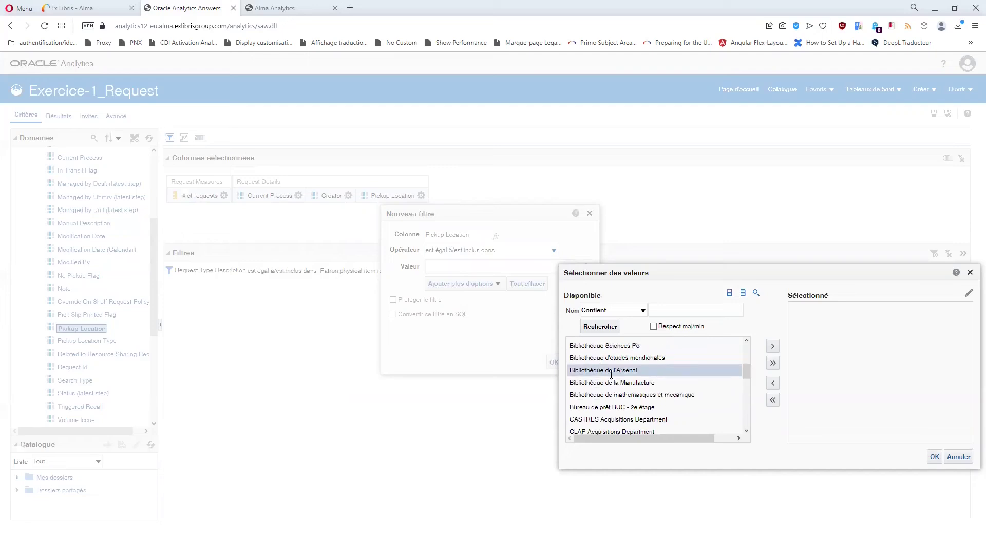
pyautogui.click(603, 394)
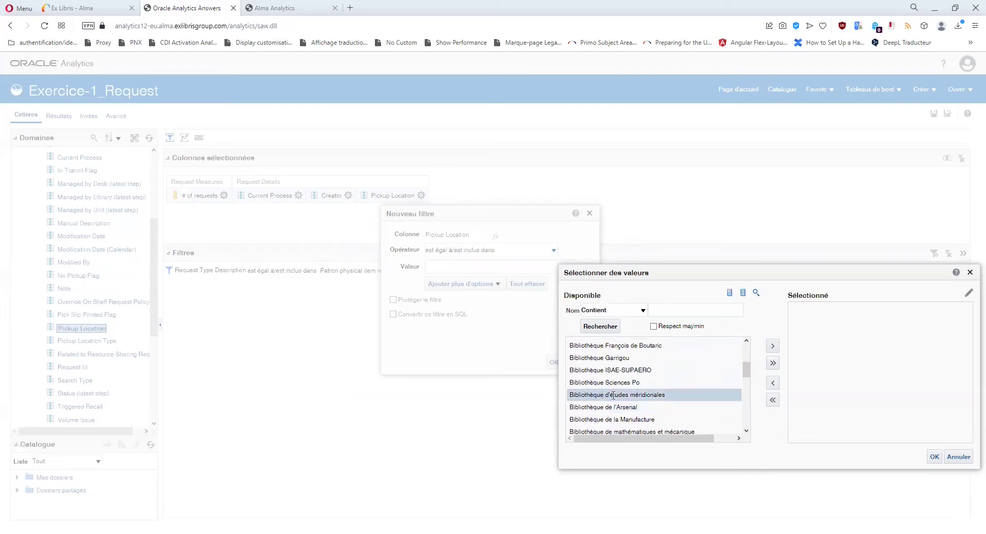
pyautogui.scroll(-1, 613, 395)
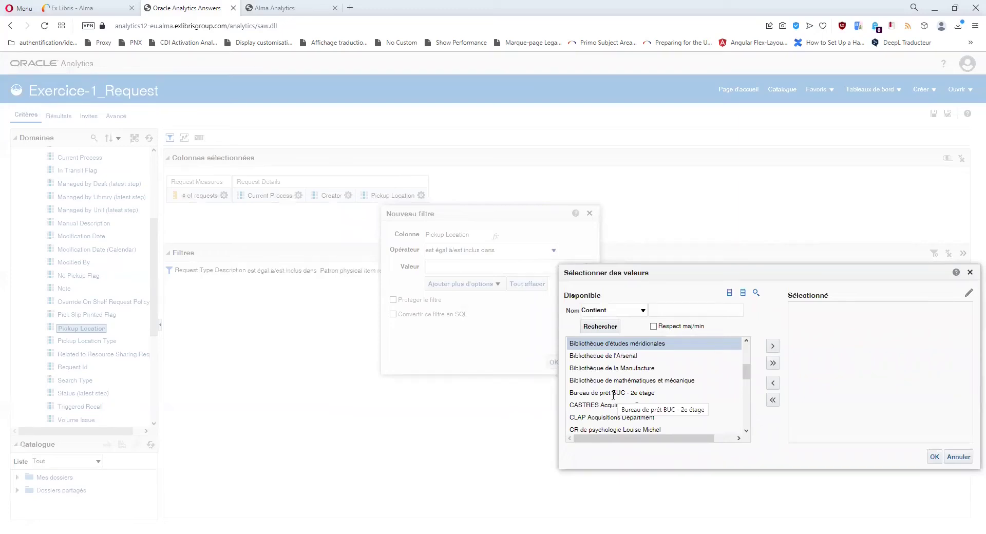
pyautogui.scroll(1, 602, 381)
pyautogui.click(606, 370)
pyautogui.click(606, 358)
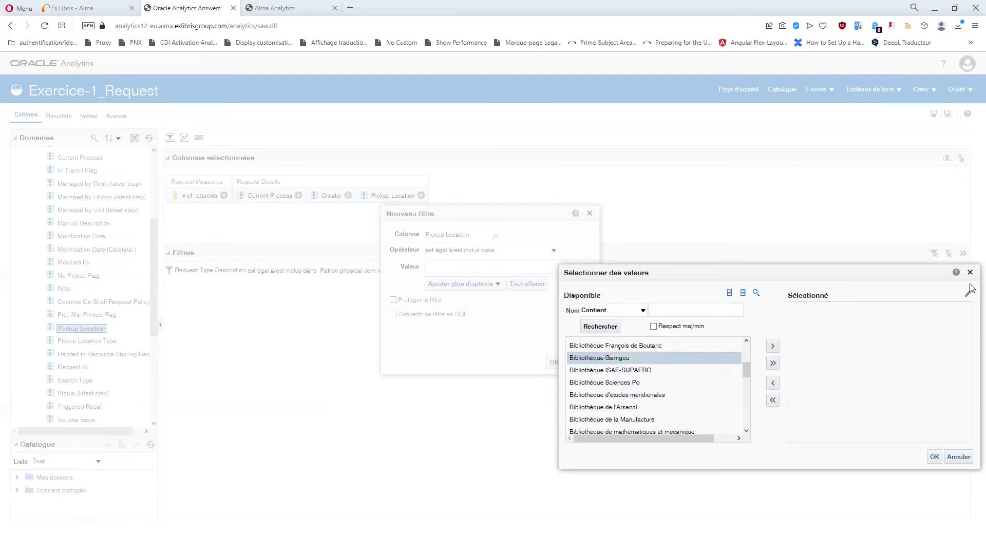
pyautogui.click(970, 272)
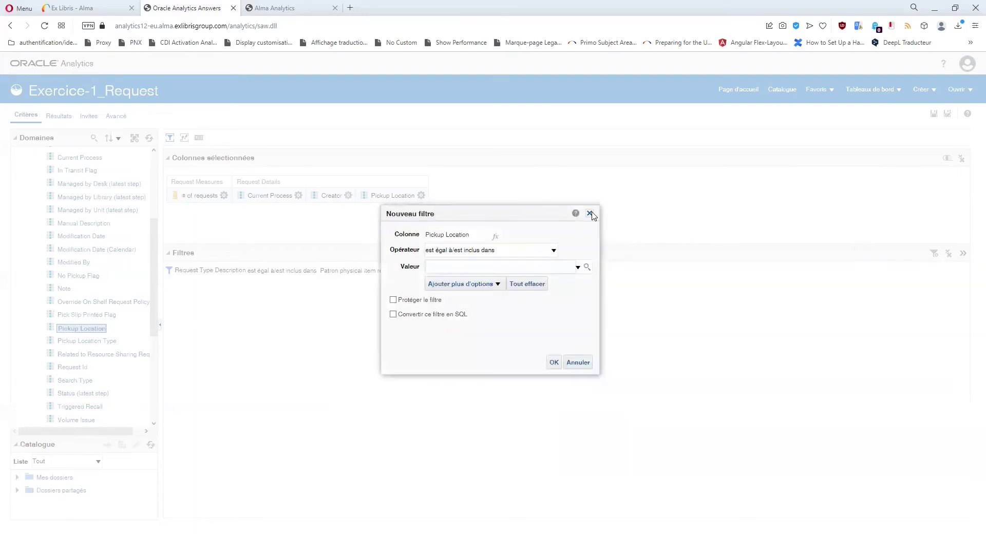
pyautogui.click(590, 214)
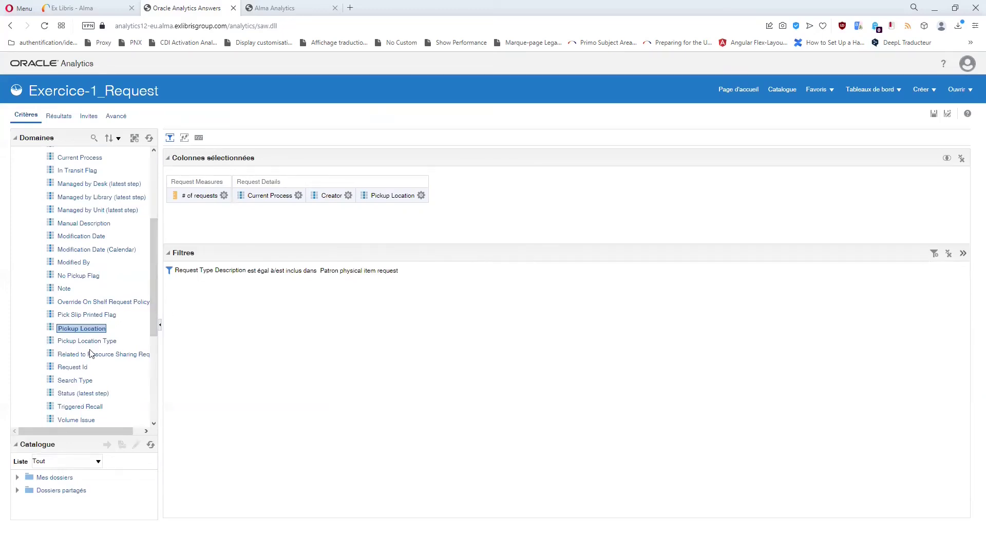
# - Collapse Request Details and point out the Booking Request Details, Move Request Details and Digitization Request Details folders
pyautogui.scroll(3, 77, 308)
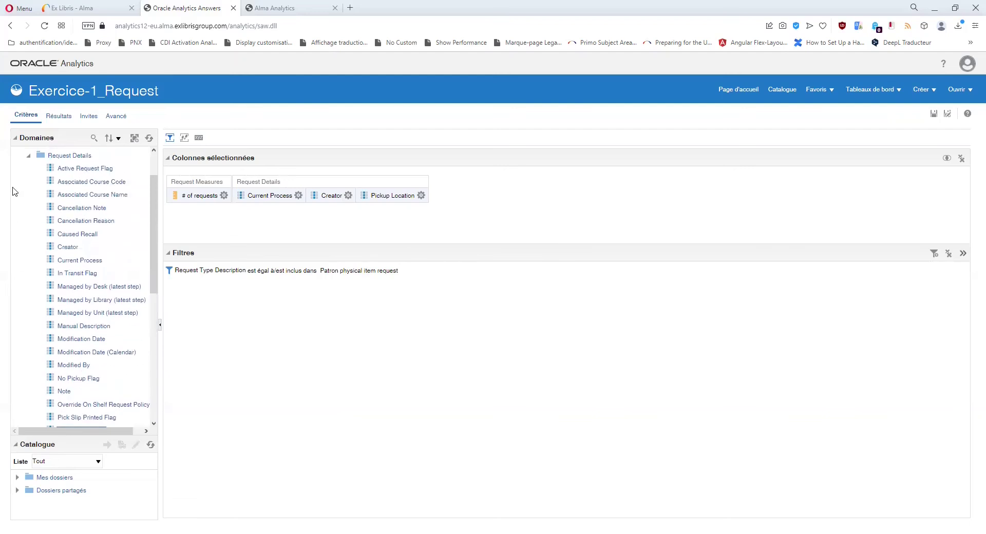
pyautogui.click(30, 157)
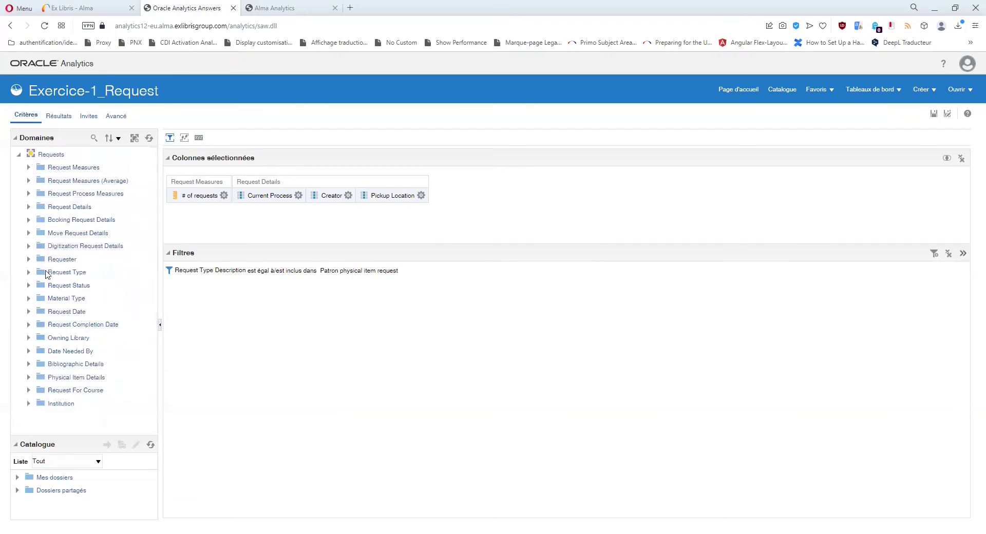
pyautogui.click(49, 221)
pyautogui.click(82, 234)
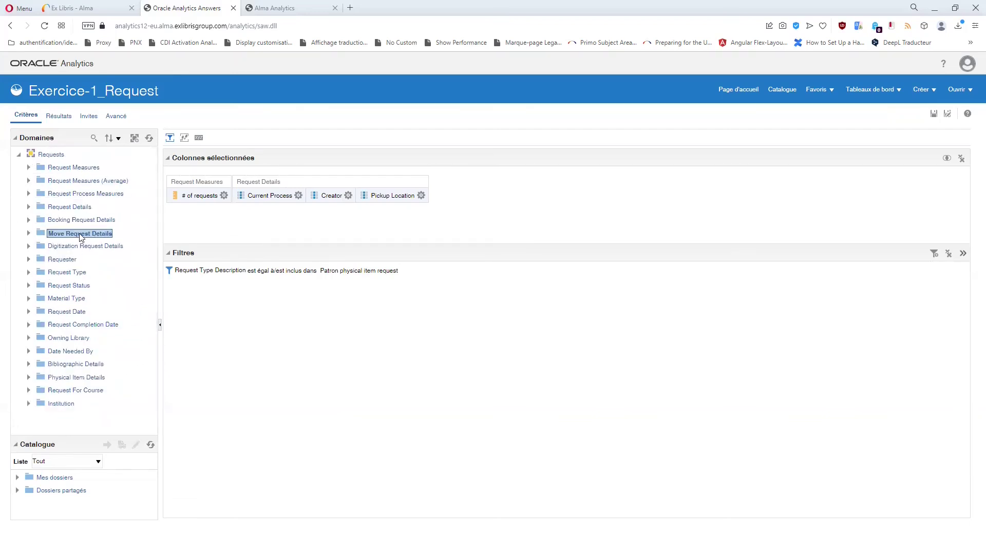
pyautogui.click(75, 221)
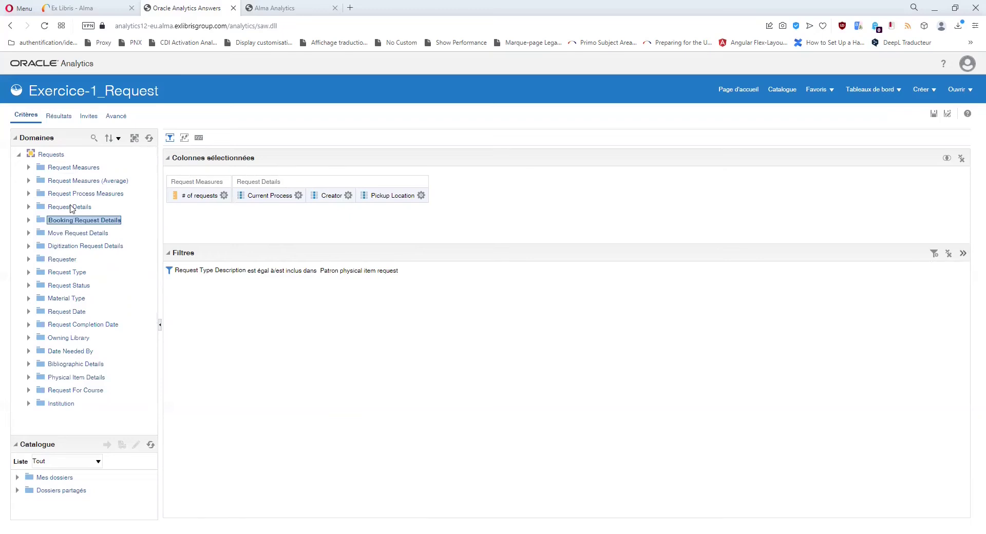
pyautogui.click(72, 208)
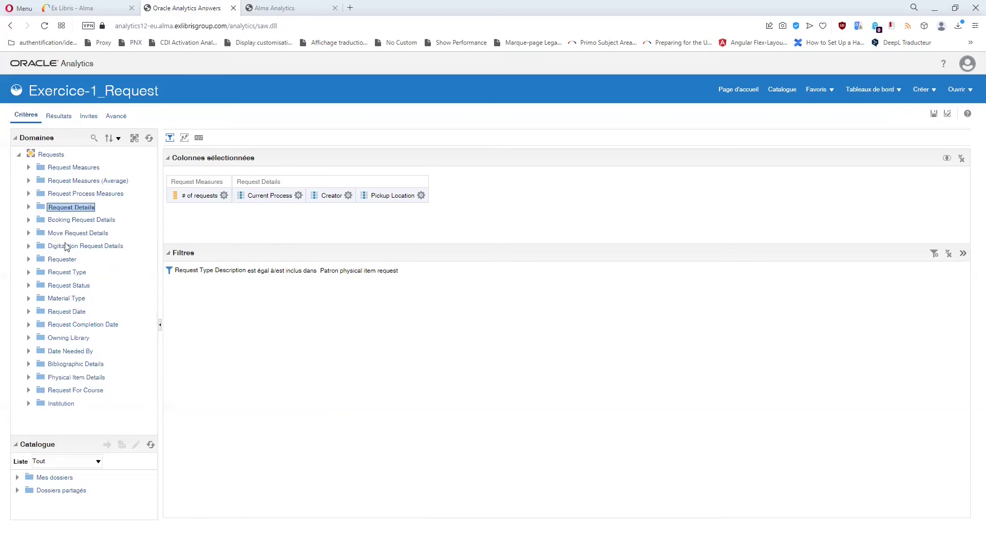
pyautogui.click(87, 221)
pyautogui.click(77, 234)
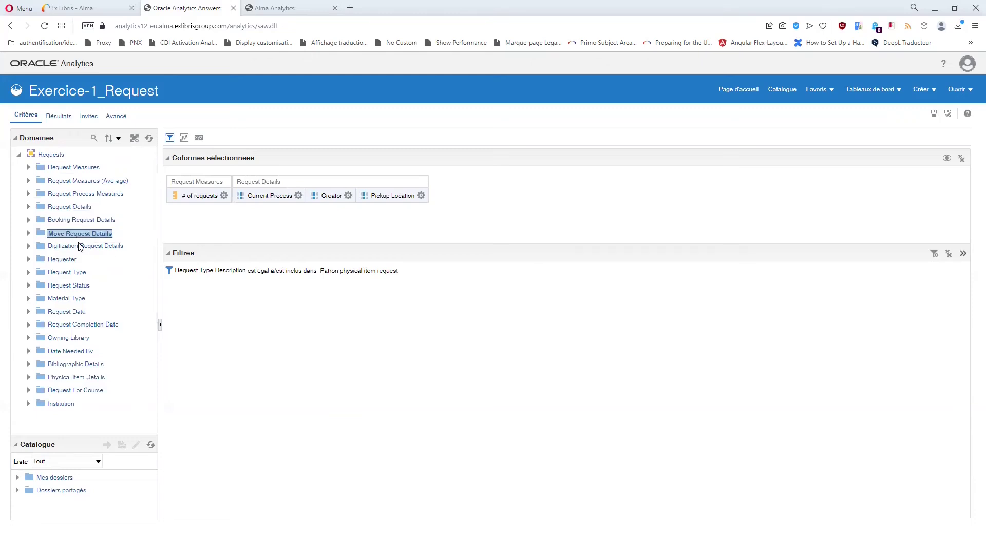
pyautogui.click(71, 222)
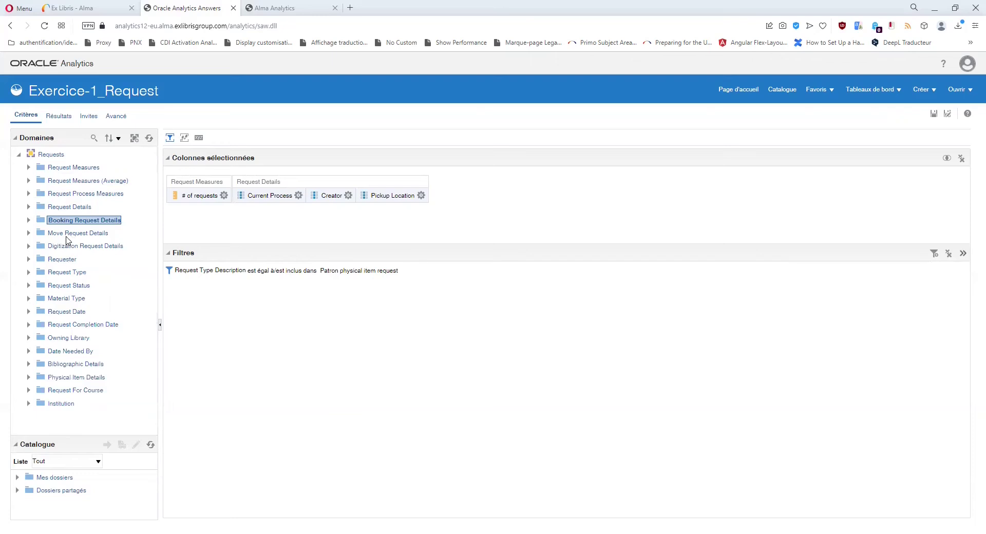
pyautogui.click(65, 235)
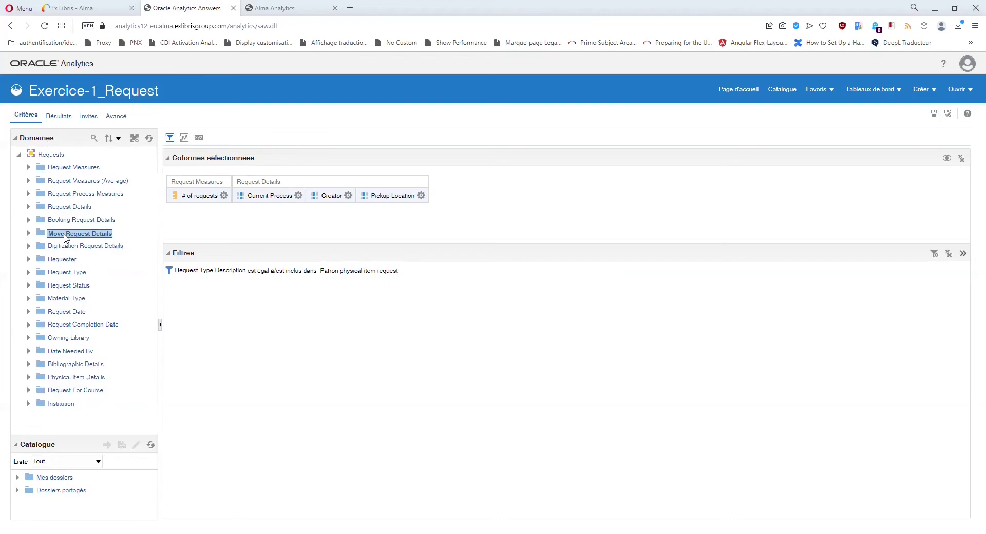
pyautogui.click(79, 249)
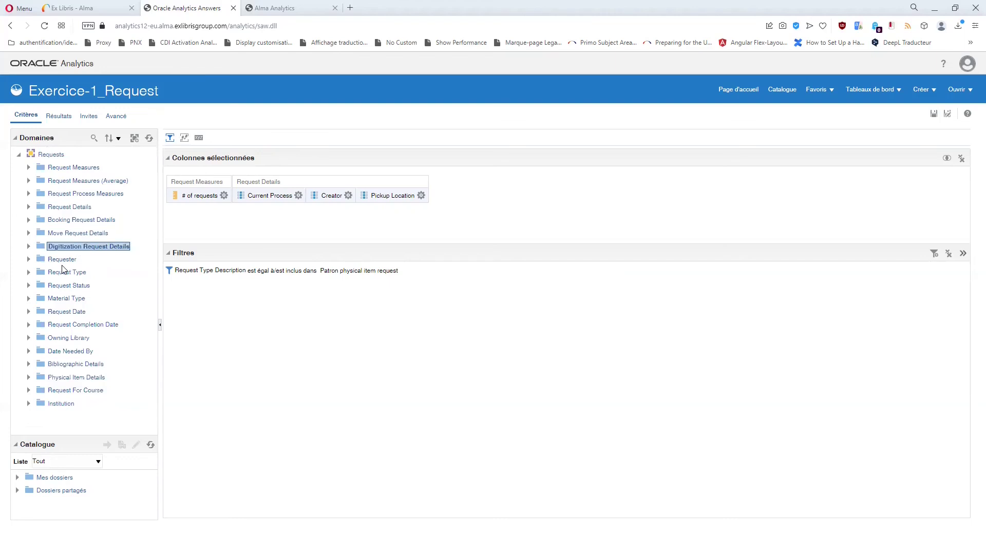
# - Expand the Requester folder and compare its Creator and Creation Date fields with the Creator field in Request Details
pyautogui.click(29, 260)
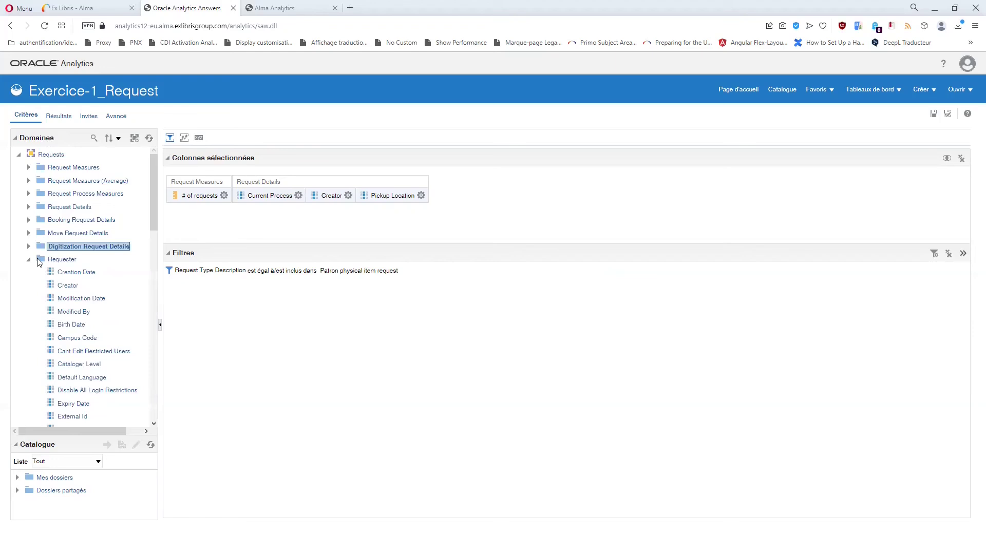
pyautogui.click(70, 261)
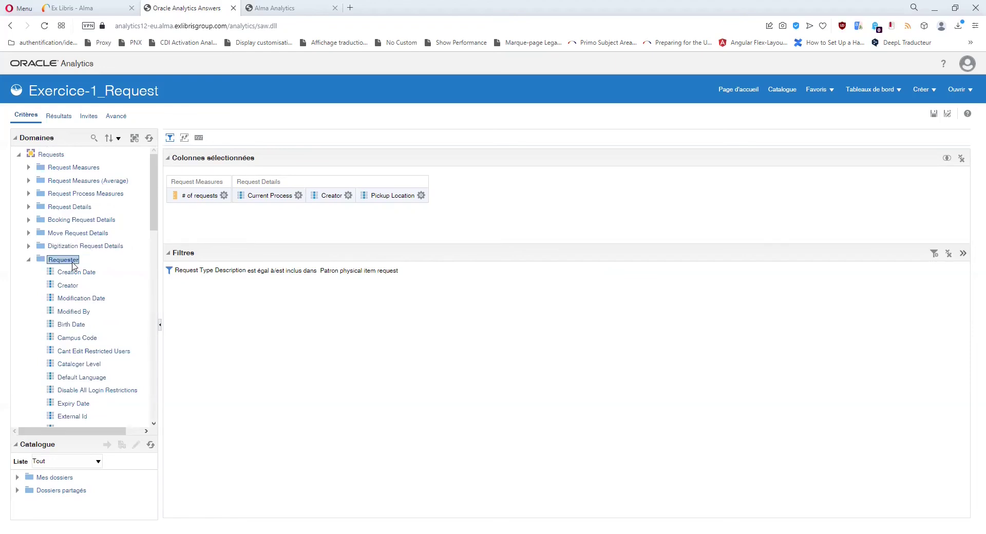
pyautogui.click(71, 287)
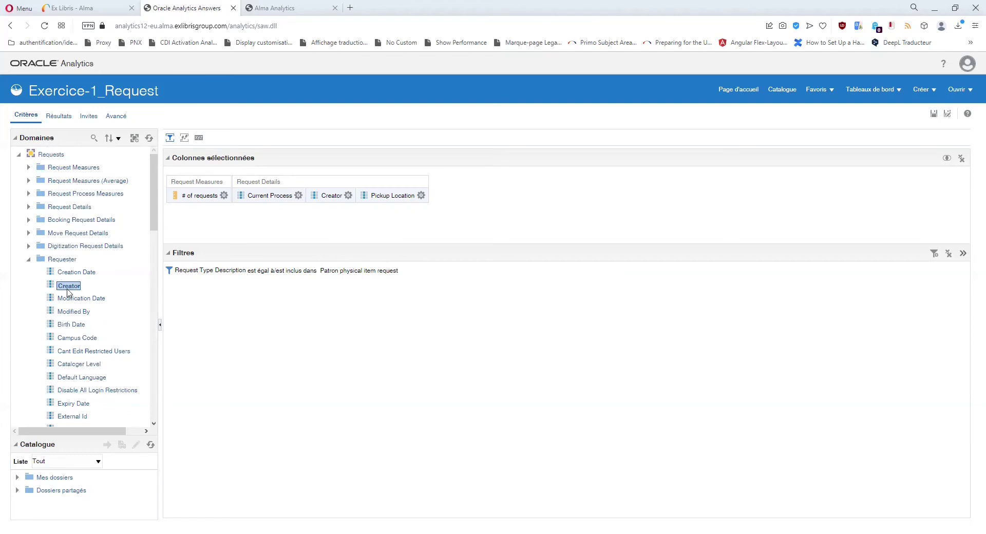
pyautogui.click(29, 207)
pyautogui.click(68, 299)
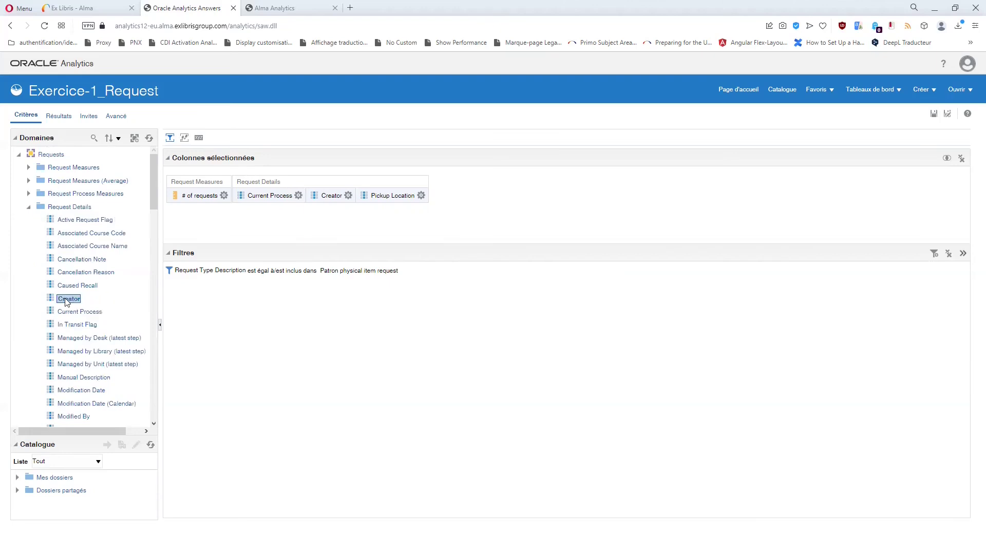
pyautogui.click(28, 208)
pyautogui.click(69, 273)
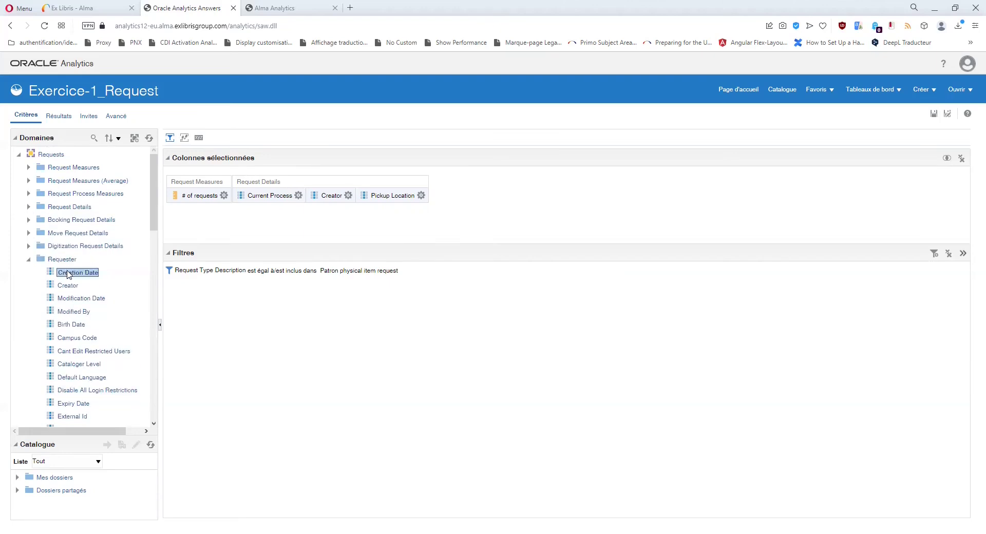
# - Review the list of requester fields in the Requester folder, from Creation Date through the name and identifier fields
pyautogui.click(68, 260)
pyautogui.scroll(-3, 77, 309)
pyautogui.scroll(-5, 79, 323)
pyautogui.scroll(-1, 82, 322)
pyautogui.scroll(7, 82, 323)
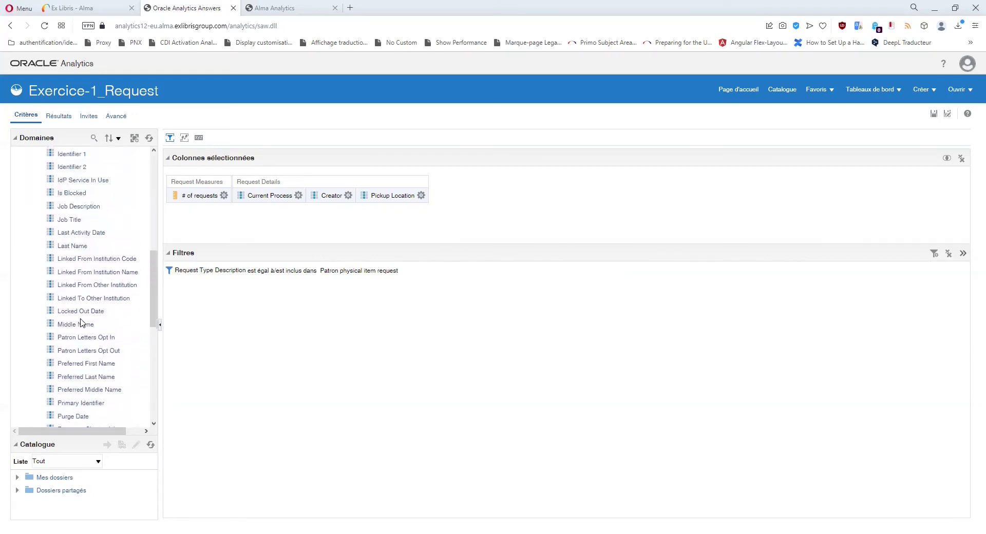
pyautogui.scroll(2, 81, 322)
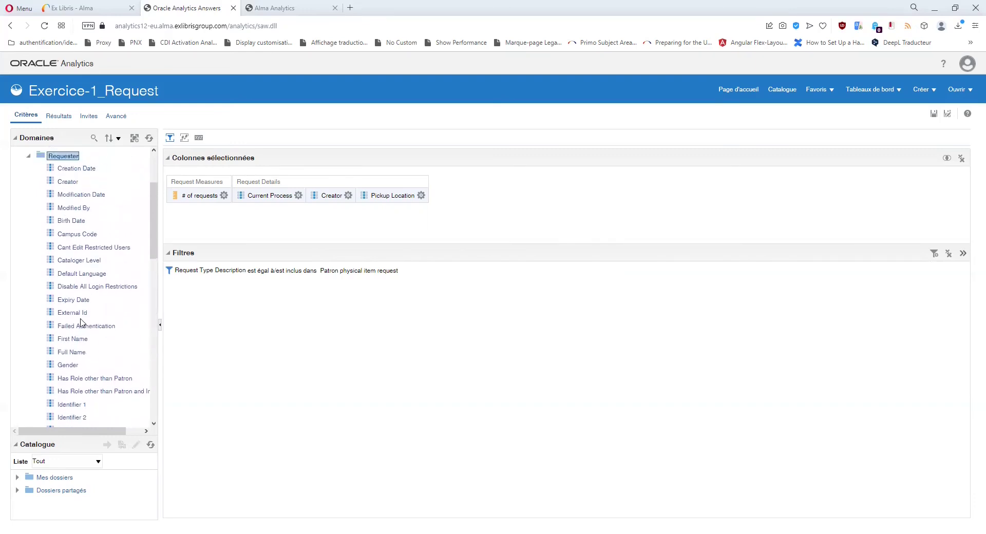
pyautogui.scroll(-7, 88, 302)
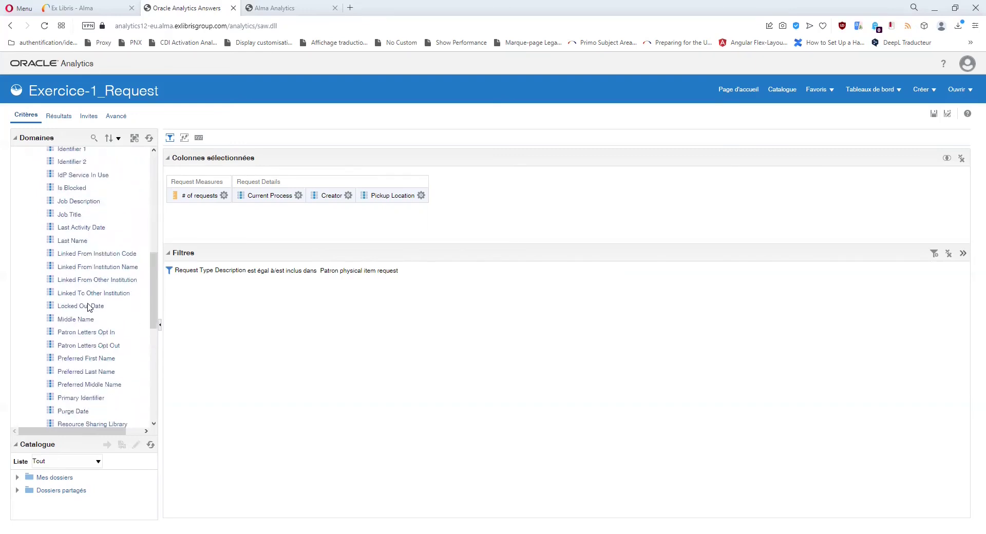
# - Point out the Statistical Category 1 to Statistical Category 5 fields of the Requester folder
pyautogui.click(93, 297)
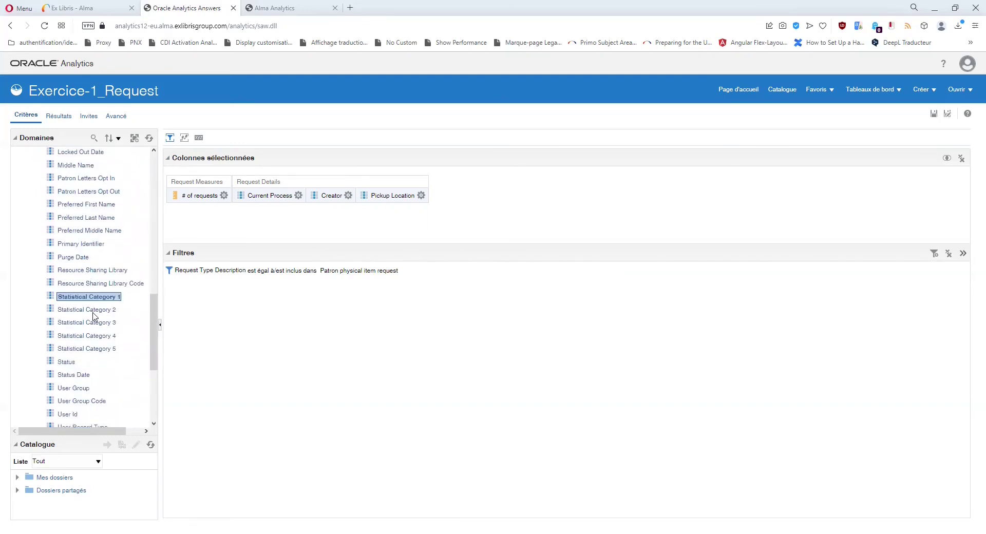
pyautogui.click(94, 311)
pyautogui.click(95, 322)
pyautogui.click(96, 336)
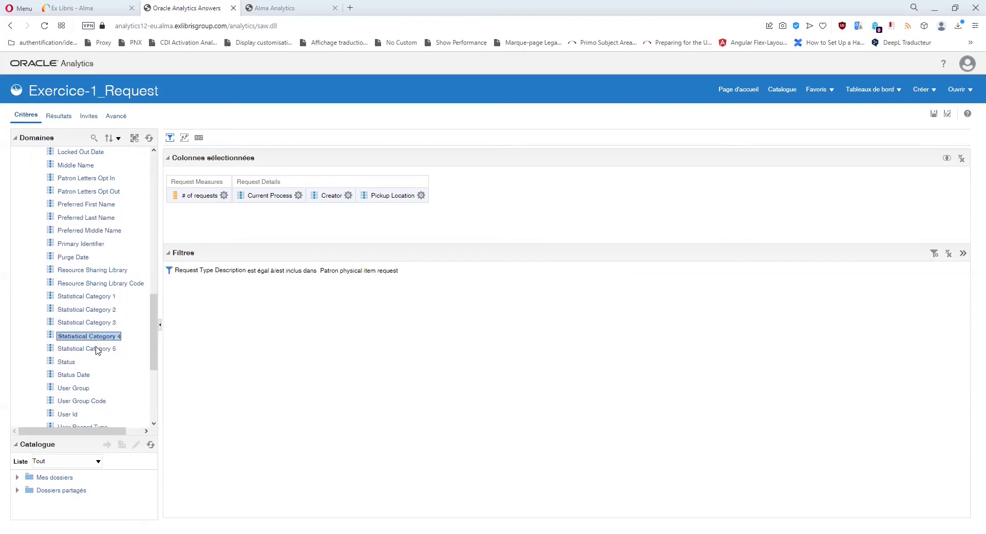
pyautogui.click(98, 350)
pyautogui.click(94, 297)
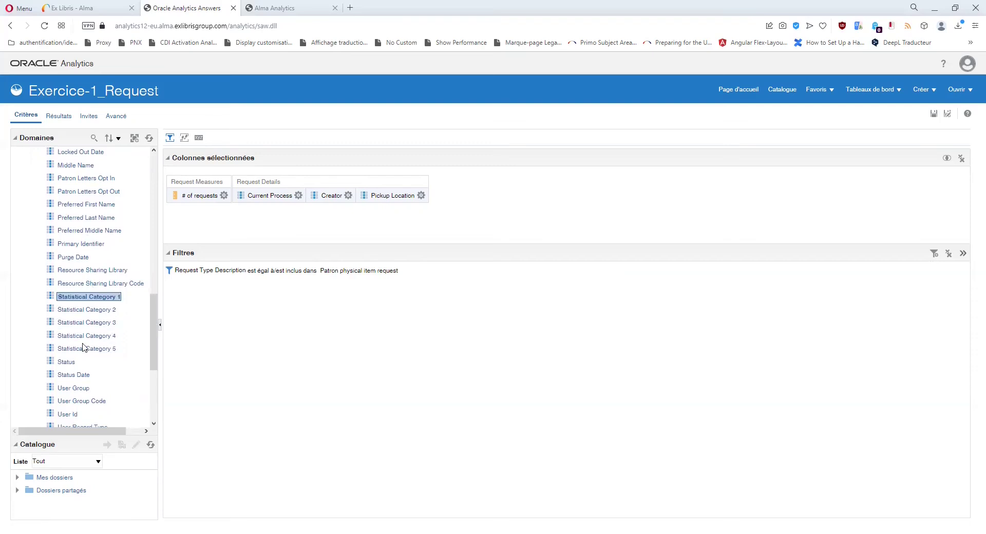
pyautogui.click(91, 310)
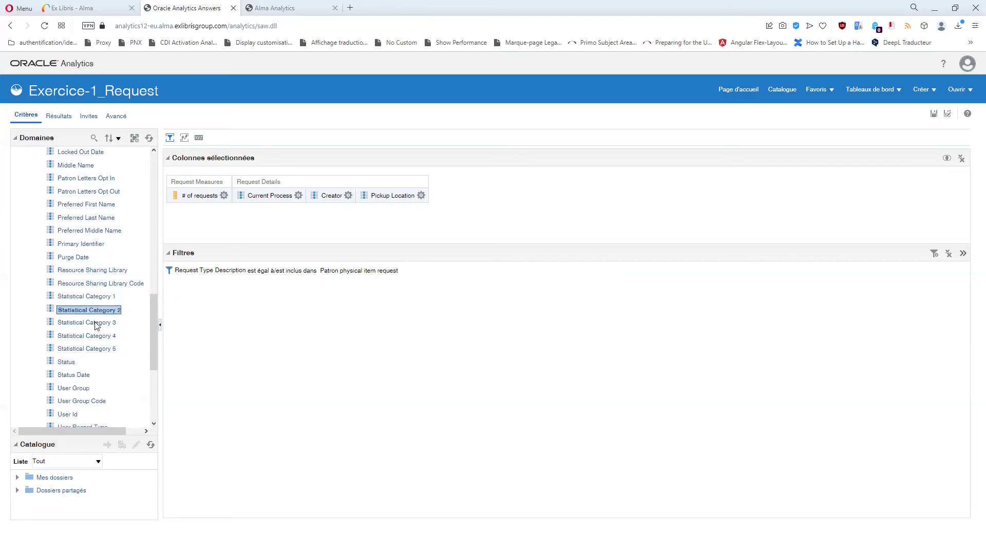
pyautogui.press('Down')
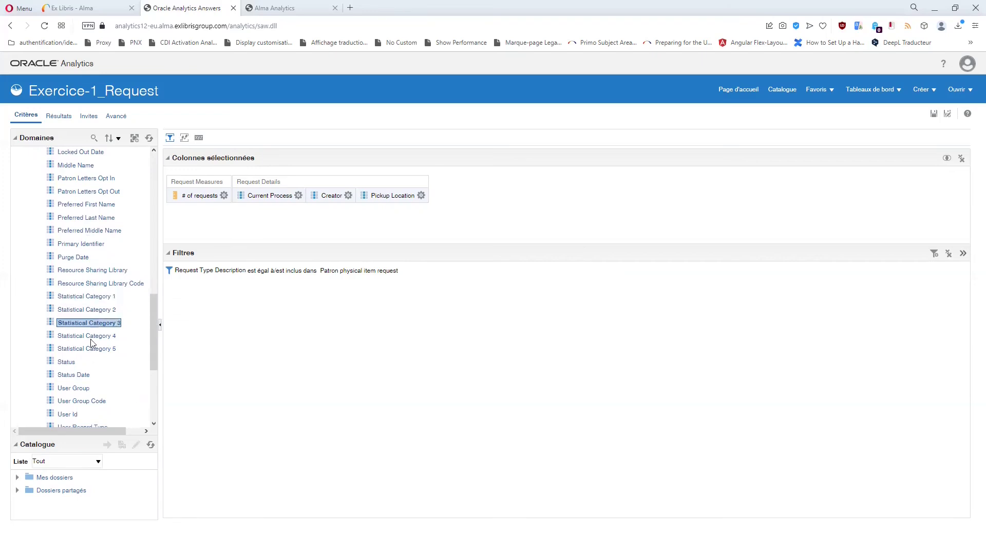
pyautogui.click(92, 337)
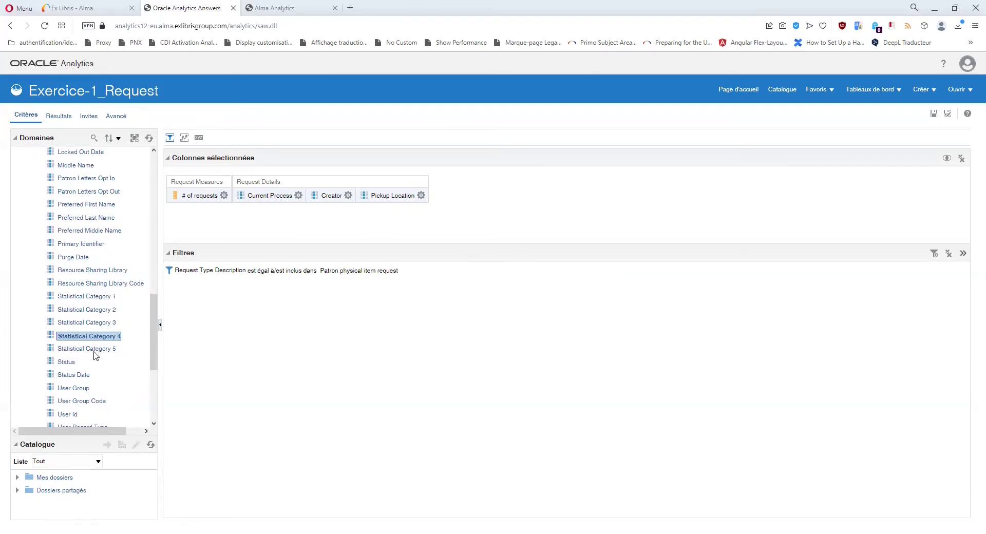
pyautogui.click(92, 349)
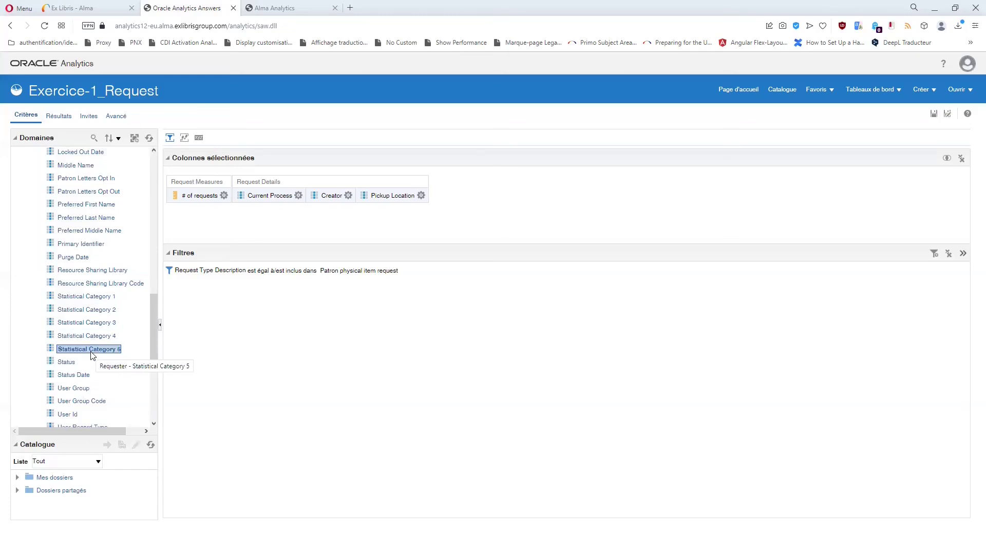
pyautogui.click(94, 297)
pyautogui.click(97, 310)
pyautogui.click(98, 322)
pyautogui.click(99, 336)
pyautogui.click(101, 350)
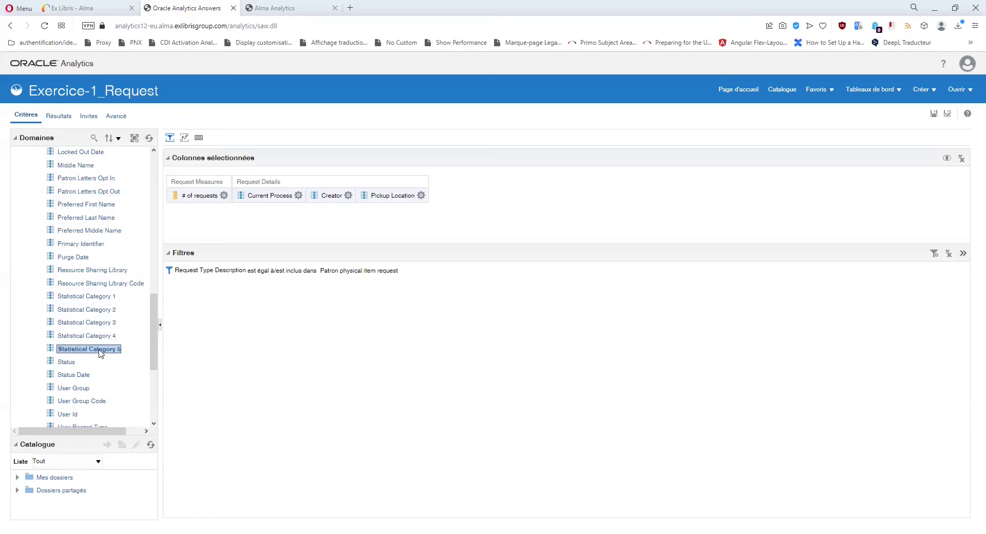
pyautogui.scroll(1, 101, 352)
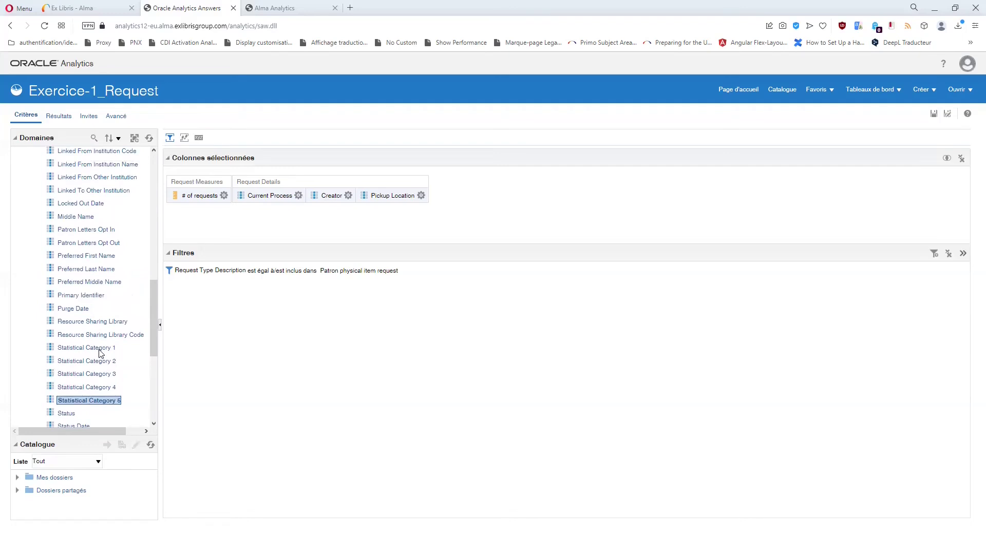
pyautogui.scroll(-1, 101, 353)
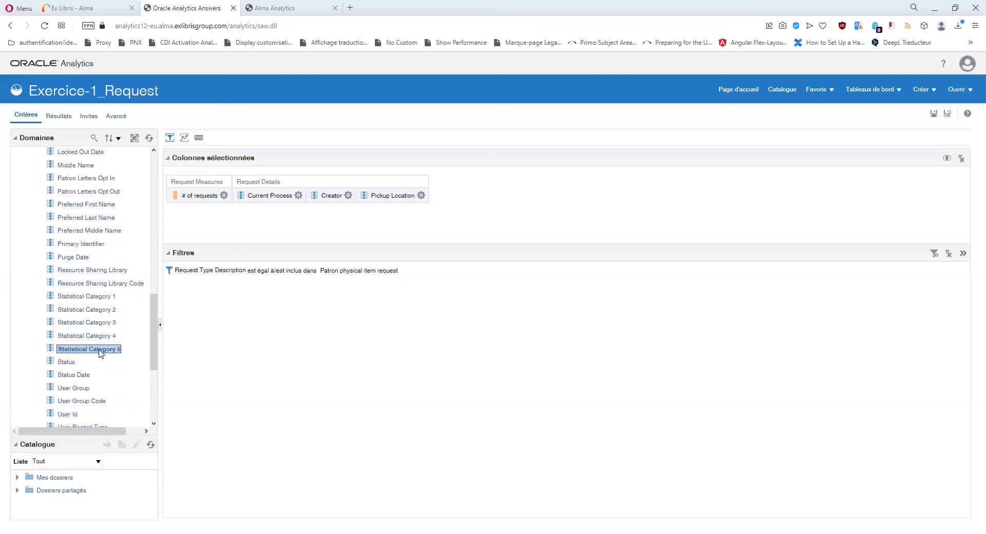
pyautogui.click(100, 298)
pyautogui.click(99, 313)
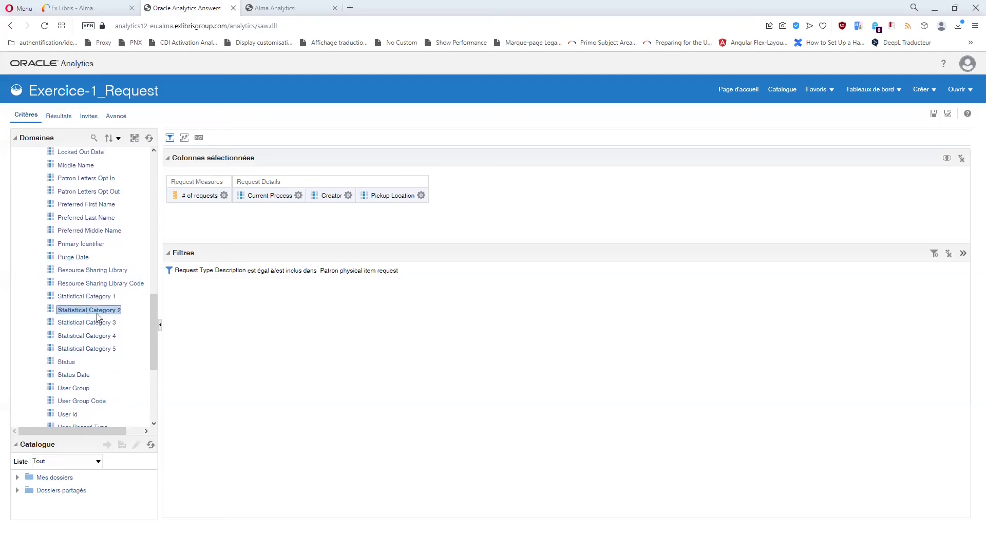
pyautogui.click(99, 336)
# - Point out the User Group, Last Name and Campus Code fields, and collapse the Requester folder
pyautogui.scroll(-1, 98, 359)
pyautogui.click(77, 338)
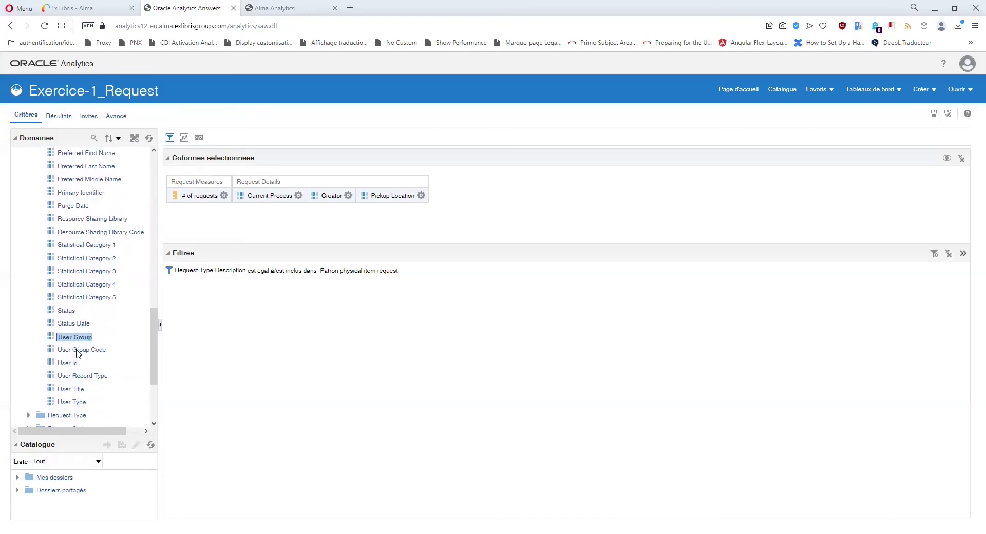
pyautogui.scroll(2, 78, 354)
pyautogui.scroll(3, 78, 353)
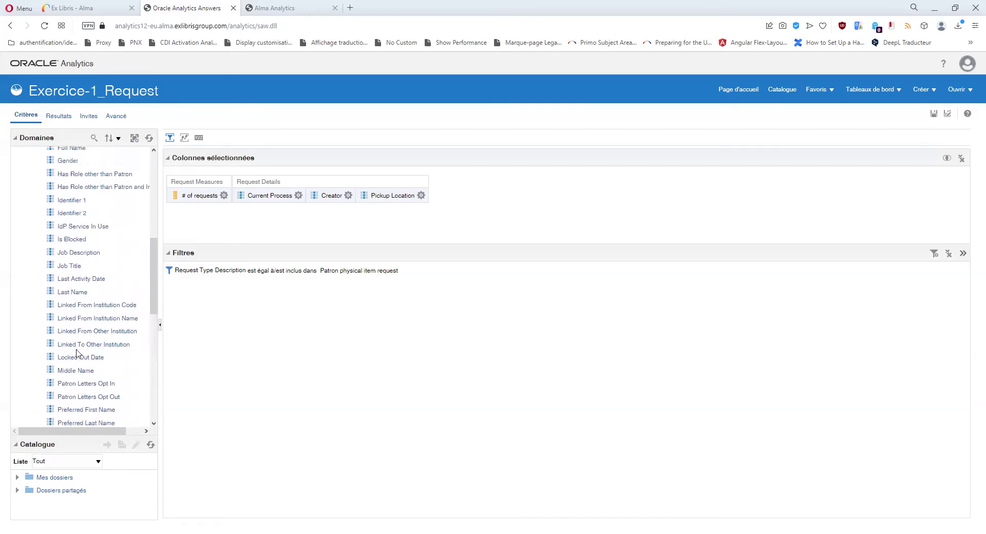
pyautogui.click(74, 294)
pyautogui.scroll(2, 81, 340)
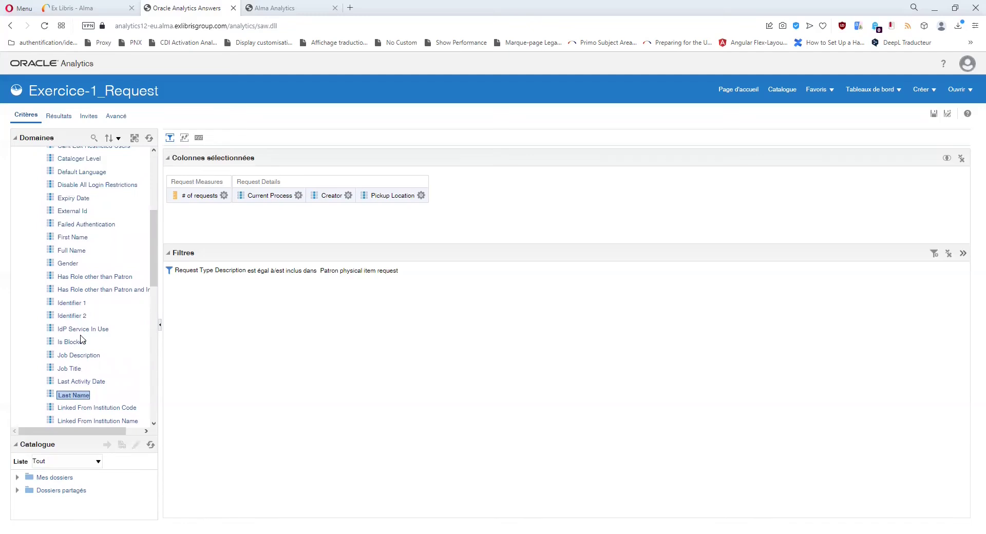
pyautogui.scroll(2, 81, 340)
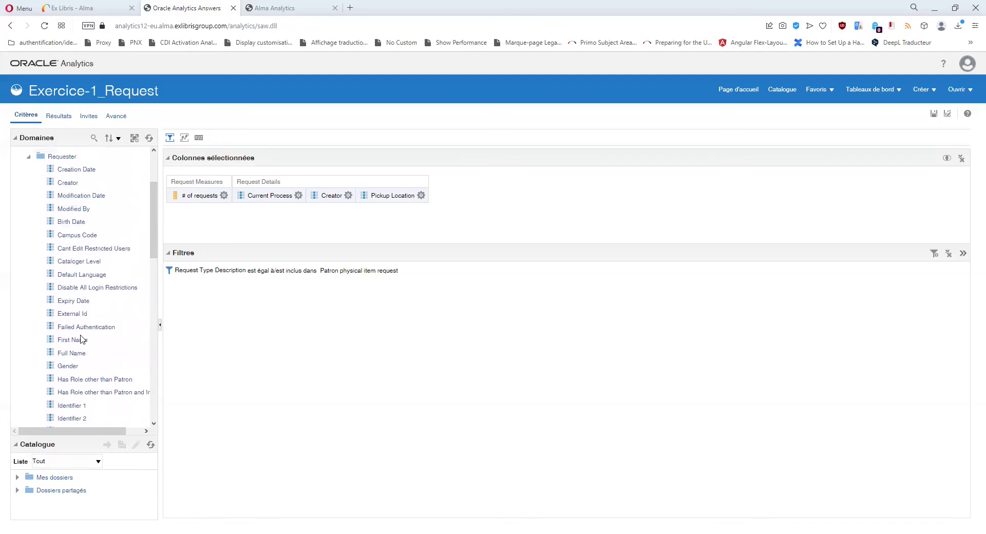
pyautogui.click(74, 235)
pyautogui.click(29, 159)
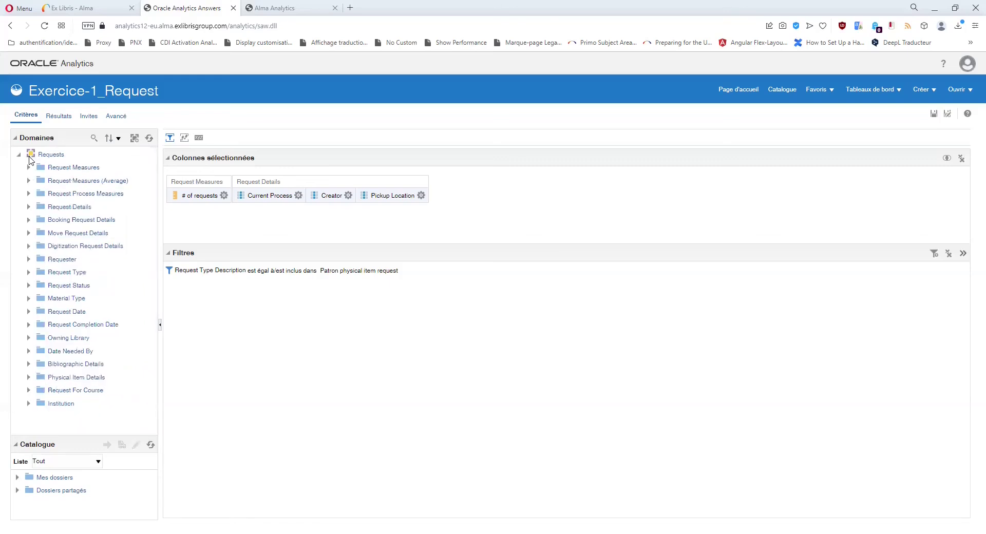
# - Expand Request Type and point out Request Type Description together with its Patron physical item request filter value
pyautogui.click(29, 273)
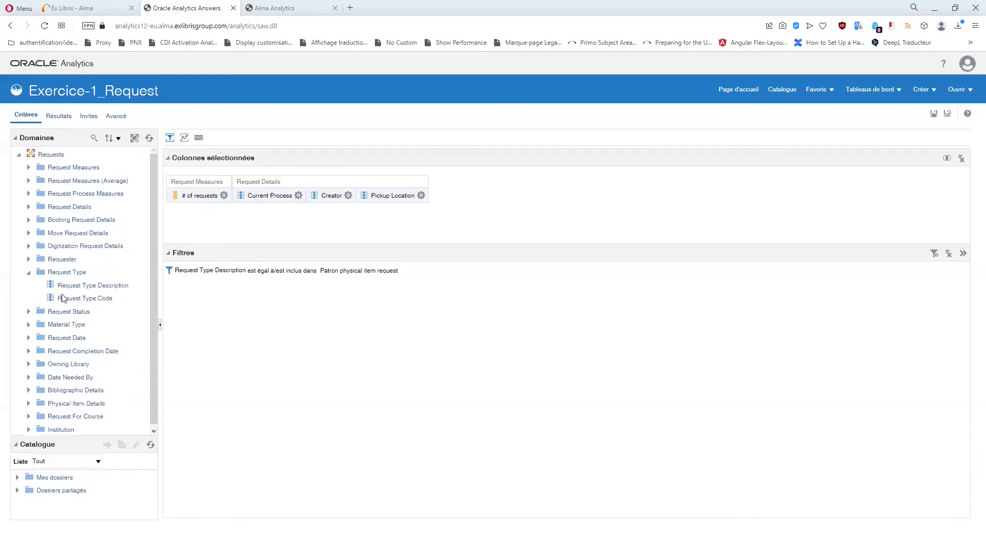
pyautogui.moveTo(335, 272)
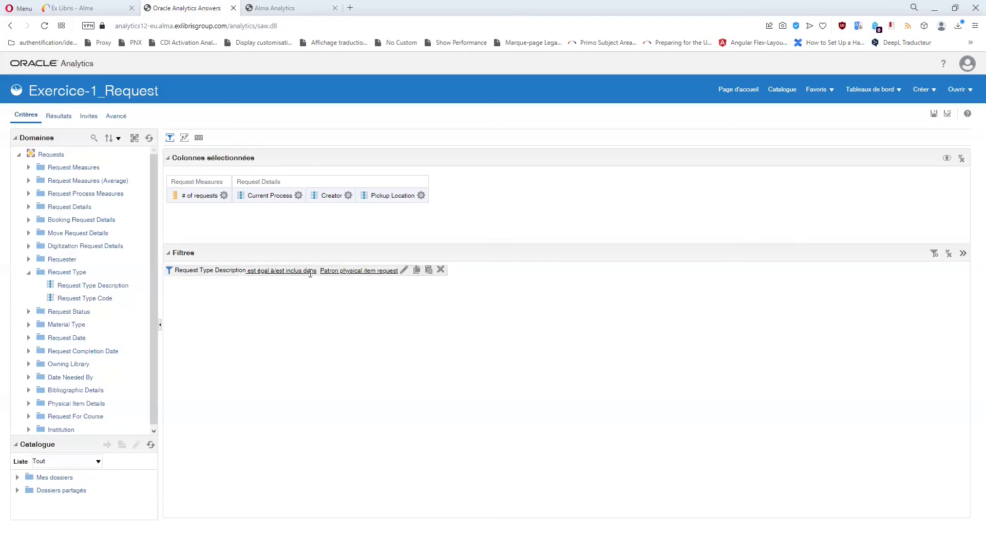
pyautogui.moveTo(320, 271); pyautogui.dragTo(399, 272)
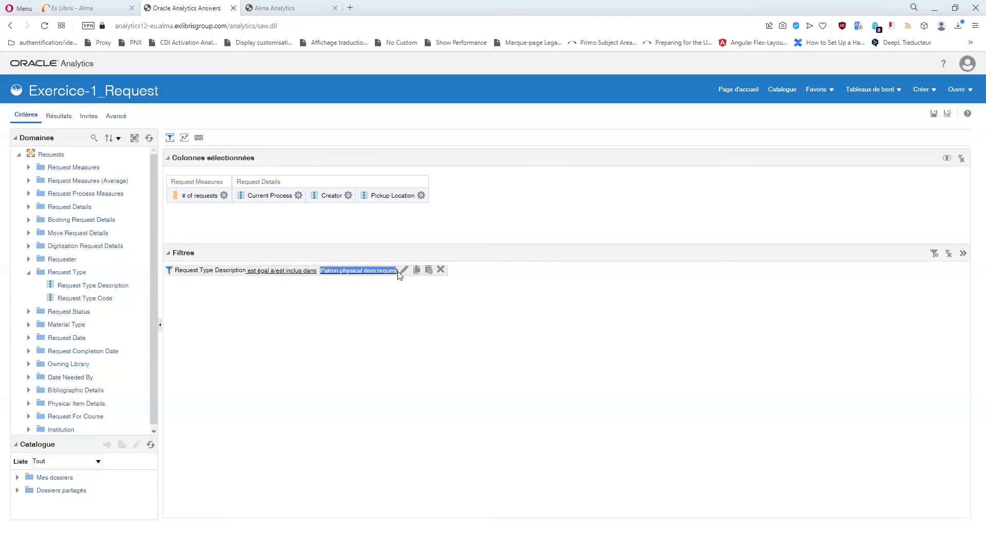
pyautogui.click(313, 326)
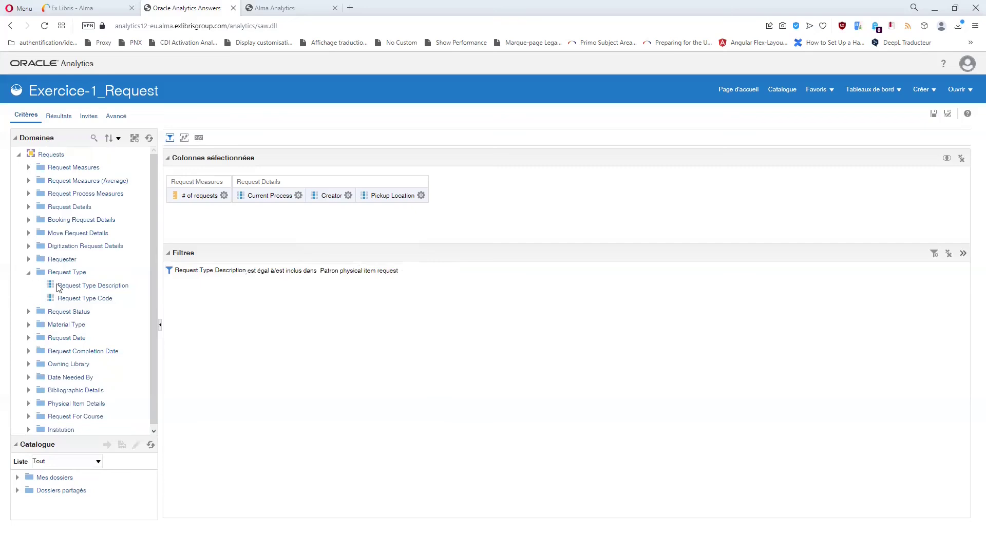
pyautogui.click(79, 286)
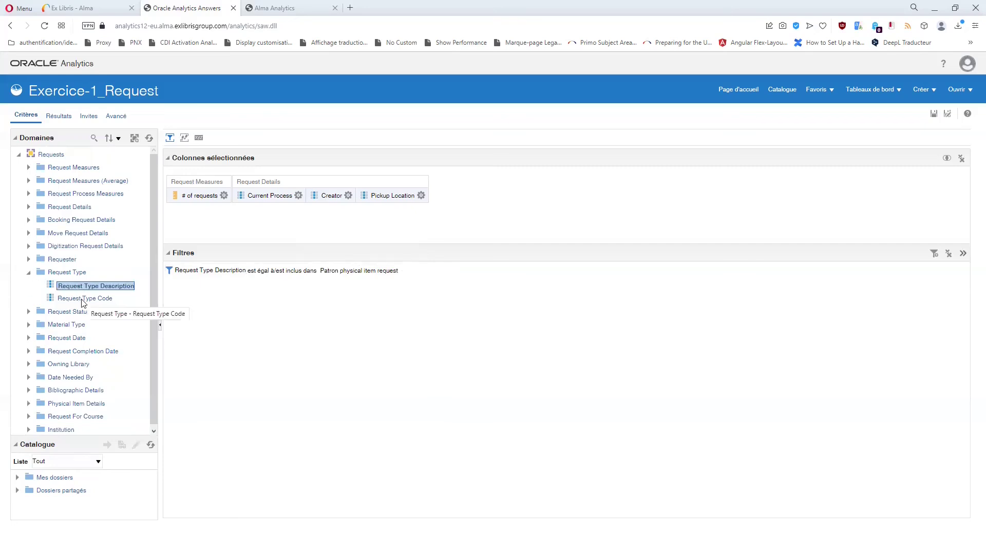
# - Collapse Request Type and add the Request Status column from the Request Status folder to the analysis
pyautogui.click(29, 273)
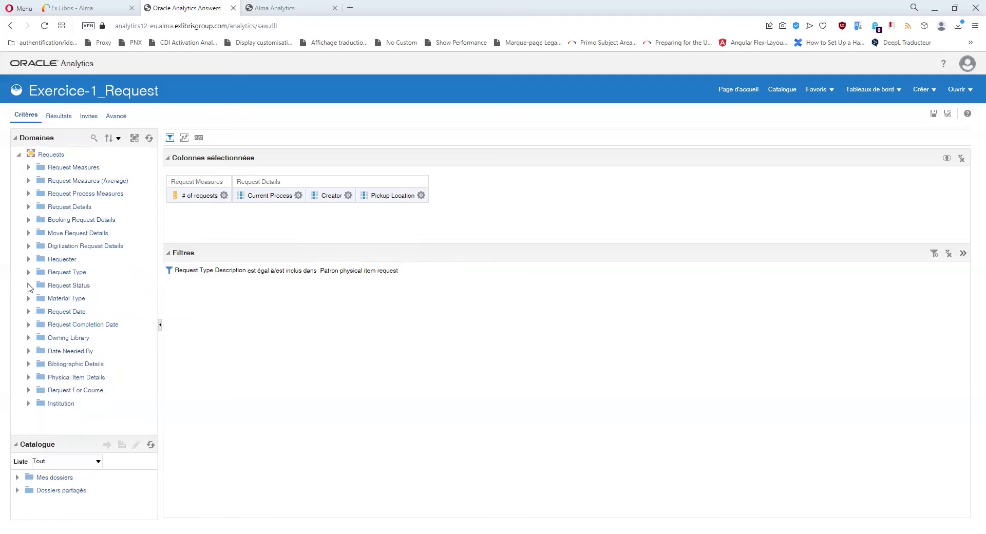
pyautogui.click(28, 286)
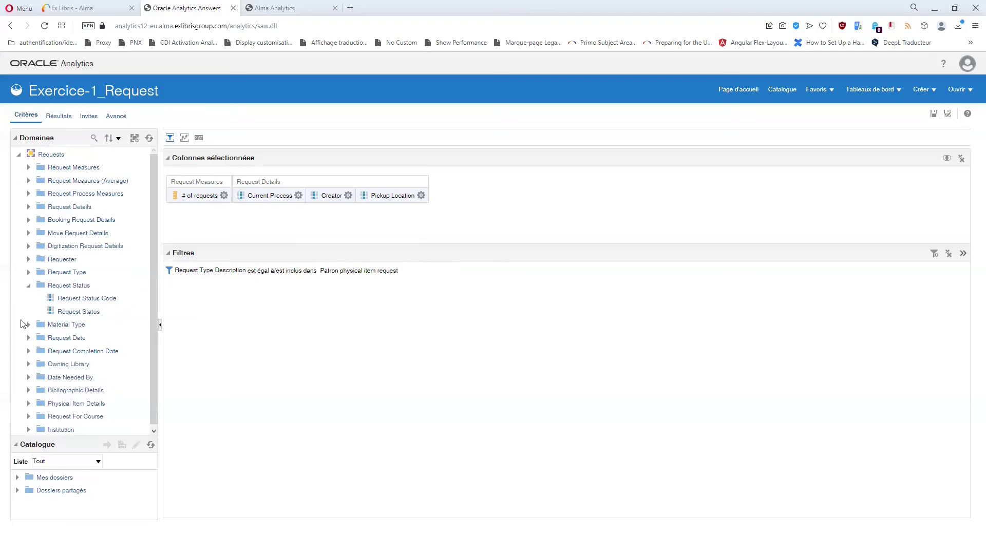
pyautogui.doubleClick(77, 312)
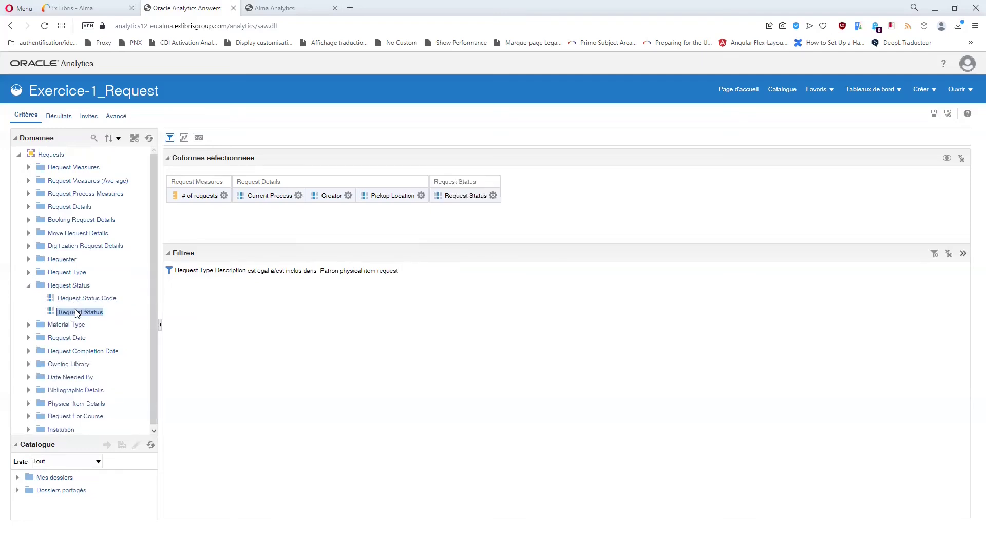
# - Open the value list for a Request Status filter and point out Completed, Ready, Rejected, Rejected By Library and Rejected By Patron
pyautogui.click(493, 195)
pyautogui.click(519, 254)
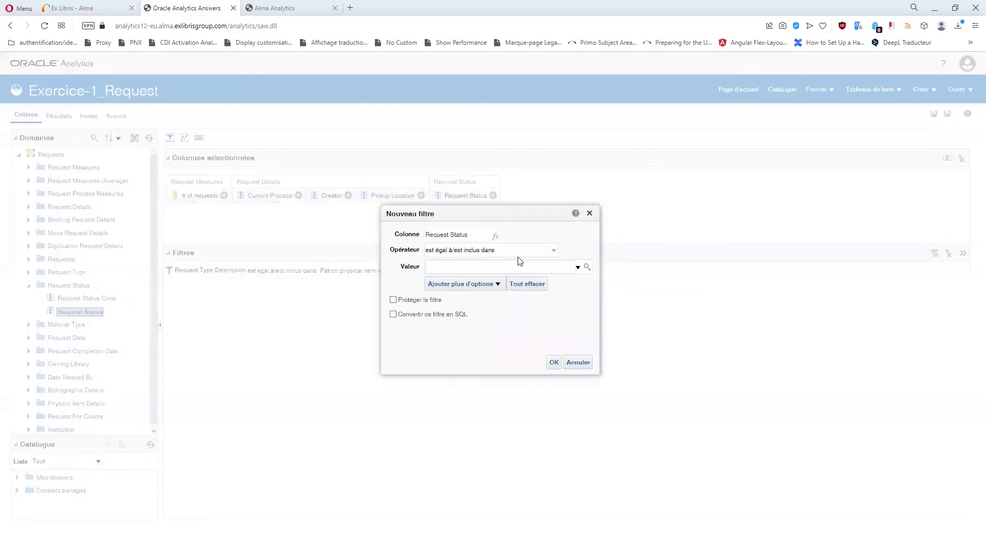
pyautogui.click(587, 267)
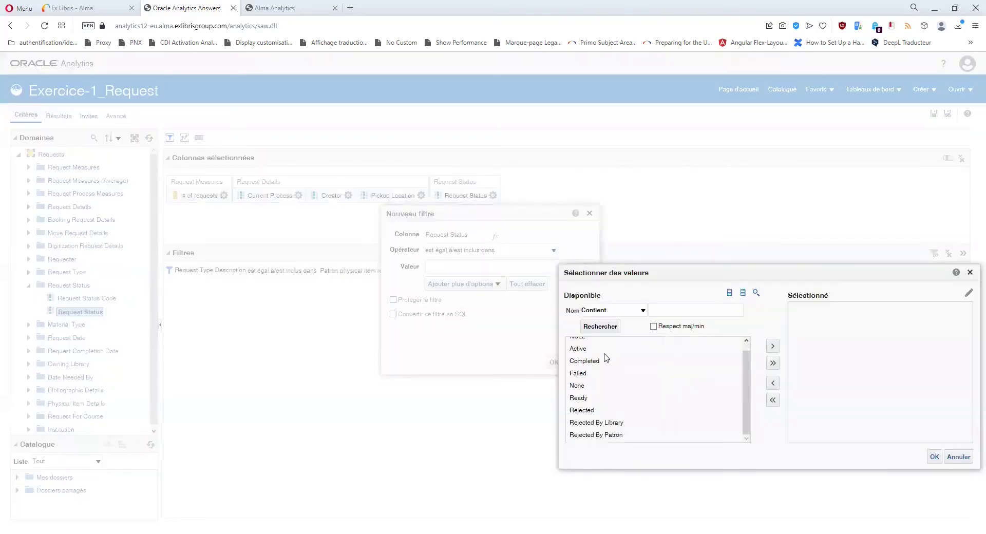
pyautogui.click(589, 360)
pyautogui.click(588, 368)
pyautogui.click(584, 406)
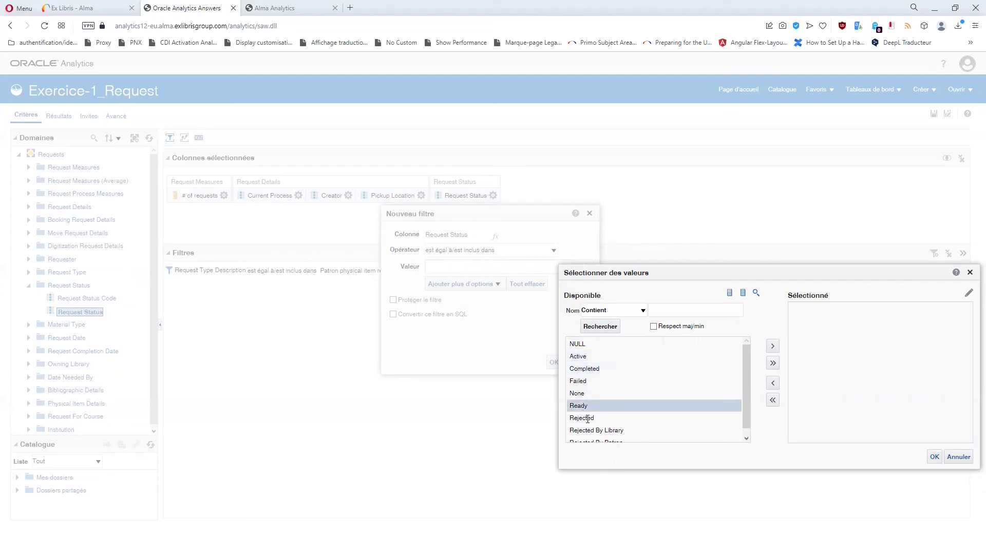
pyautogui.click(587, 418)
pyautogui.click(591, 431)
pyautogui.scroll(-1, 606, 427)
pyautogui.click(605, 435)
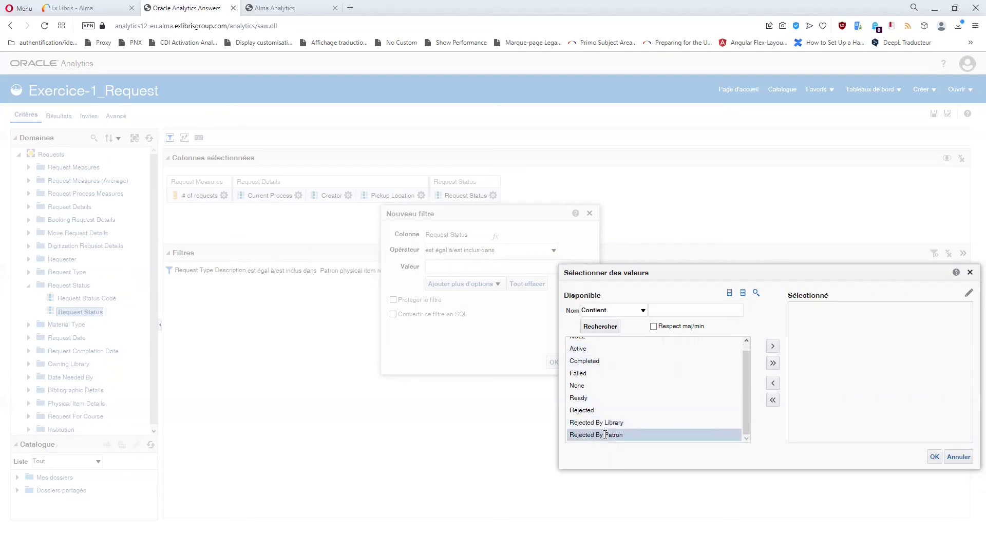
pyautogui.scroll(1, 630, 383)
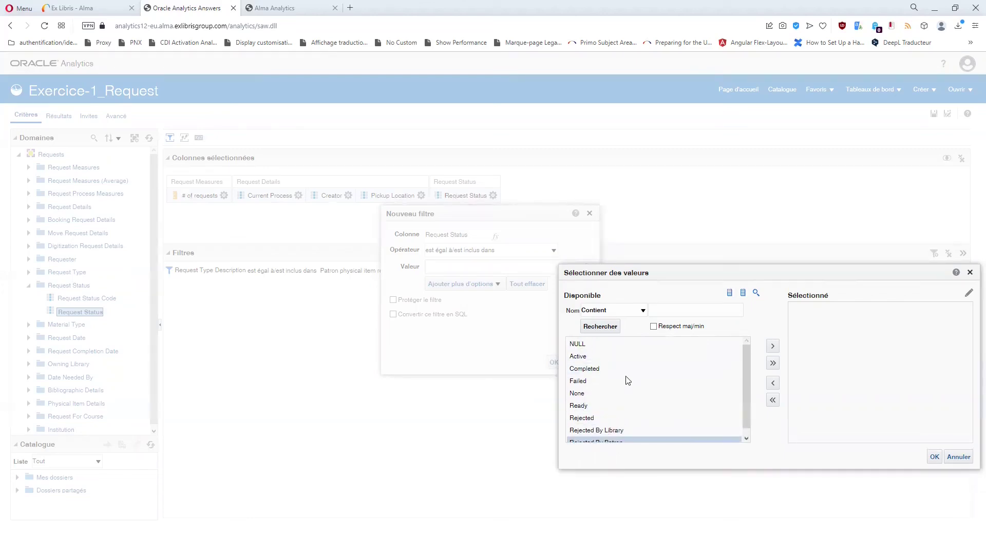
# - Point out the Failed, None and NULL values of Request Status
pyautogui.scroll(-1, 627, 380)
pyautogui.click(591, 375)
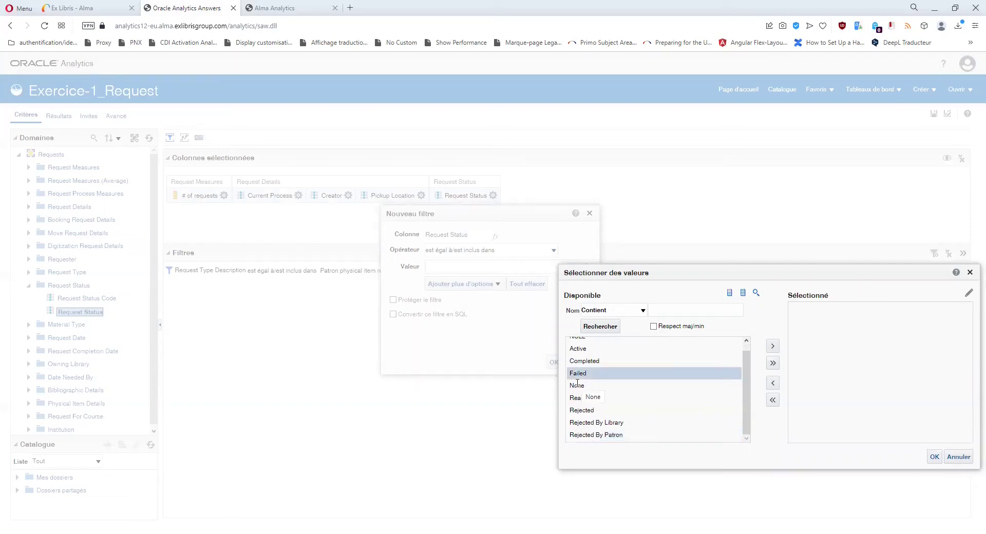
pyautogui.click(578, 385)
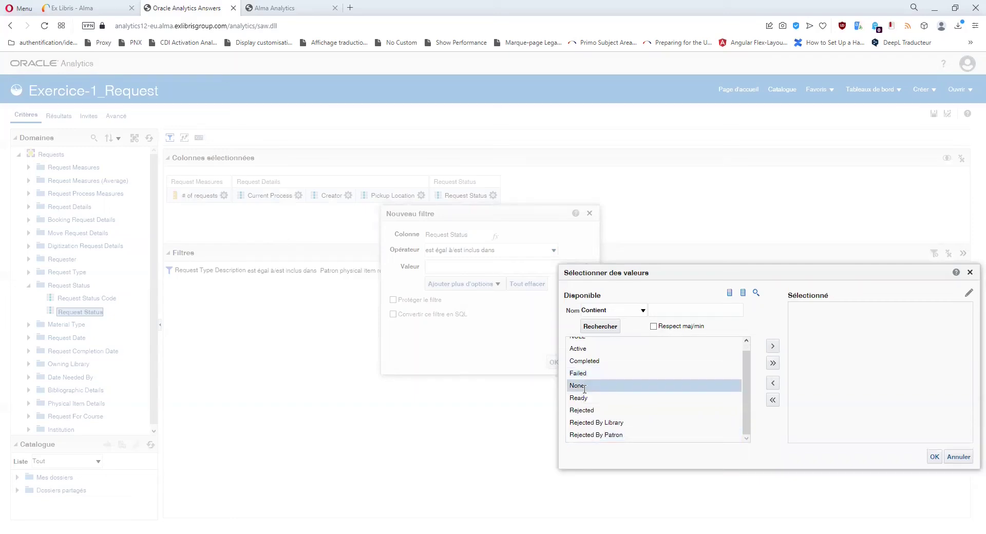
pyautogui.scroll(1, 587, 375)
pyautogui.click(582, 344)
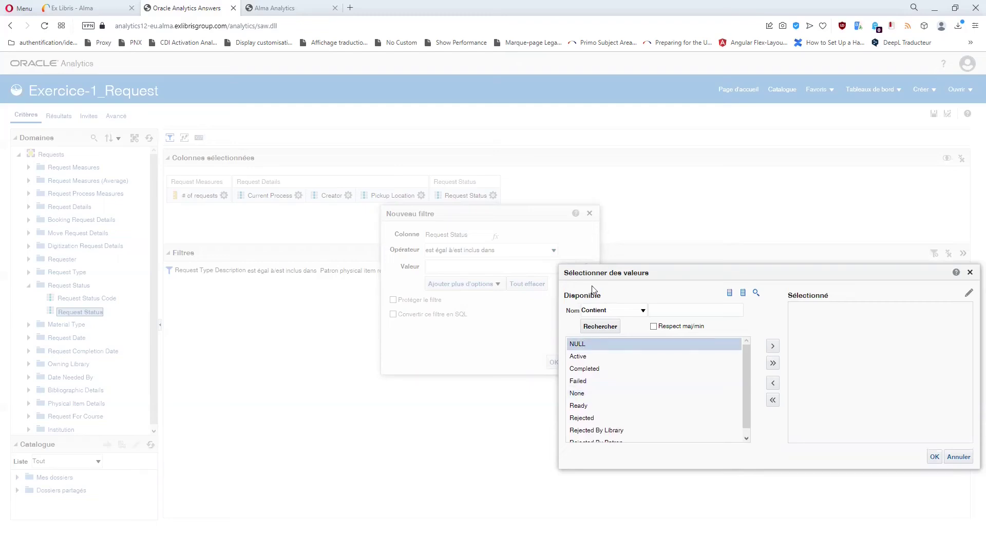
# - Compare the Rejected, Rejected By Library and Rejected By Patron statuses, and close the Request Status filter without applying a value
pyautogui.moveTo(595, 268); pyautogui.dragTo(414, 178)
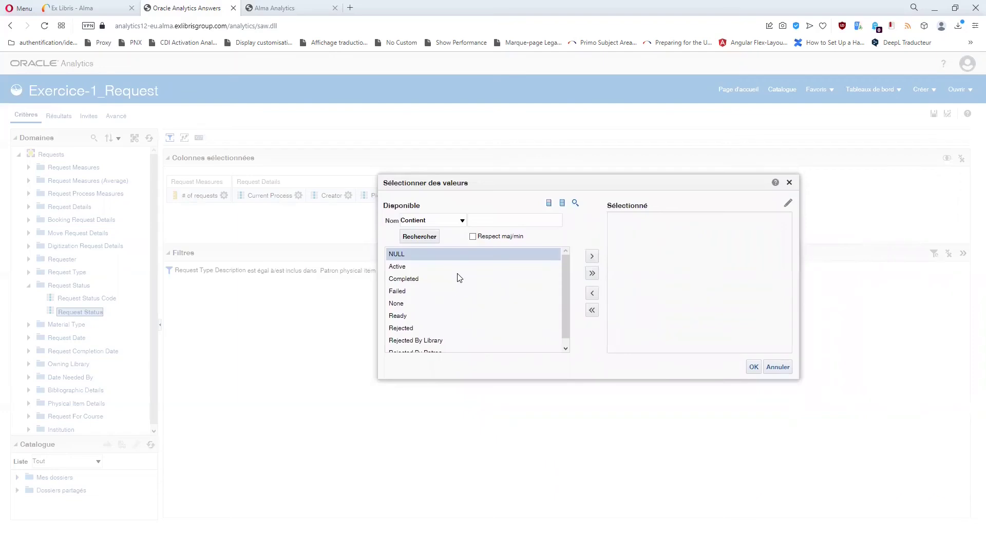
pyautogui.scroll(-1, 473, 306)
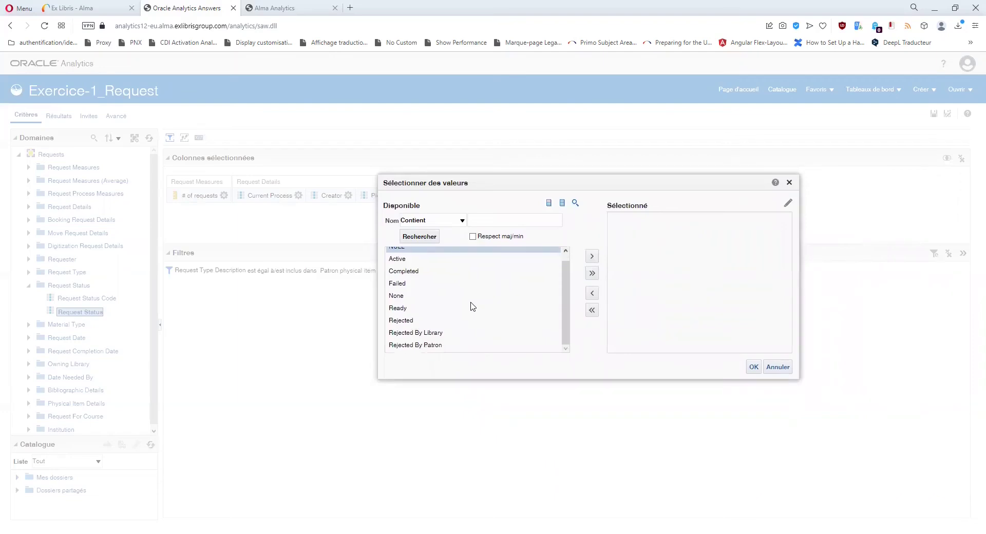
pyautogui.click(406, 320)
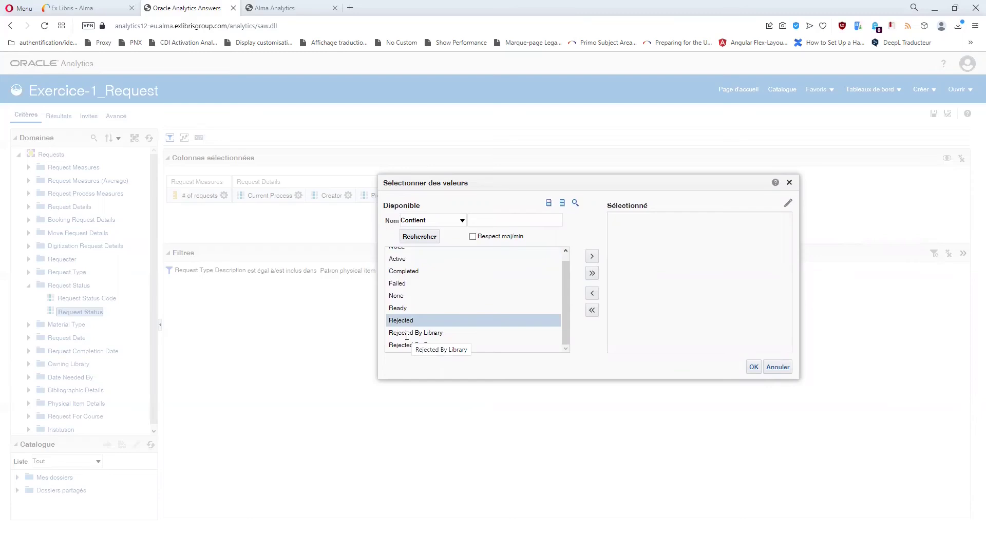
pyautogui.click(407, 334)
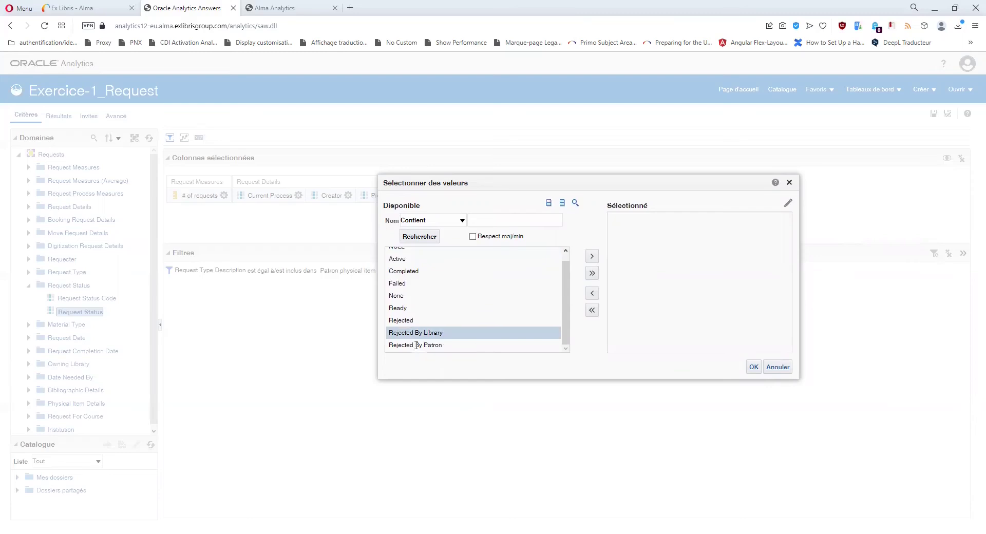
pyautogui.click(407, 321)
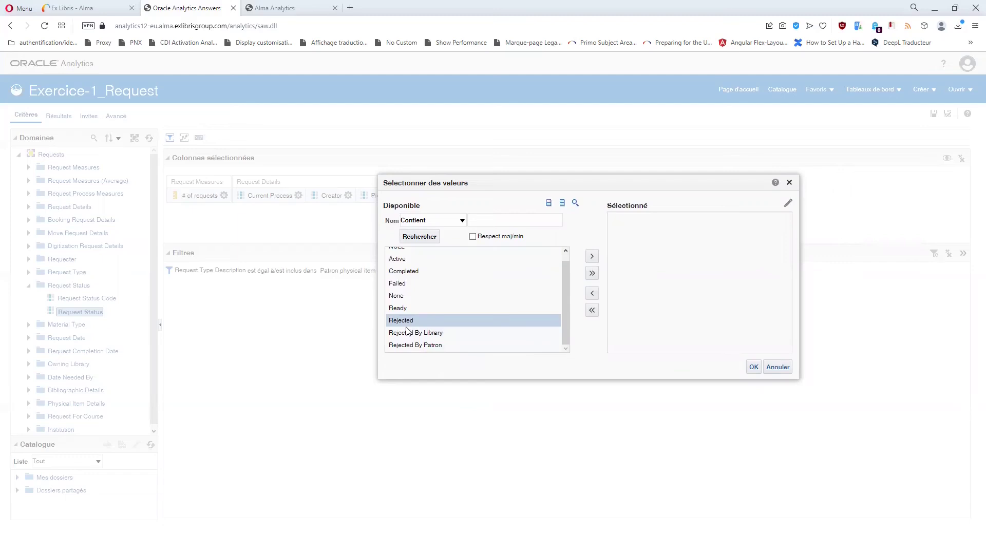
pyautogui.click(409, 334)
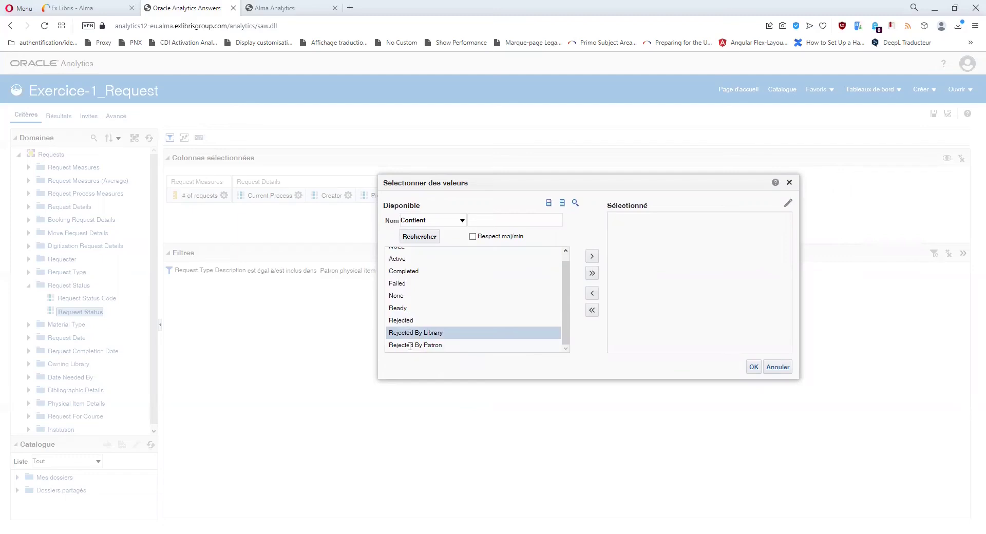
pyautogui.click(409, 346)
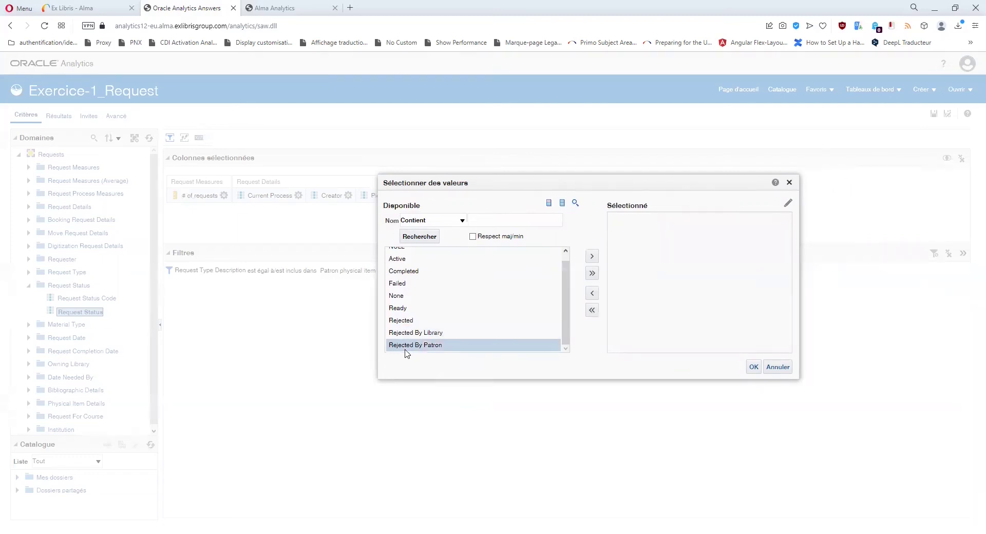
pyautogui.click(409, 321)
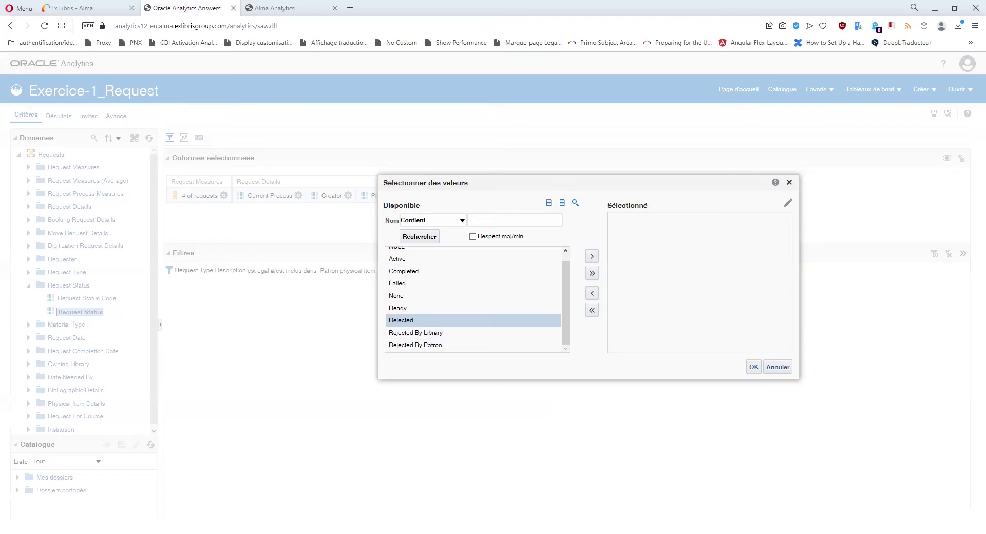
pyautogui.click(789, 185)
pyautogui.click(590, 214)
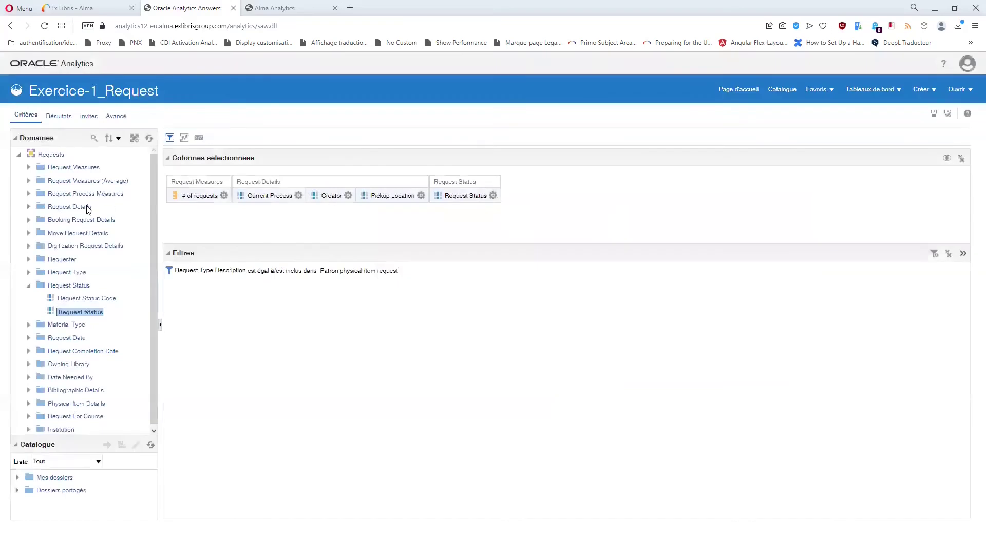
# - Add the Cancellation Reason column from the Request Details folder to the analysis
pyautogui.click(29, 207)
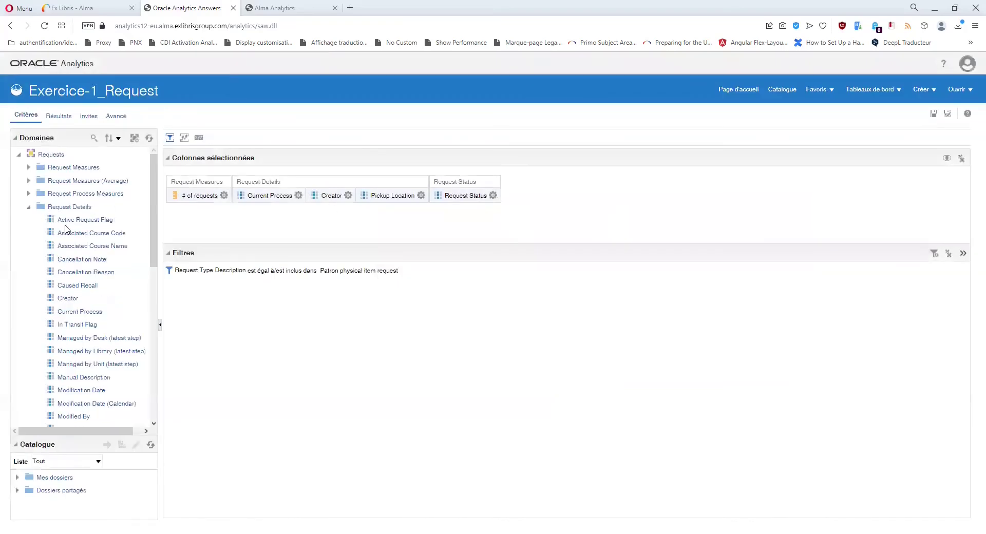
pyautogui.doubleClick(88, 272)
# - Browse the available Cancellation Reason filter values, point out Date needed by has passed, and close the filter without applying it
pyautogui.click(507, 196)
pyautogui.click(523, 254)
pyautogui.click(589, 267)
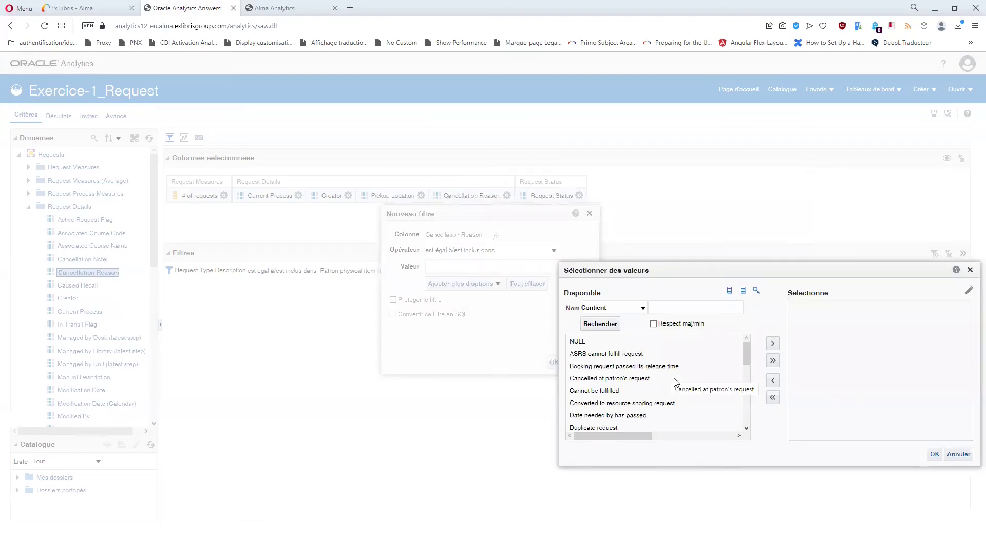
pyautogui.scroll(-2, 745, 378)
pyautogui.scroll(-2, 746, 373)
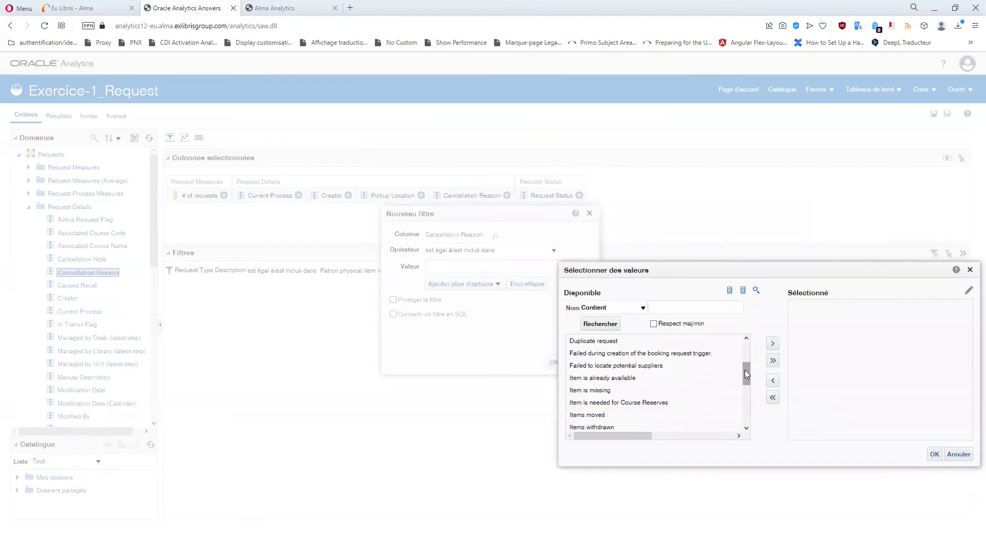
pyautogui.scroll(2, 714, 386)
pyautogui.click(624, 365)
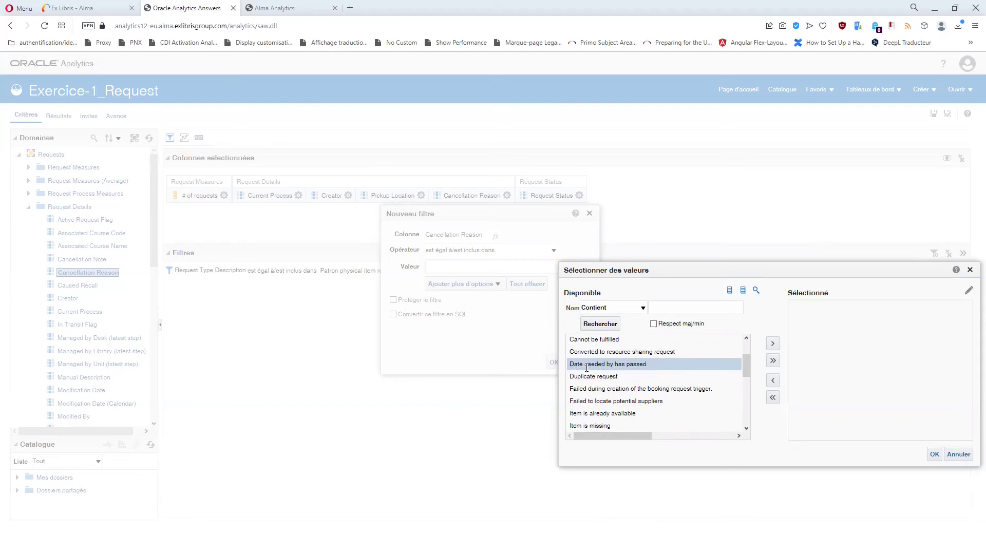
pyautogui.click(970, 270)
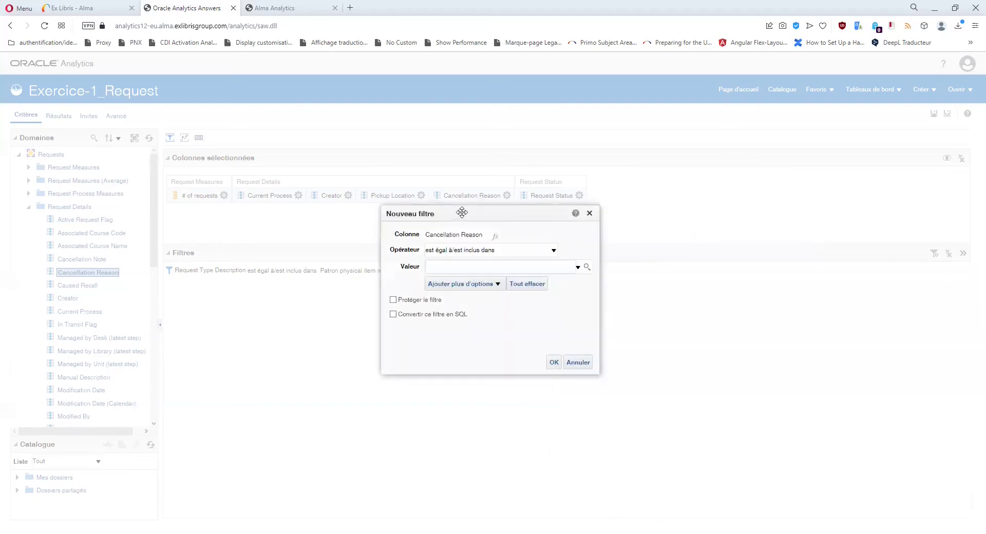
pyautogui.click(590, 214)
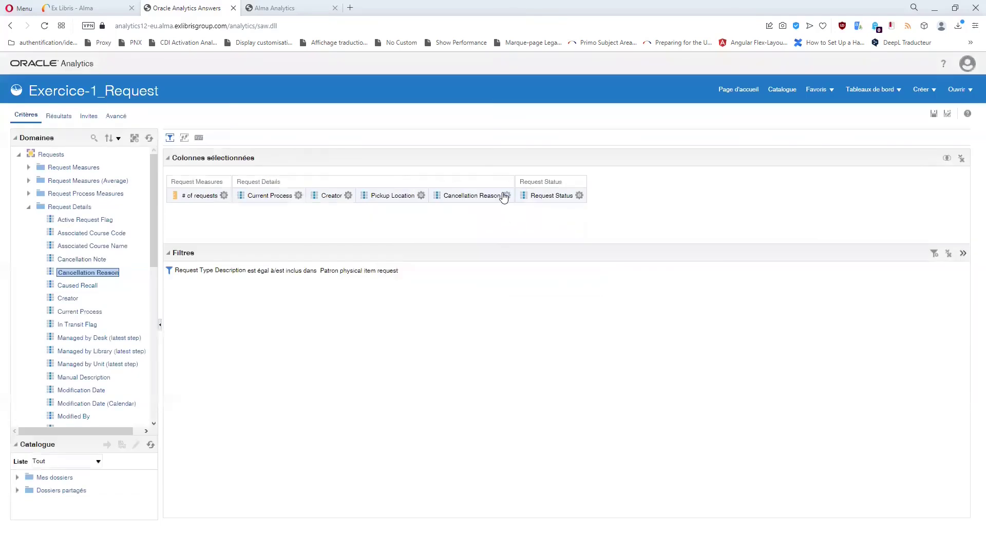
# - Review Rejected By Library, Rejected By Patron and Rejected again in the Request Status filter values, and close the filter unapplied
pyautogui.click(507, 195)
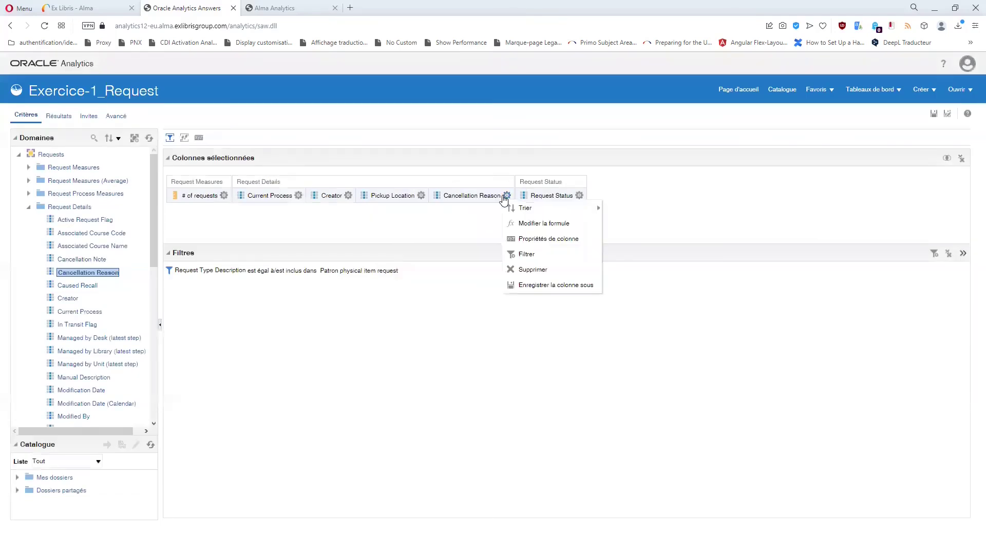
pyautogui.click(580, 196)
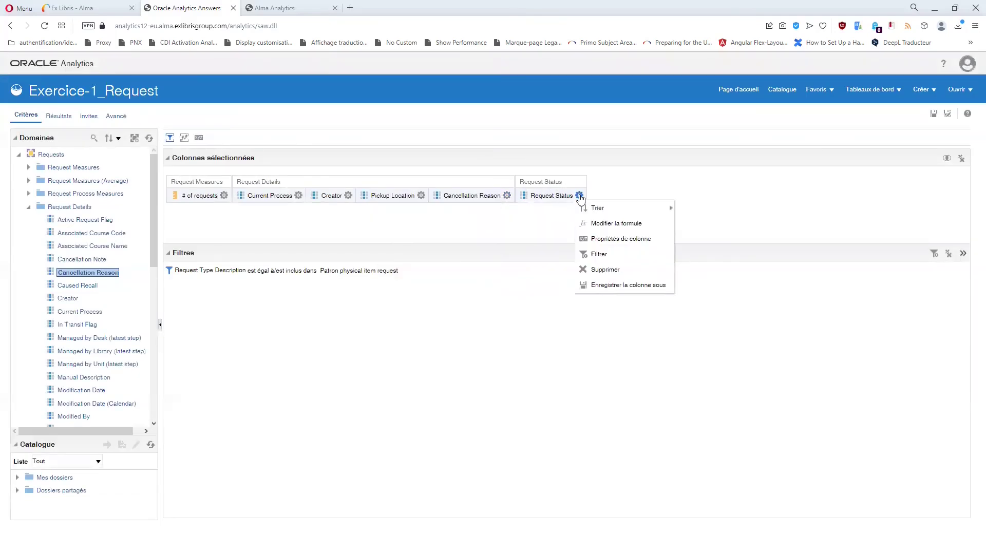
pyautogui.click(592, 255)
pyautogui.click(586, 268)
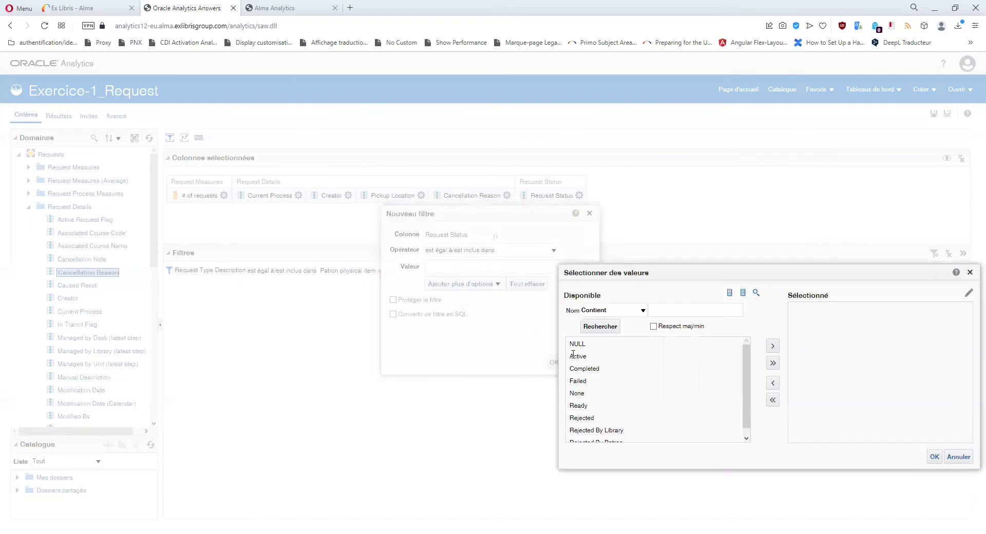
pyautogui.scroll(-1, 631, 386)
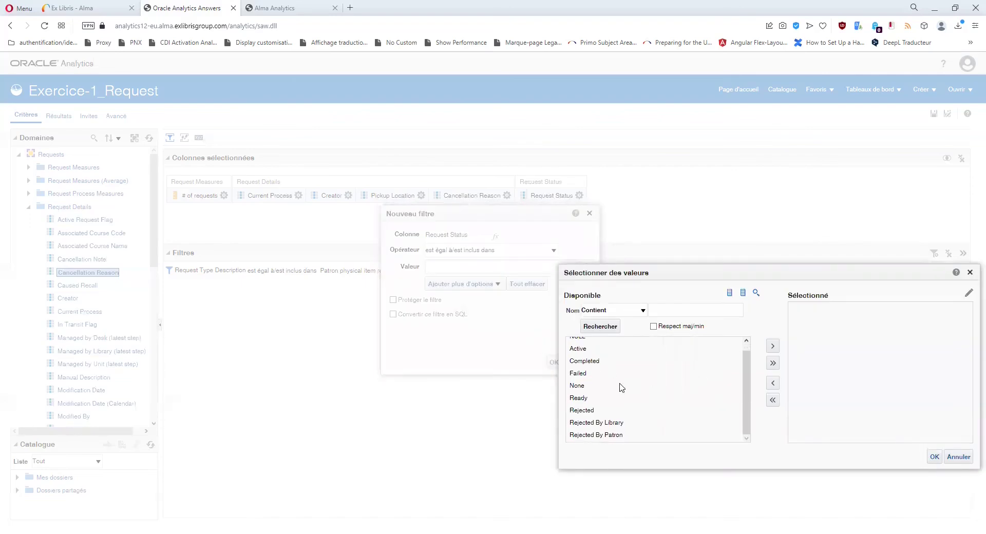
pyautogui.click(599, 422)
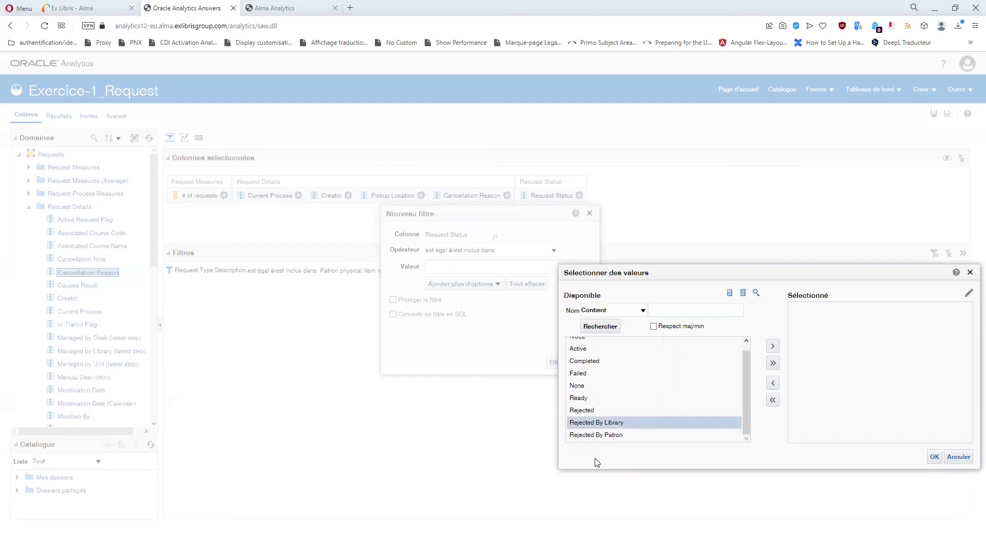
pyautogui.click(599, 435)
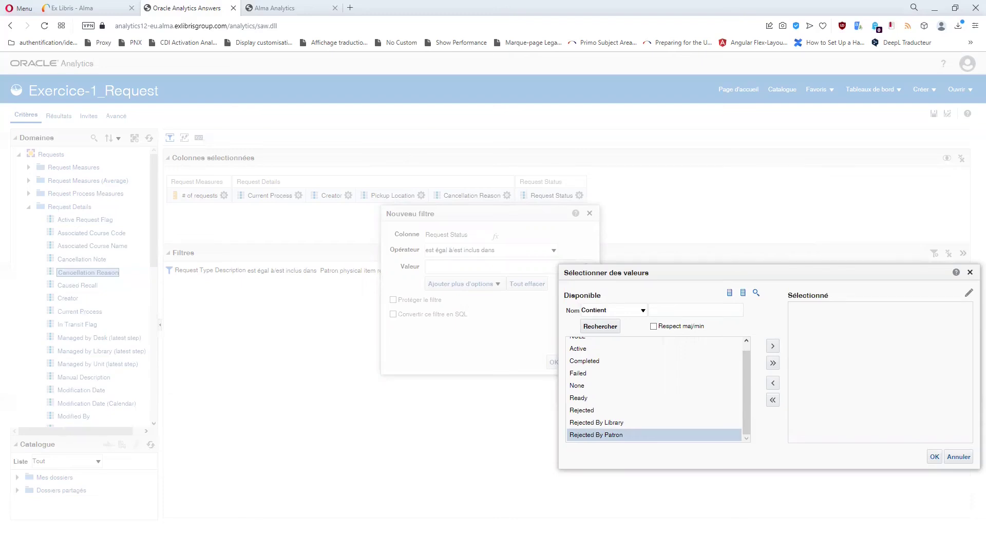
pyautogui.click(610, 423)
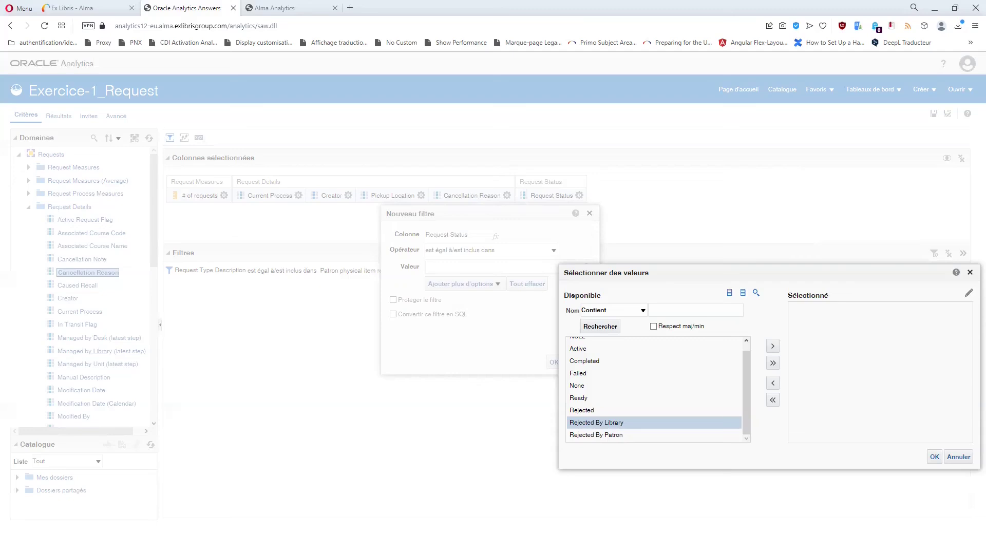
pyautogui.click(590, 411)
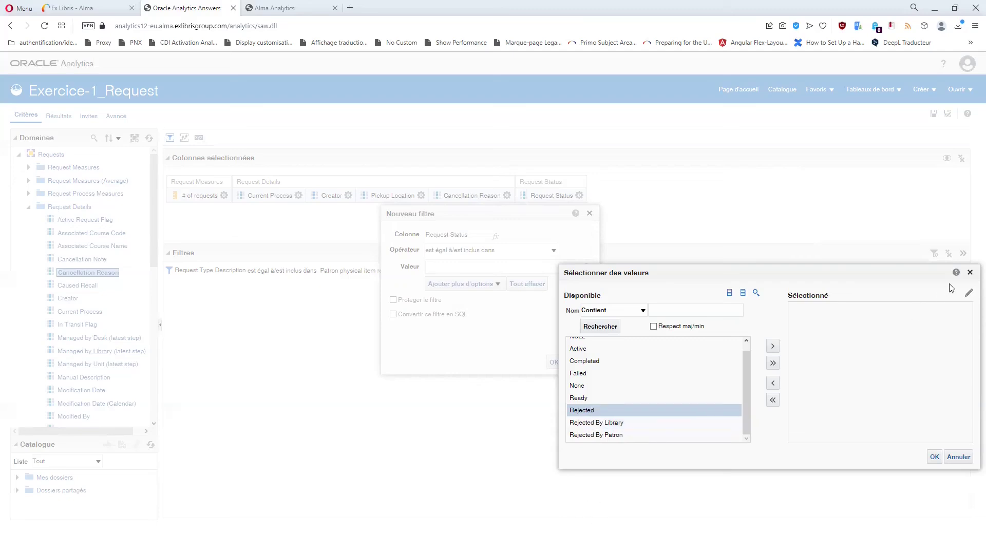
pyautogui.click(971, 273)
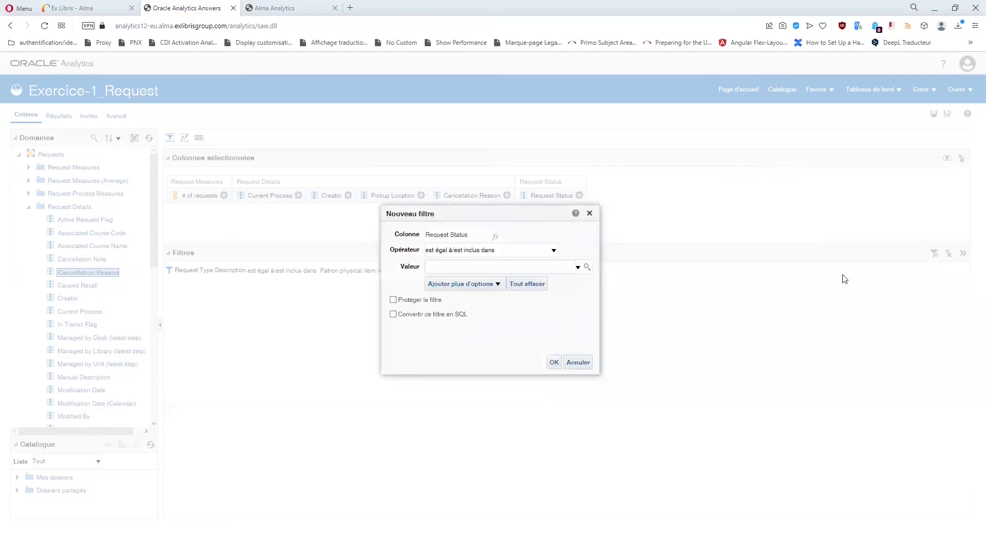
pyautogui.click(589, 212)
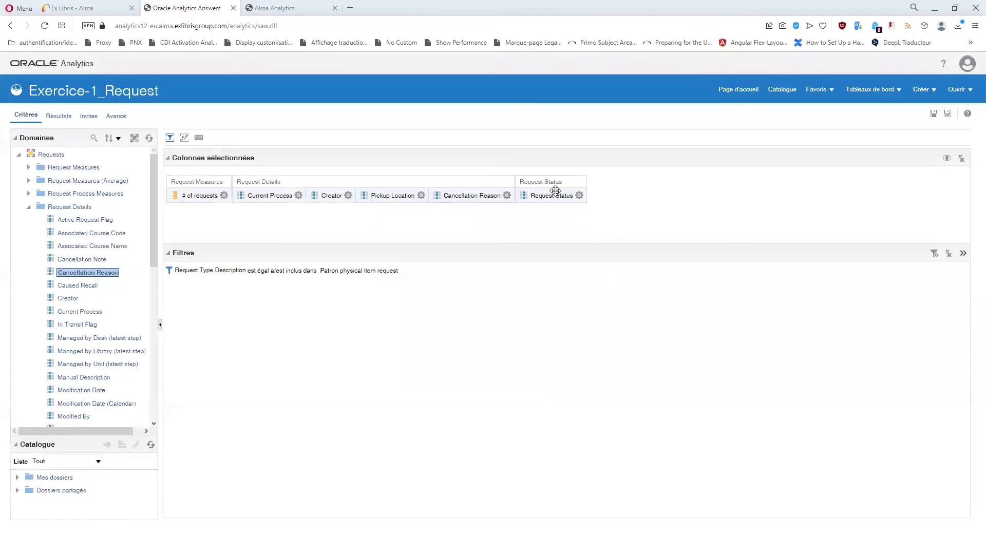
# - Browse the Cancellation Reason filter values, point out Time to pick up resource from hold shelf has passed, and close the filter unapplied
pyautogui.click(507, 196)
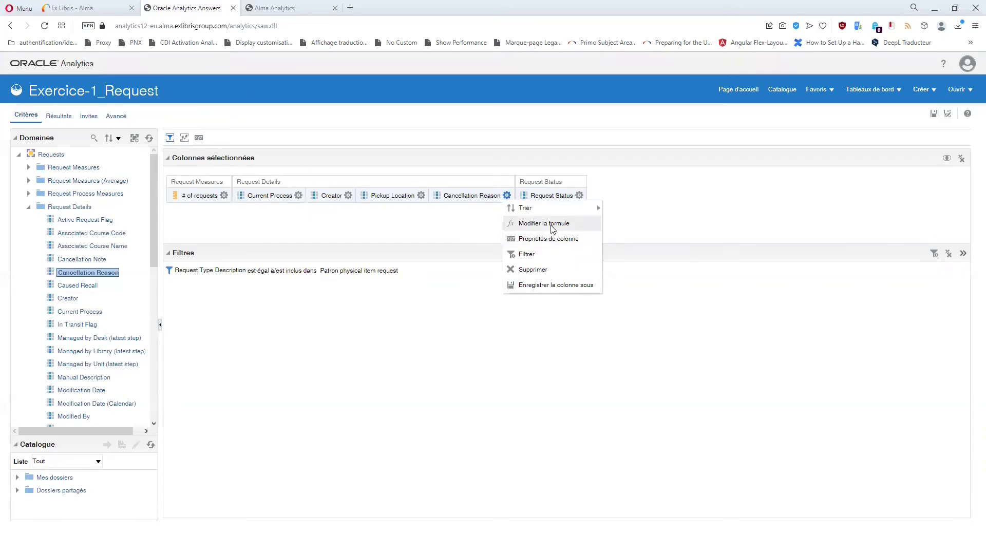
pyautogui.click(528, 254)
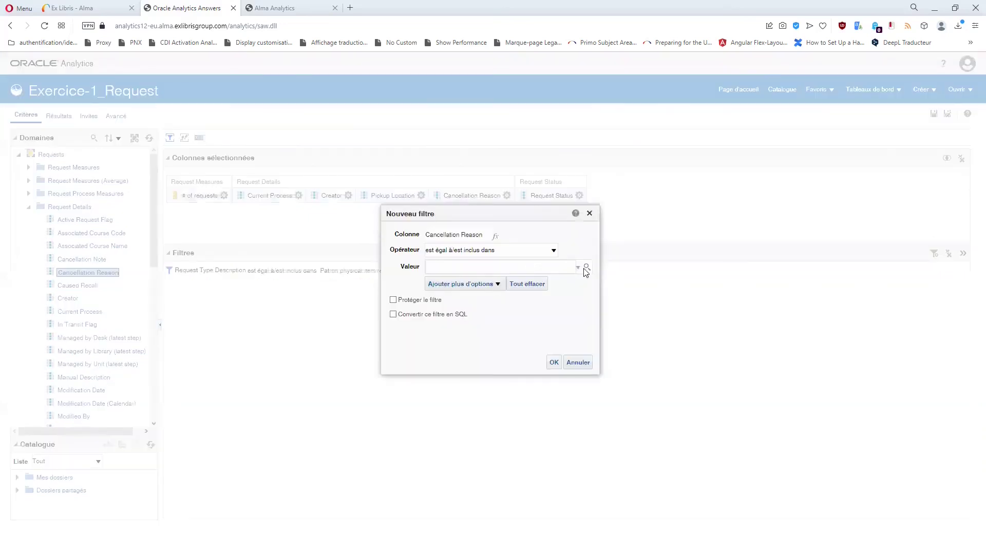
pyautogui.click(586, 266)
pyautogui.scroll(-3, 647, 385)
pyautogui.scroll(-5, 648, 388)
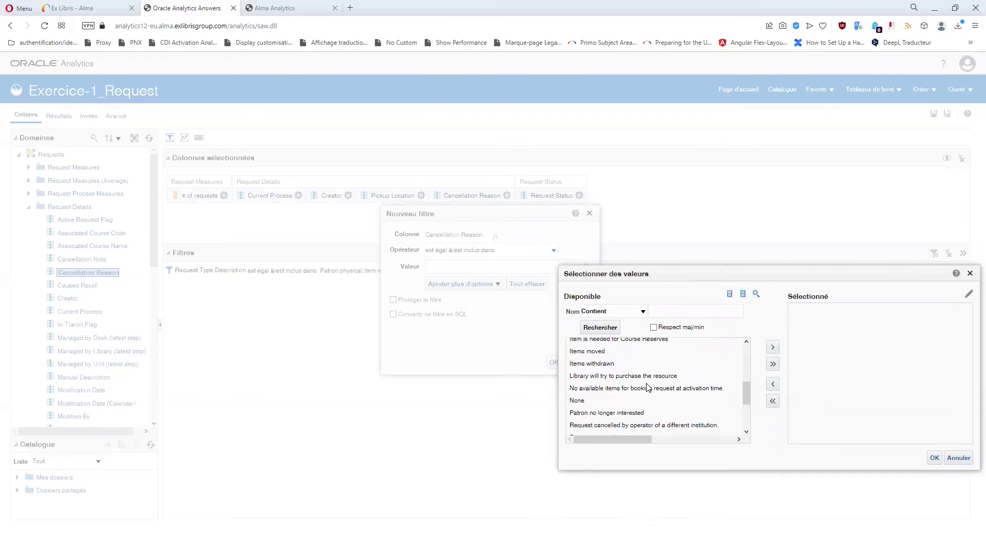
pyautogui.click(637, 417)
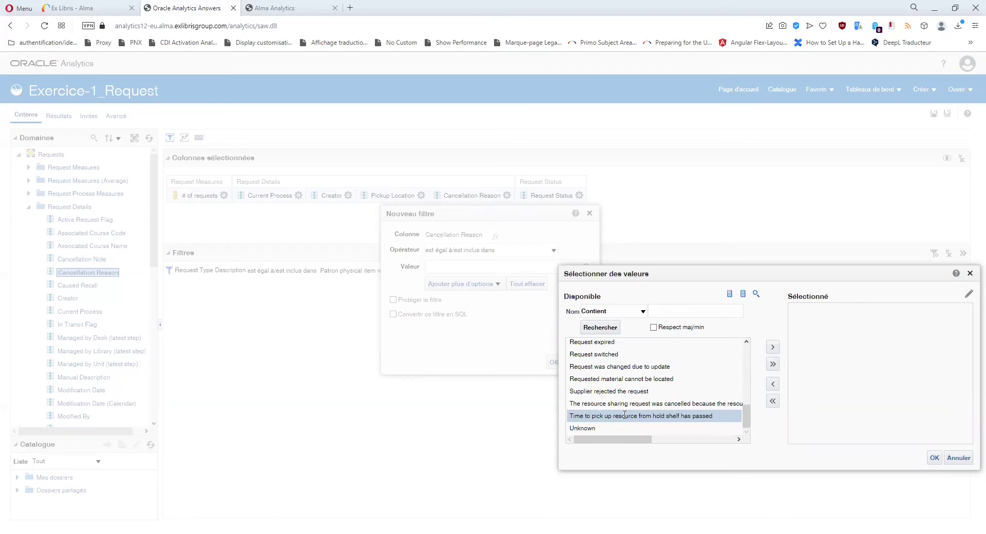
pyautogui.click(971, 273)
pyautogui.click(589, 214)
# - Open the Request Status filter's list of values and point out the Ready, Completed and Active statuses
pyautogui.click(580, 197)
pyautogui.click(595, 257)
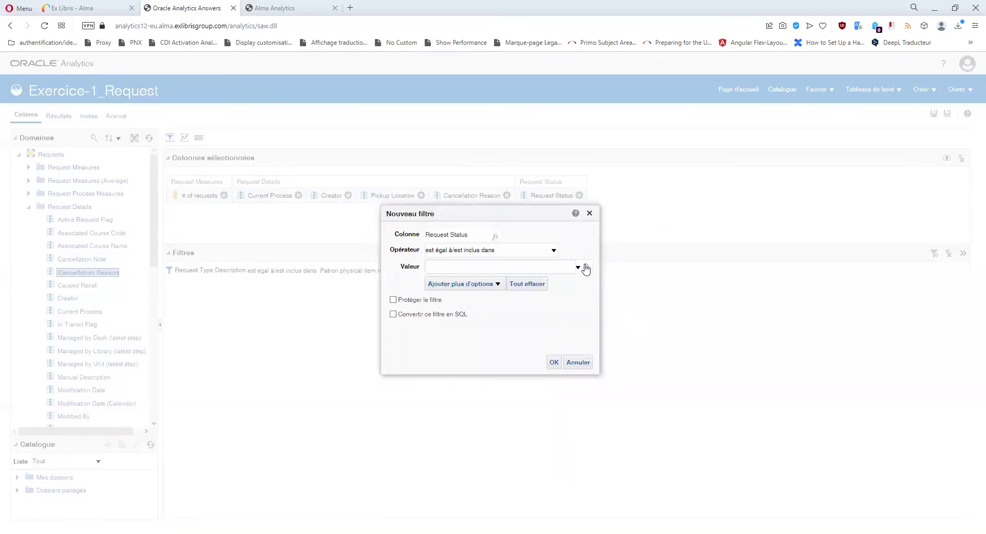
pyautogui.click(586, 268)
pyautogui.scroll(-1, 630, 368)
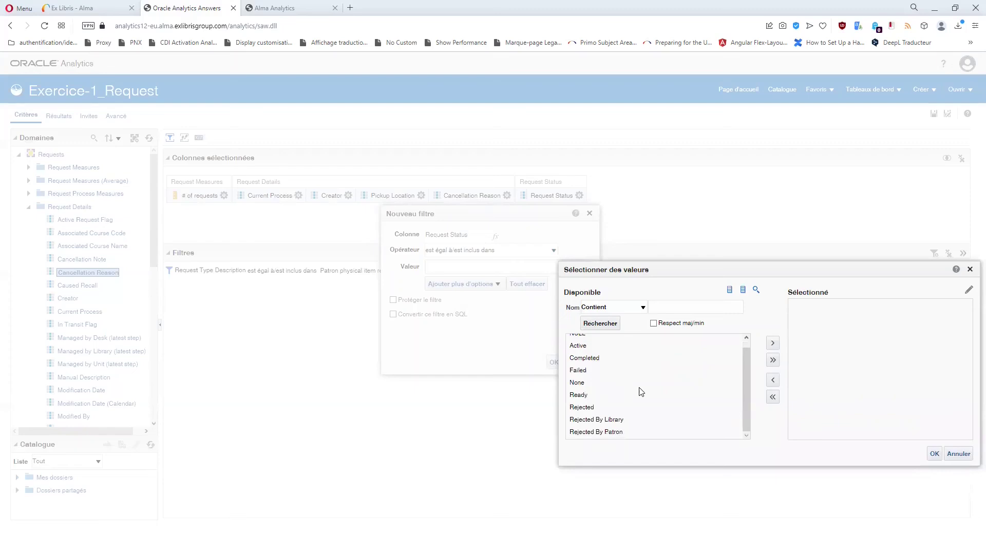
pyautogui.scroll(1, 641, 392)
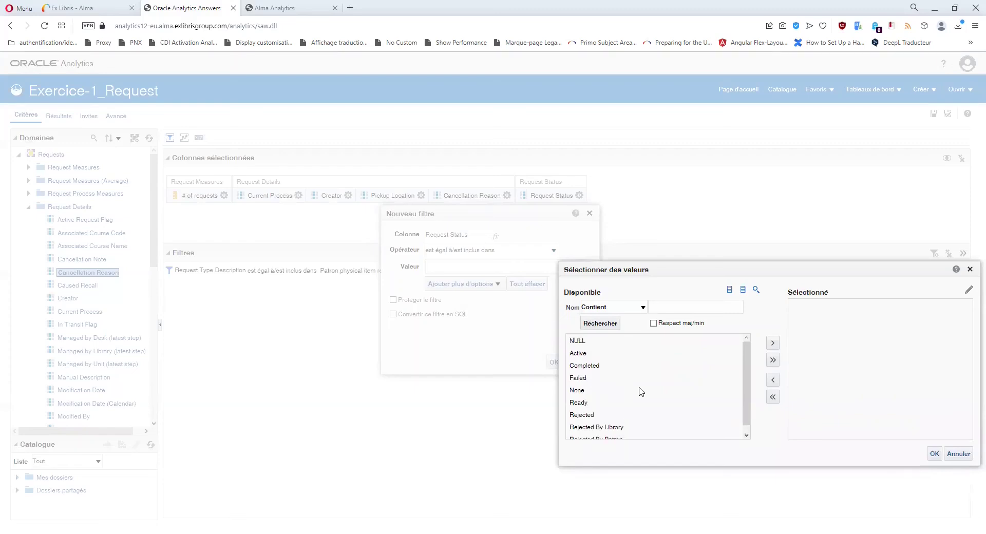
pyautogui.click(584, 401)
pyautogui.click(585, 365)
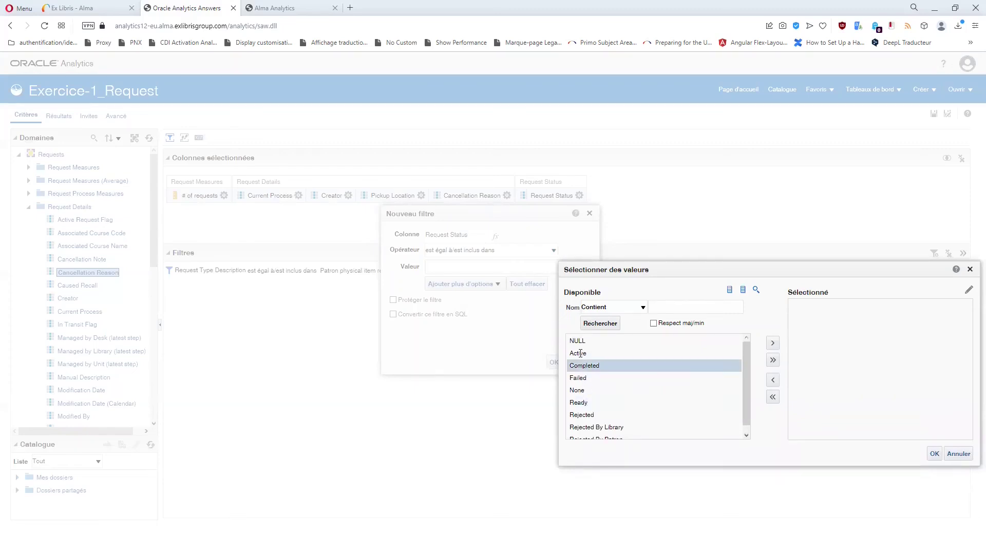
pyautogui.click(581, 354)
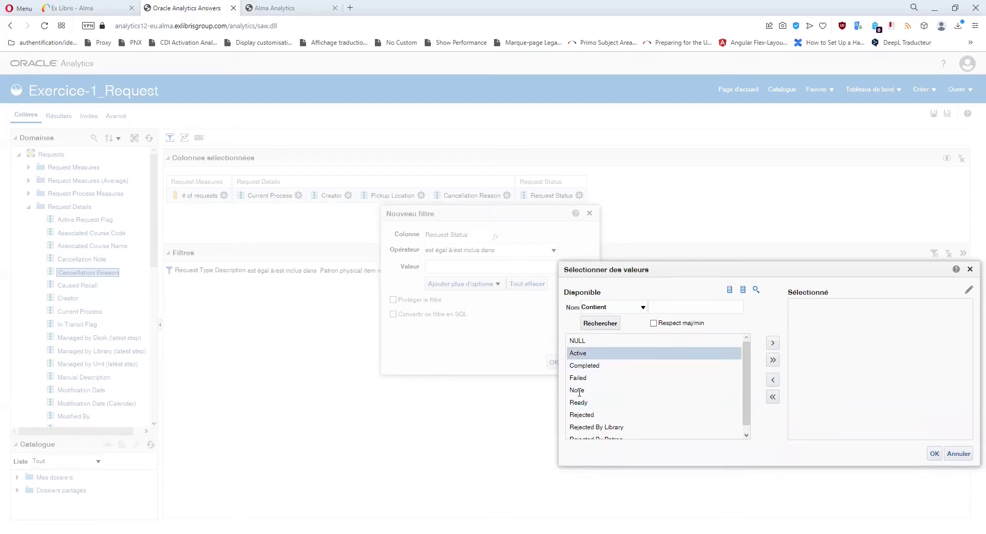
# - Compare the Completed, Active and Ready statuses, and close the Request Status filter without applying a value
pyautogui.click(589, 366)
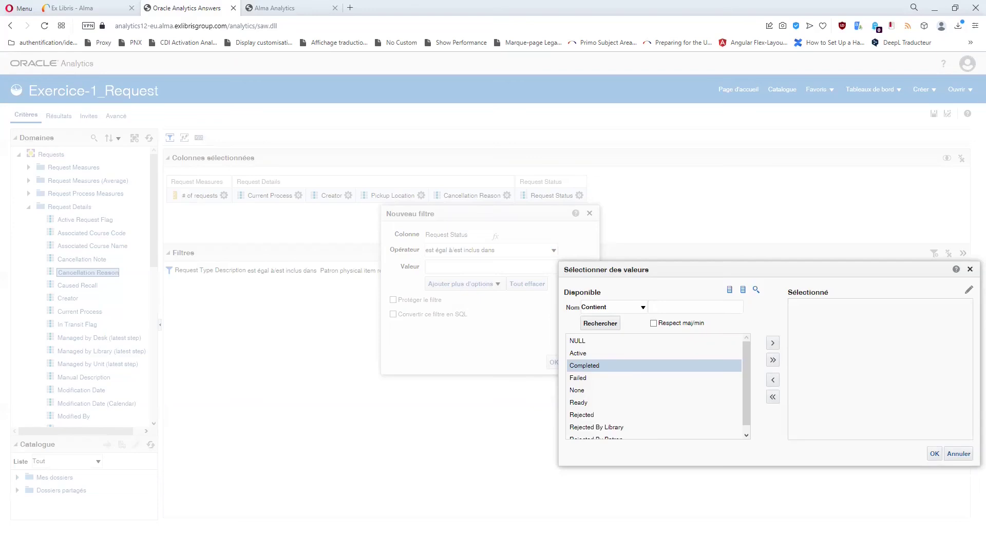
pyautogui.click(587, 355)
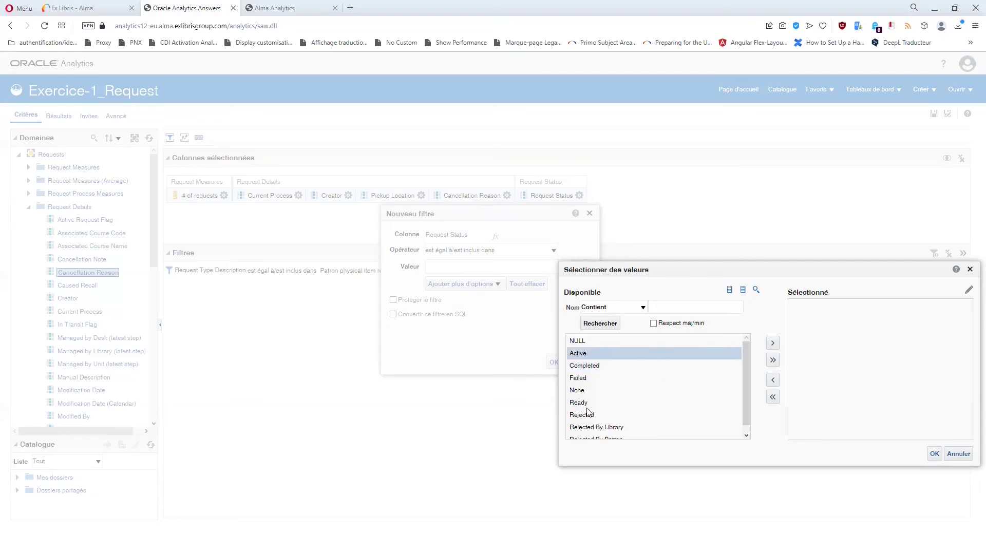
pyautogui.click(587, 405)
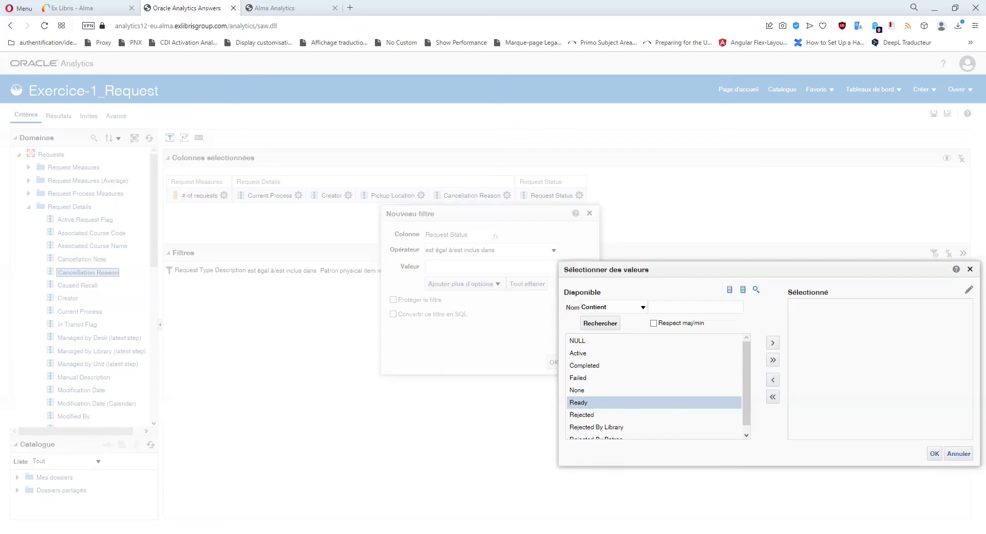
pyautogui.click(586, 354)
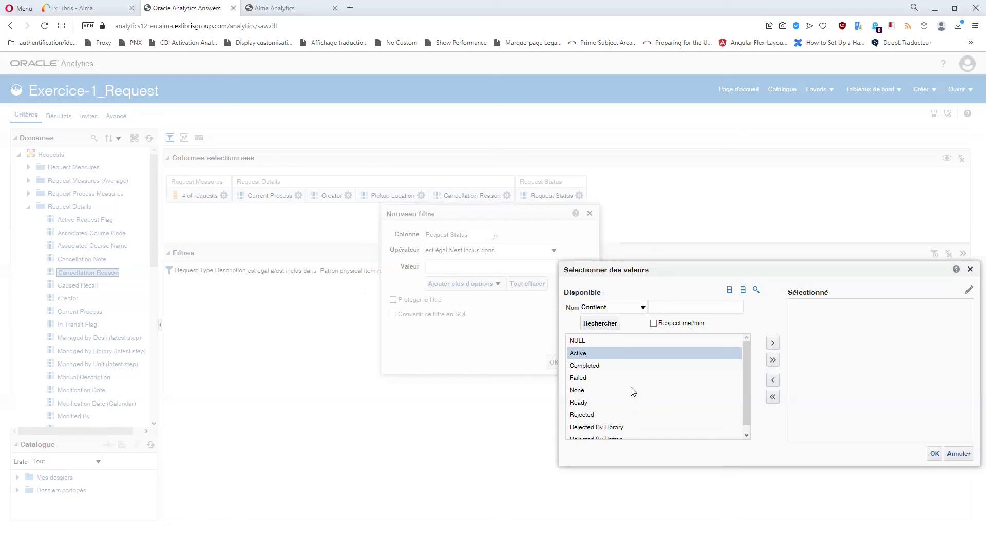
pyautogui.click(970, 270)
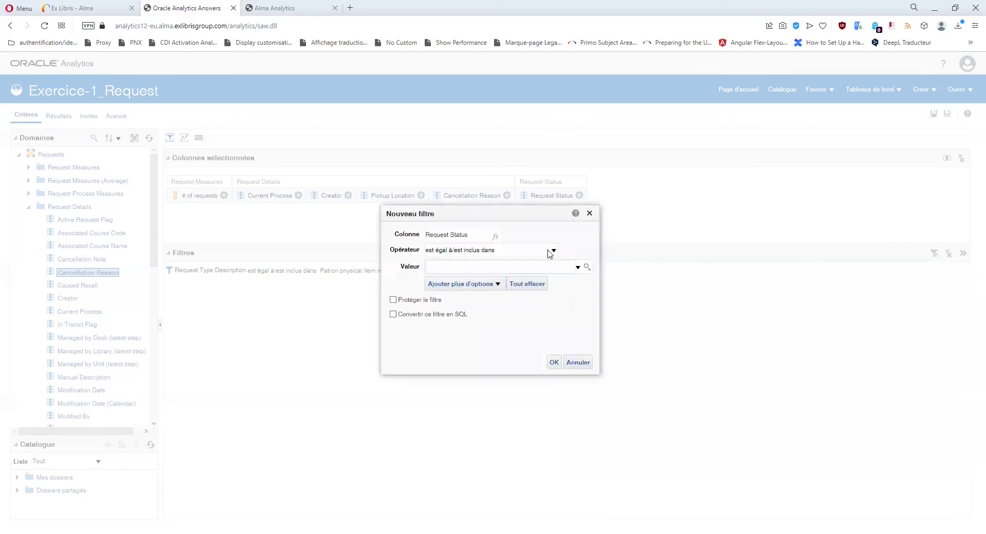
pyautogui.click(590, 213)
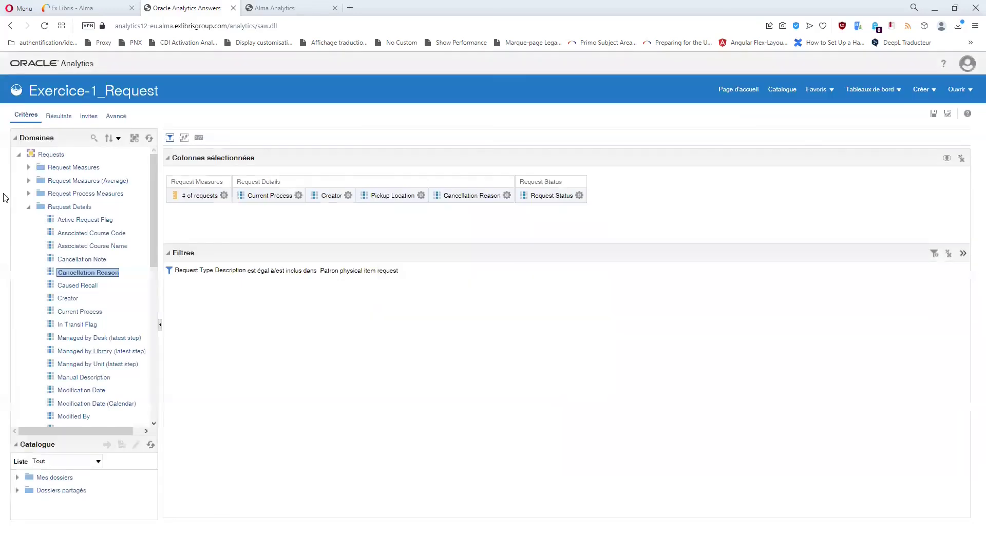
# - Collapse the Request Details and Request Status folders, and examine the fields in the Material Type folder
pyautogui.click(28, 210)
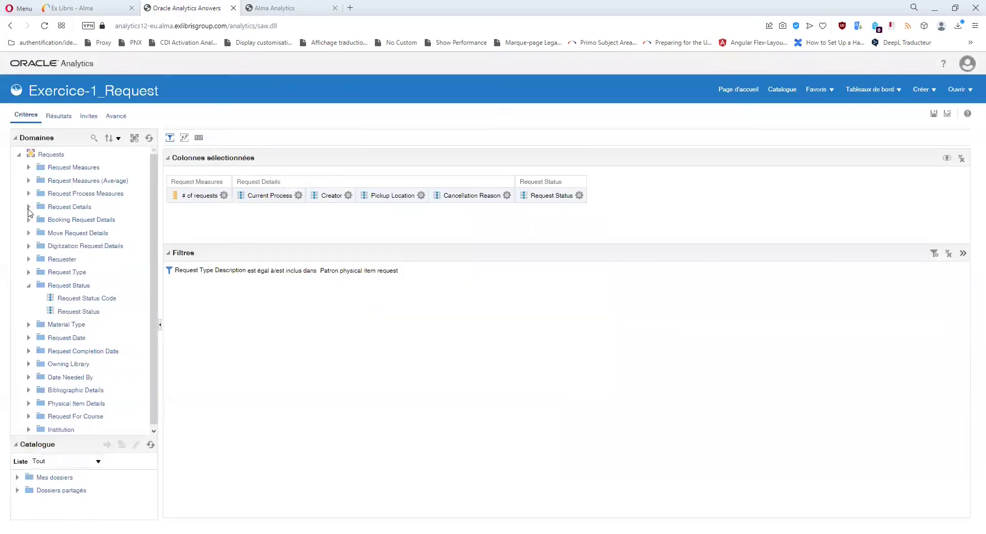
pyautogui.click(29, 287)
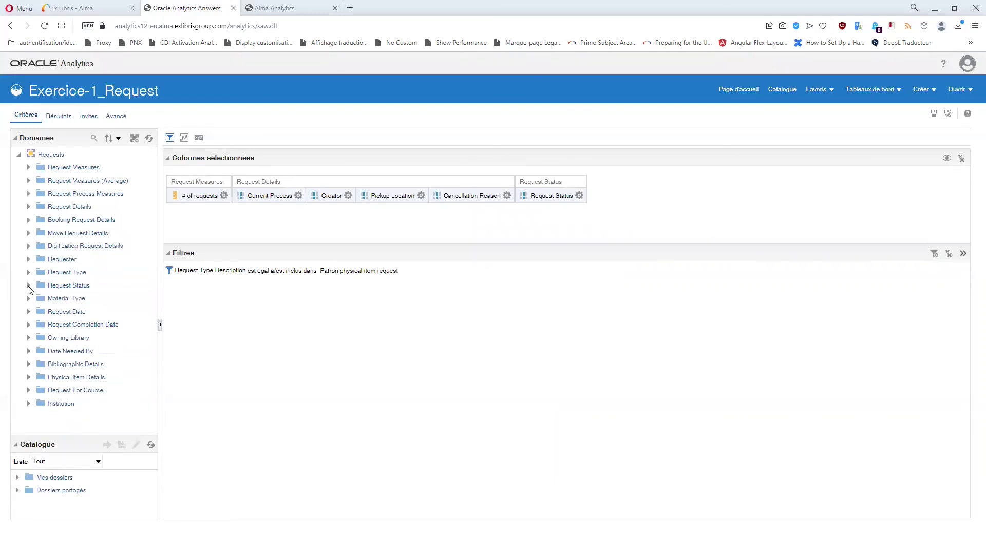
pyautogui.click(29, 300)
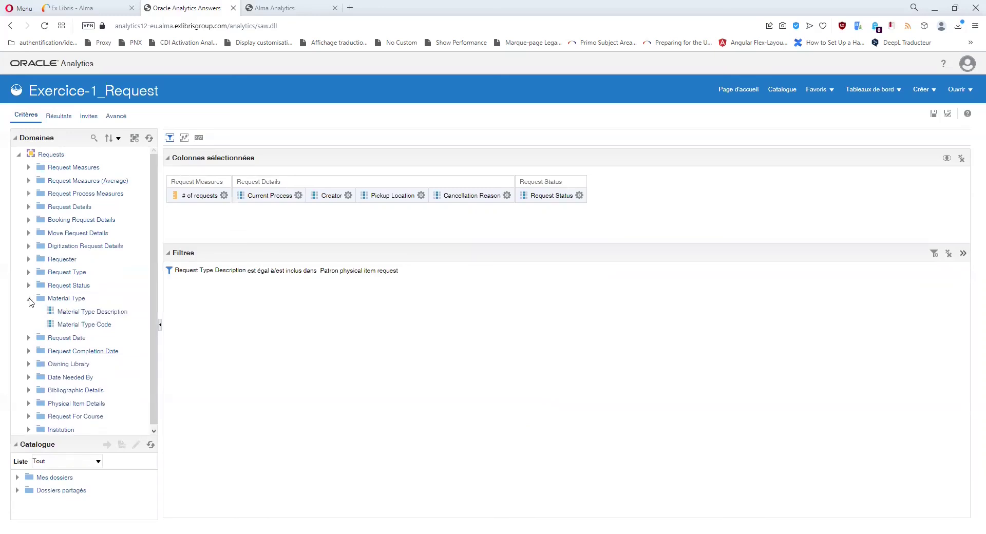
pyautogui.click(30, 300)
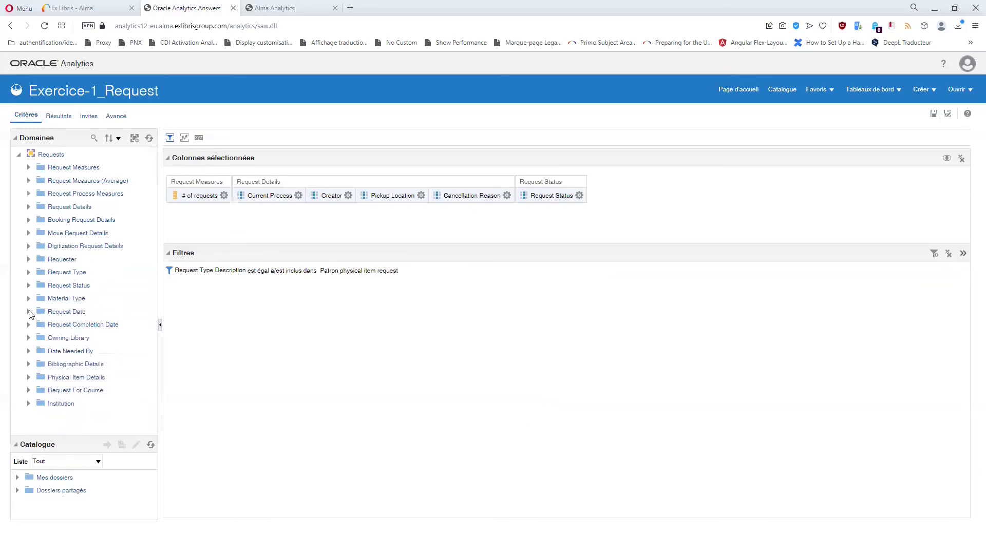
# - Examine the Request Date folder's fields, from date and time to week, month and year, and collapse the folder
pyautogui.click(29, 312)
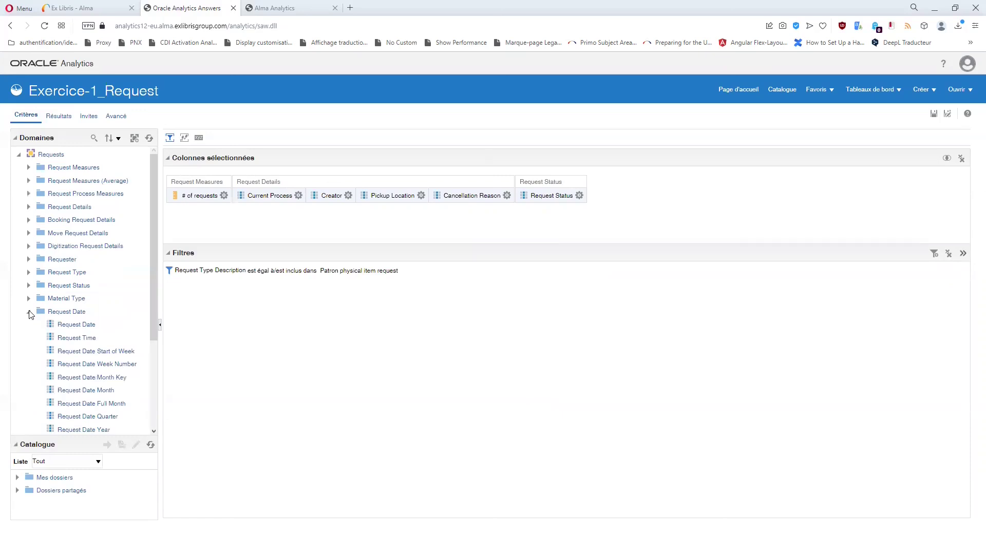
pyautogui.scroll(-1, 51, 321)
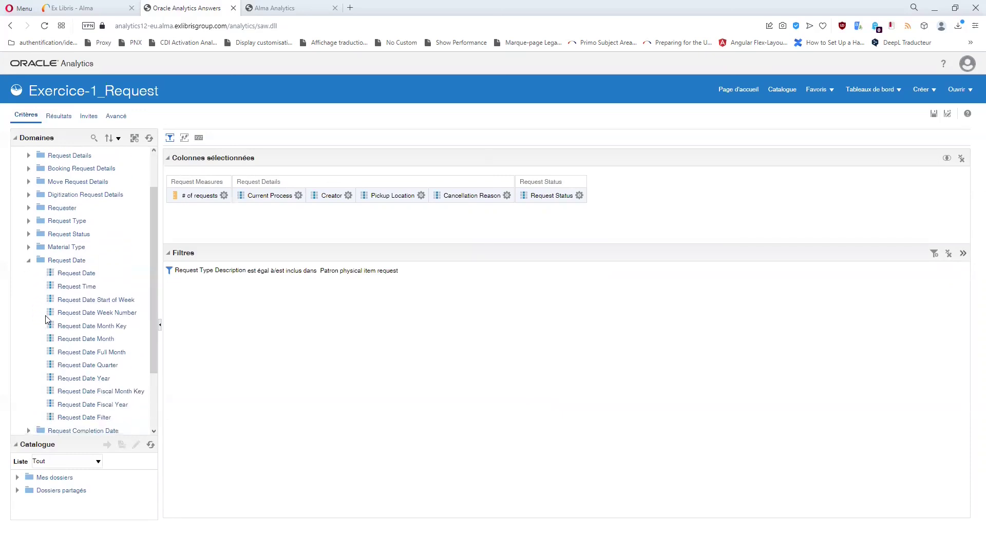
pyautogui.click(81, 290)
pyautogui.click(89, 277)
pyautogui.click(97, 289)
pyautogui.click(93, 302)
pyautogui.click(94, 315)
pyautogui.click(89, 291)
pyautogui.click(92, 381)
pyautogui.click(98, 338)
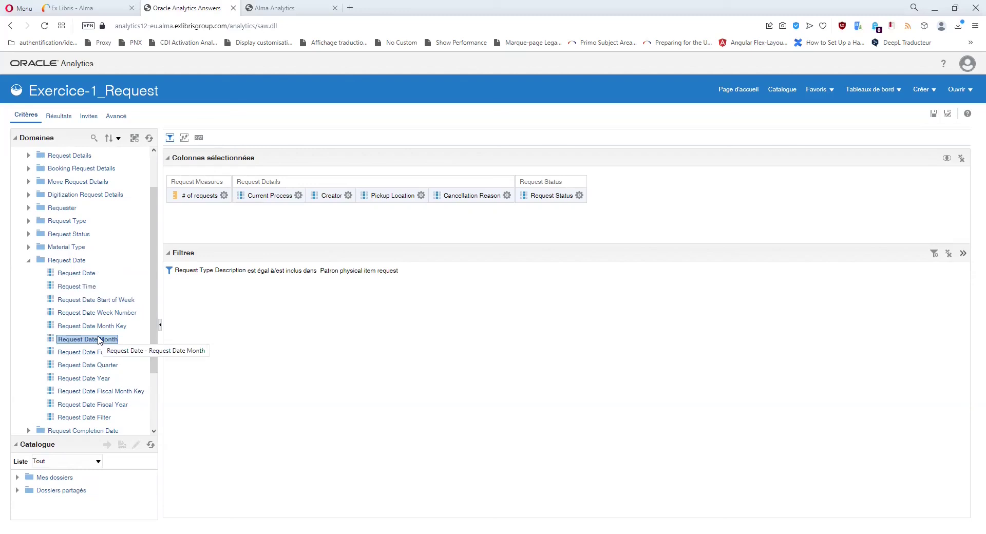
pyautogui.click(105, 328)
pyautogui.click(104, 342)
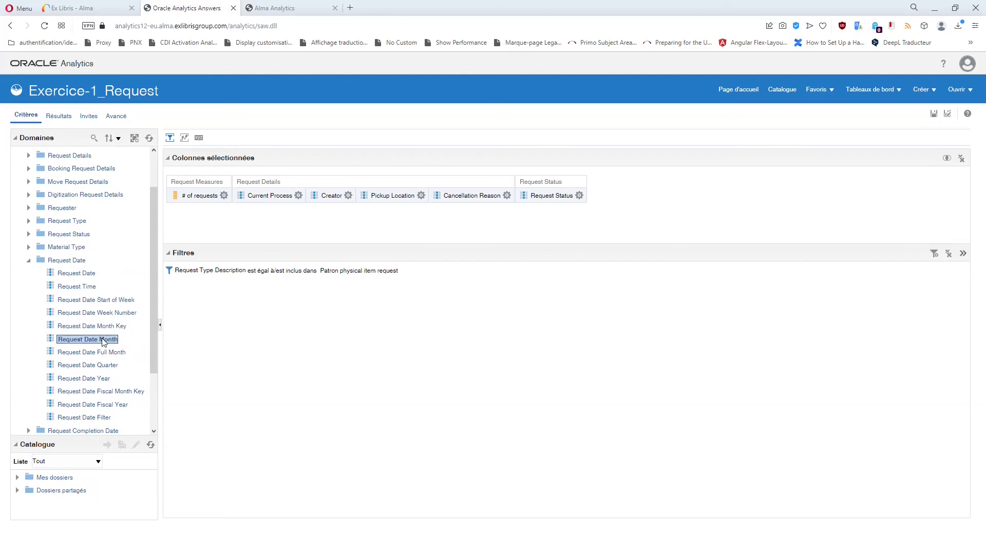
pyautogui.click(28, 262)
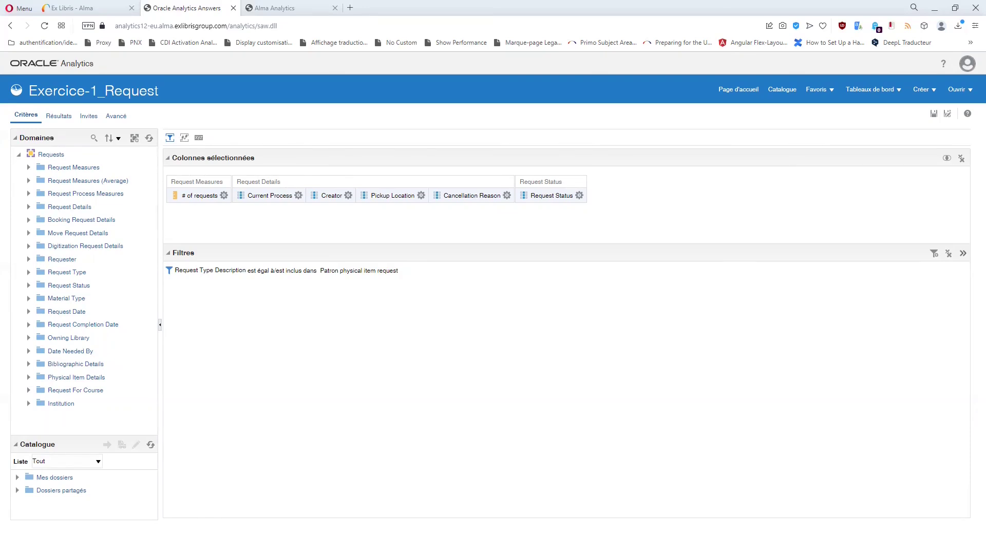
# - Examine the fields in the Request Completion Date folder and collapse it
pyautogui.click(28, 325)
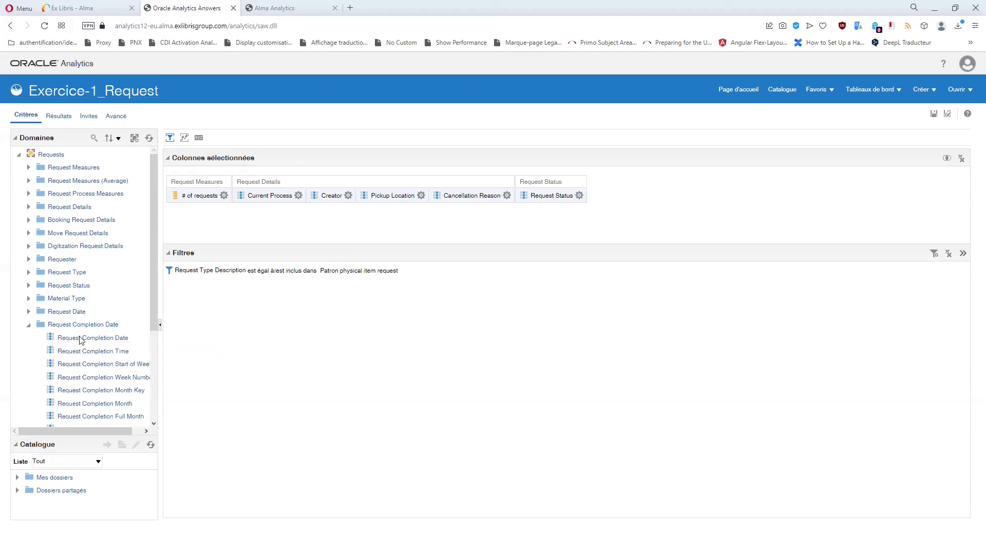
pyautogui.scroll(-2, 79, 340)
pyautogui.click(30, 278)
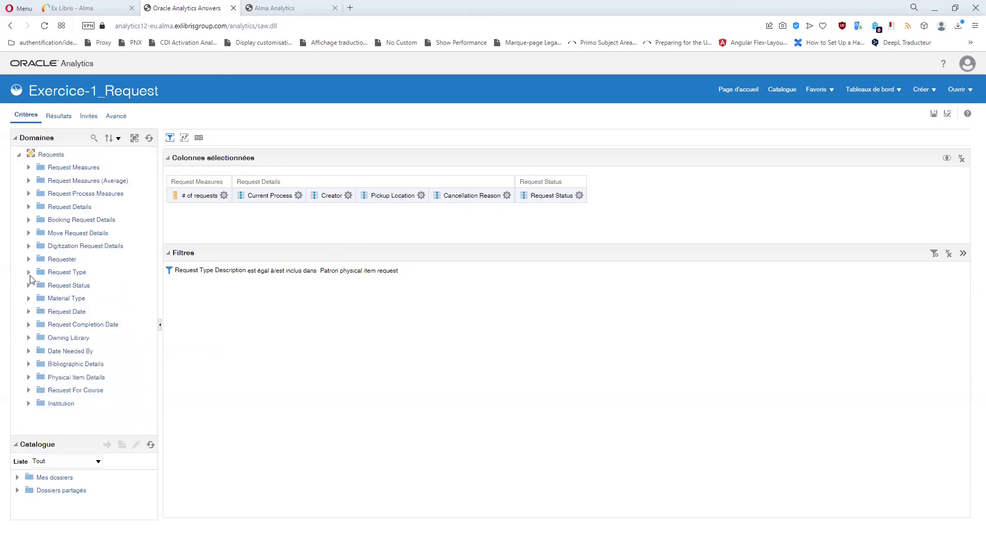
# - Examine the Owning Library folder, pointing out Owning Library Code and Owning Location Code, and collapse it
pyautogui.click(29, 338)
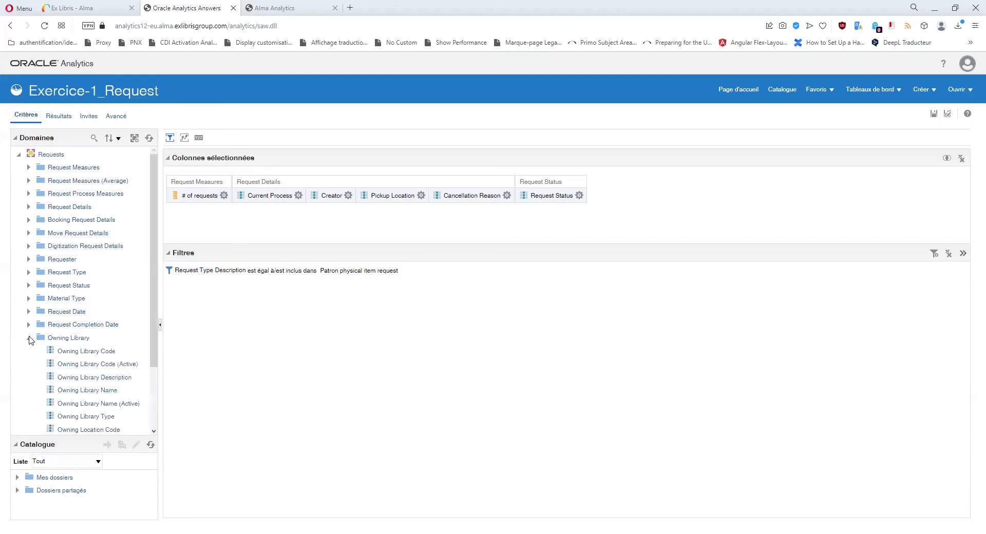
pyautogui.scroll(-2, 66, 340)
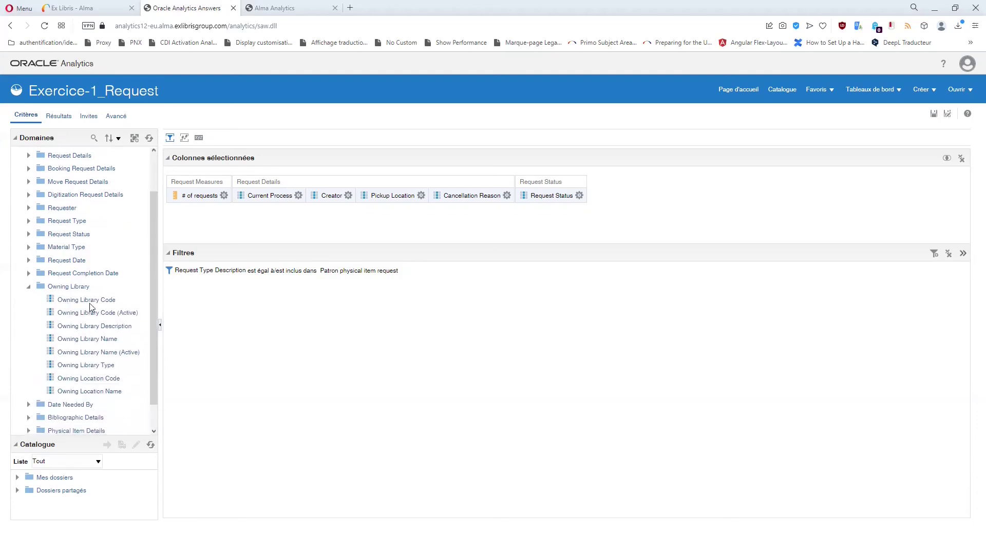
pyautogui.click(91, 381)
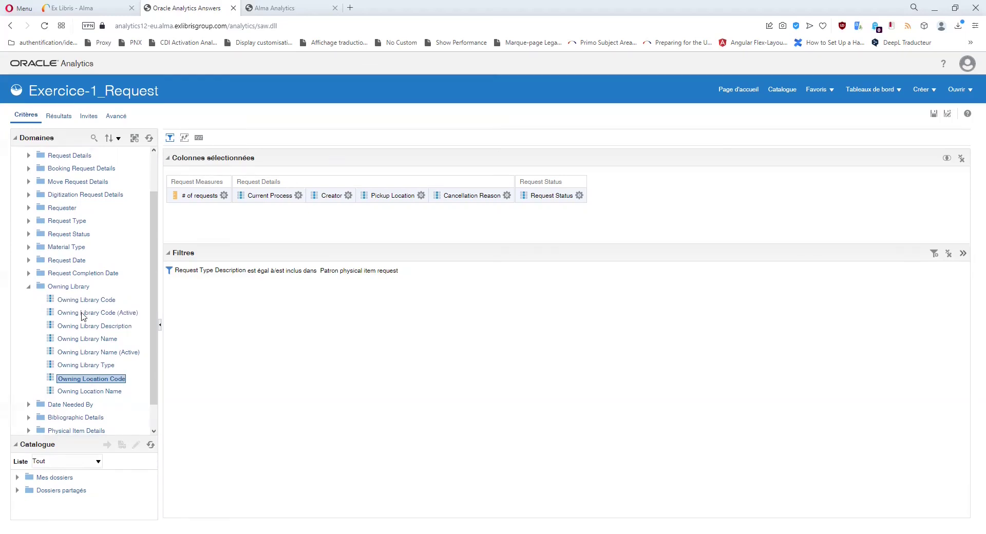
pyautogui.click(95, 301)
pyautogui.click(94, 379)
pyautogui.click(28, 286)
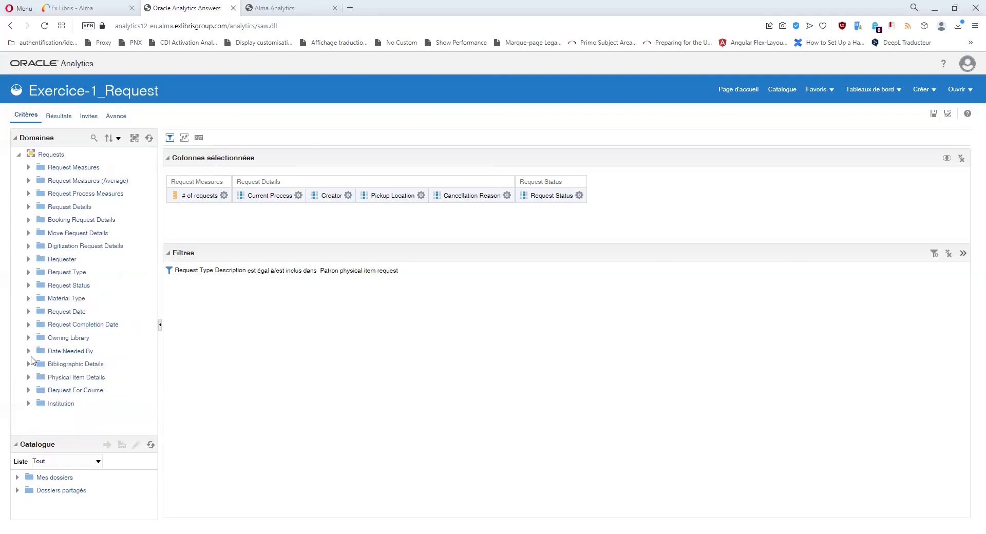
# - Examine the date fields in the Date Needed By folder and collapse it
pyautogui.click(28, 351)
pyautogui.scroll(-1, 90, 364)
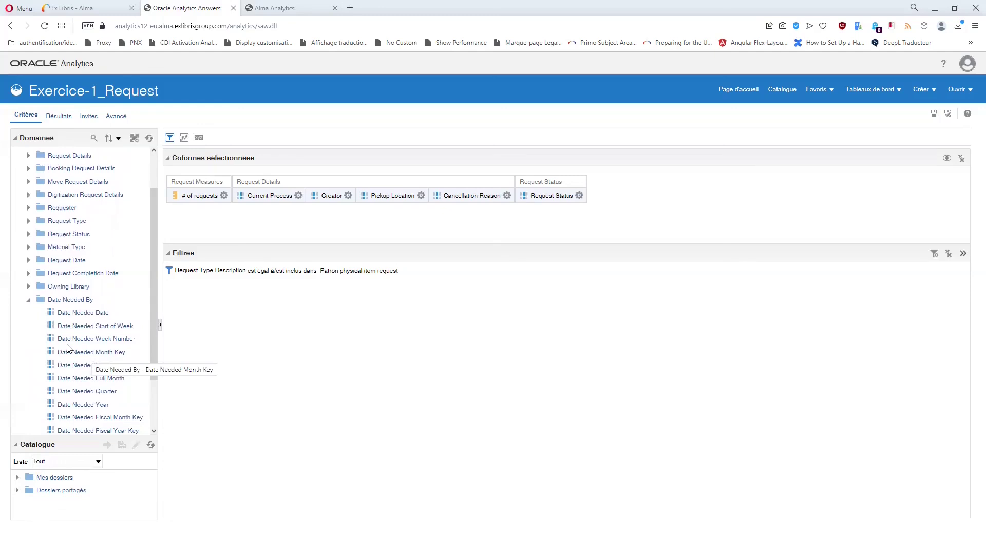
pyautogui.click(29, 300)
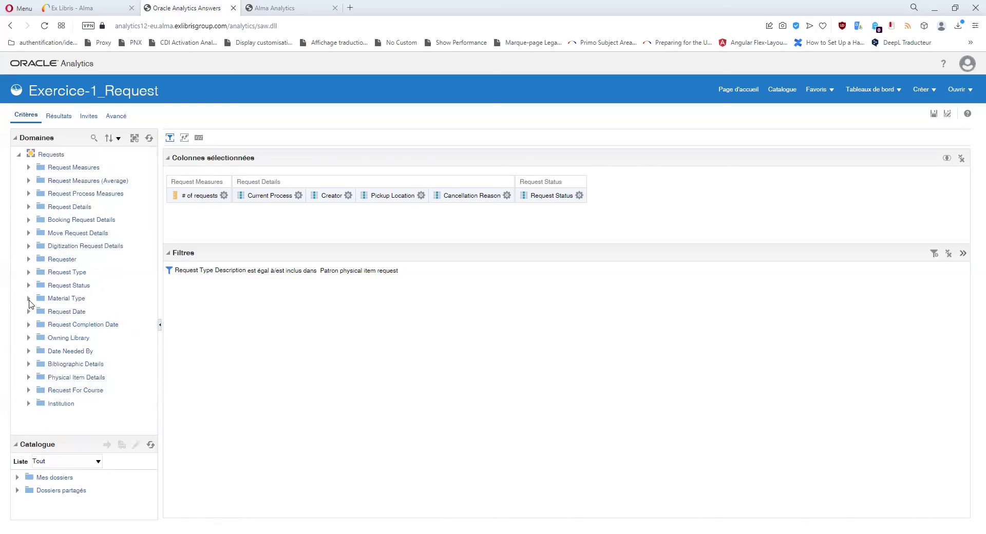
# - Examine the Bibliographic Details folder, pointing out the Title and Local Param fields, and collapse it
pyautogui.click(69, 365)
pyautogui.click(28, 365)
pyautogui.scroll(-10, 104, 350)
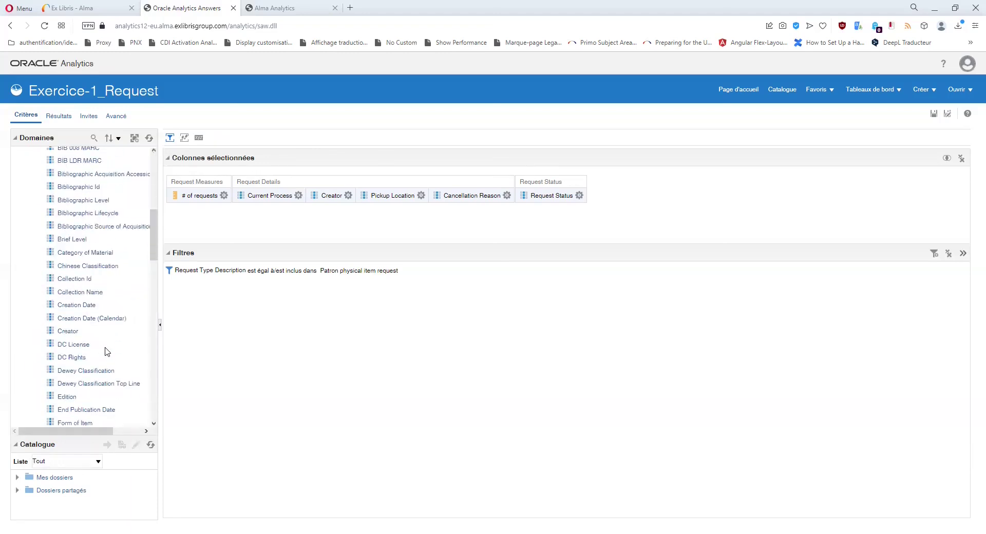
pyautogui.scroll(-10, 107, 352)
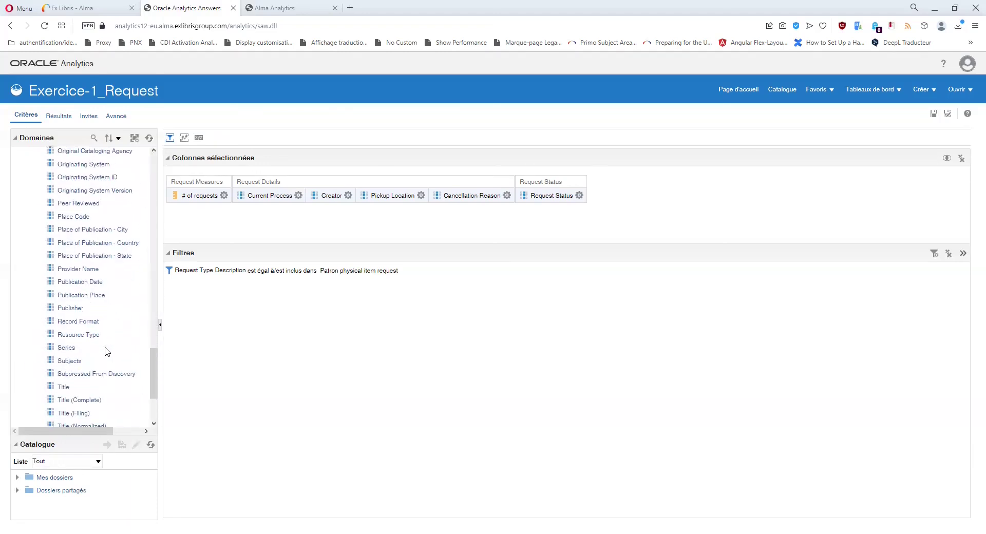
pyautogui.scroll(-1, 98, 354)
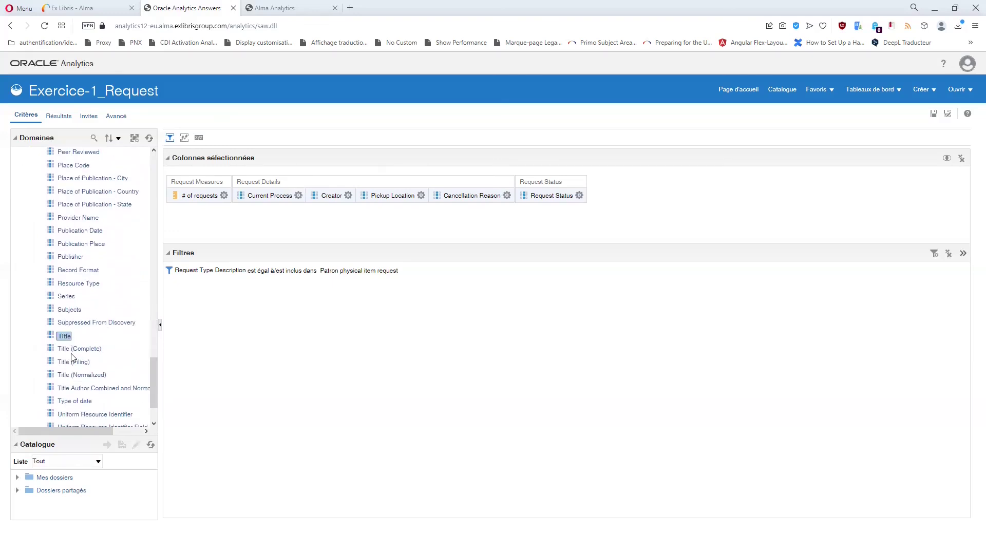
pyautogui.scroll(4, 69, 347)
pyautogui.scroll(3, 77, 222)
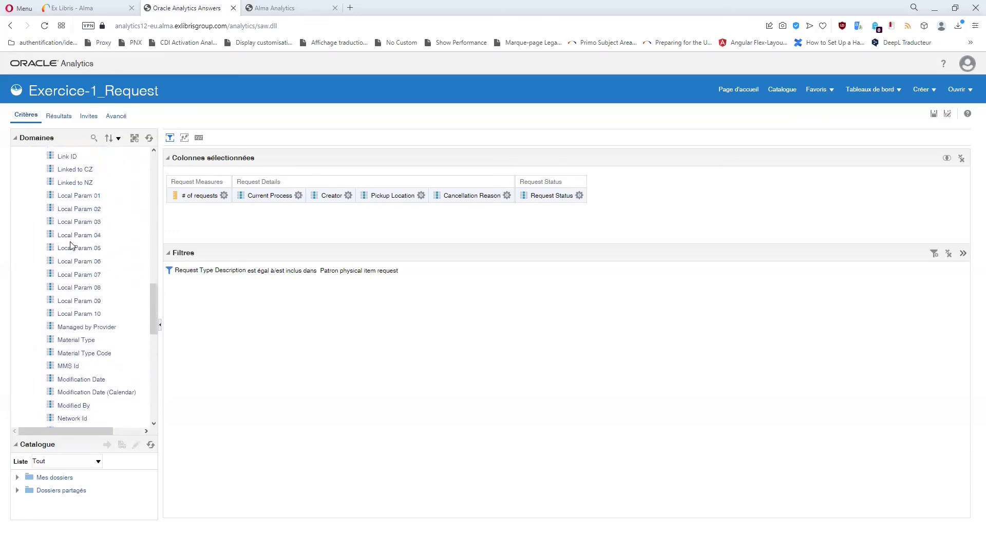
pyautogui.scroll(4, 77, 257)
pyautogui.scroll(5, 58, 257)
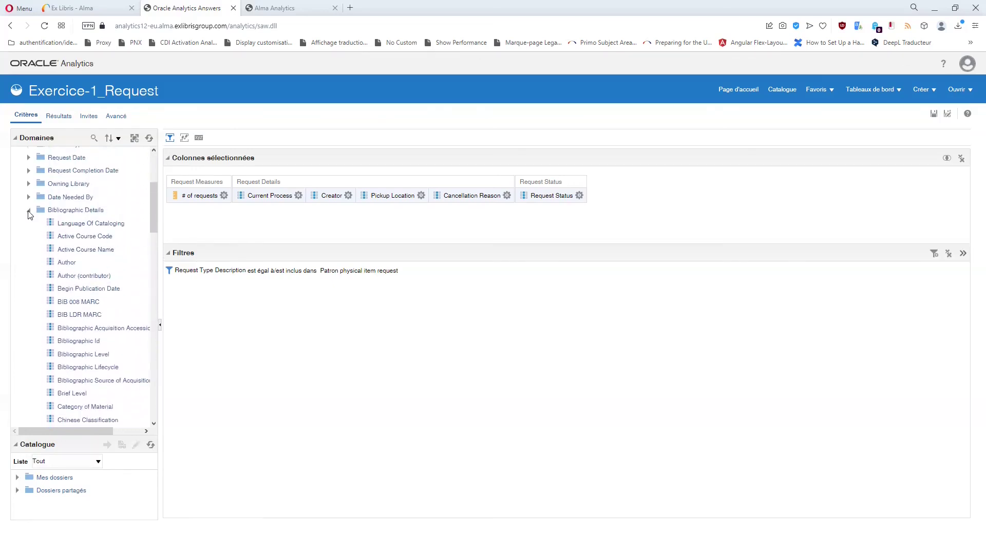
pyautogui.scroll(-10, 62, 273)
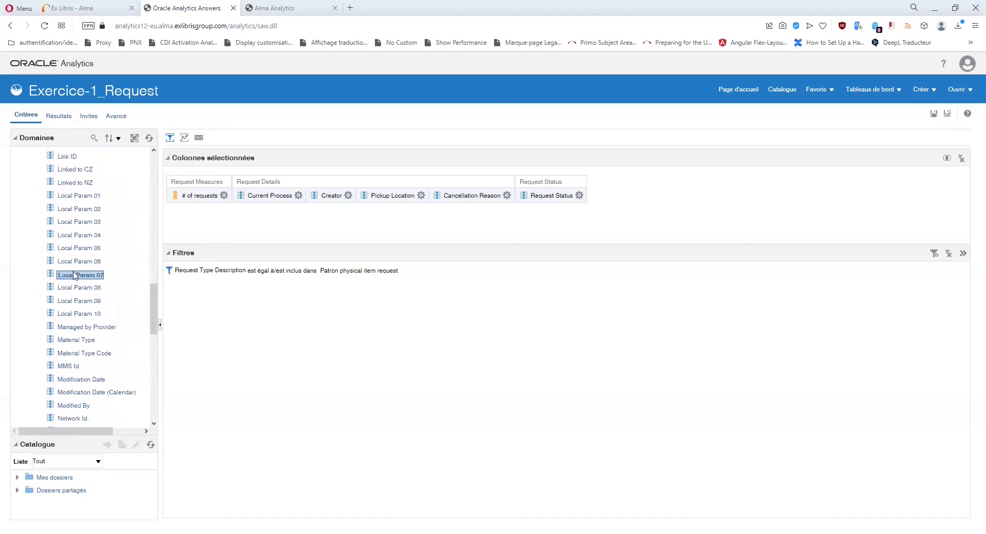
pyautogui.scroll(10, 76, 272)
pyautogui.click(28, 159)
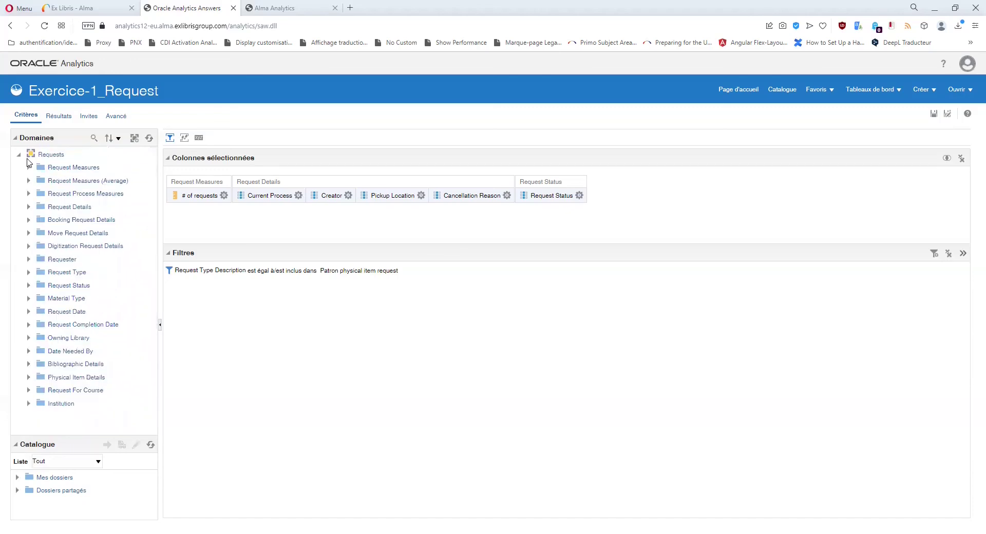
# - Examine the Physical Item Details folder, pointing out Barcode, Base Status and Permanent Call Number, and collapse it
pyautogui.click(28, 377)
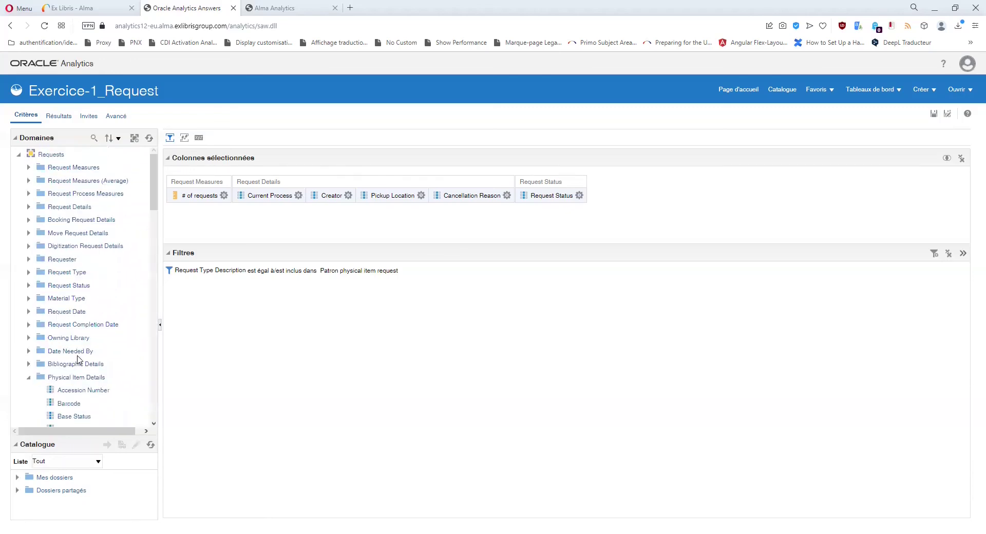
pyautogui.scroll(-5, 74, 360)
pyautogui.click(71, 251)
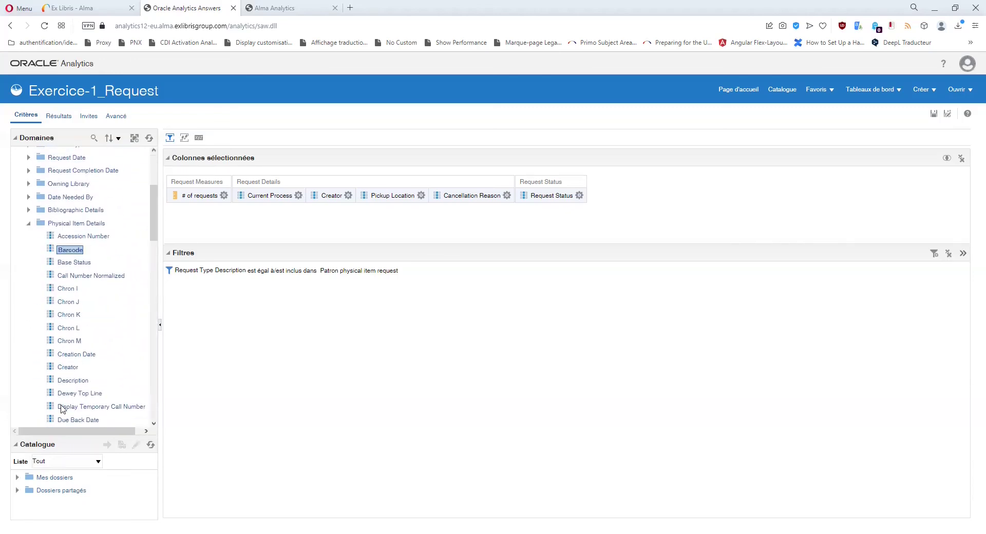
pyautogui.click(77, 263)
pyautogui.scroll(-5, 98, 329)
pyautogui.scroll(-5, 105, 338)
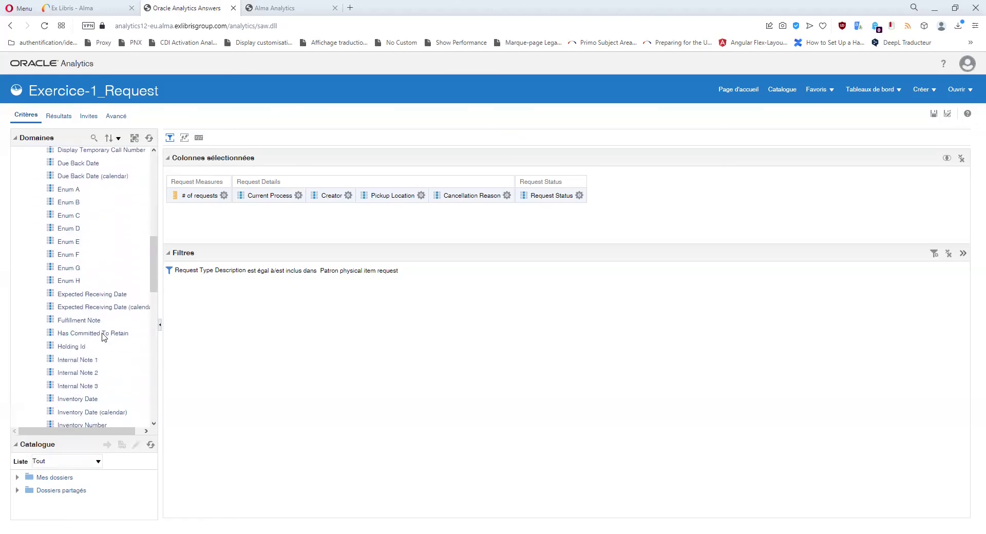
pyautogui.scroll(-8, 105, 338)
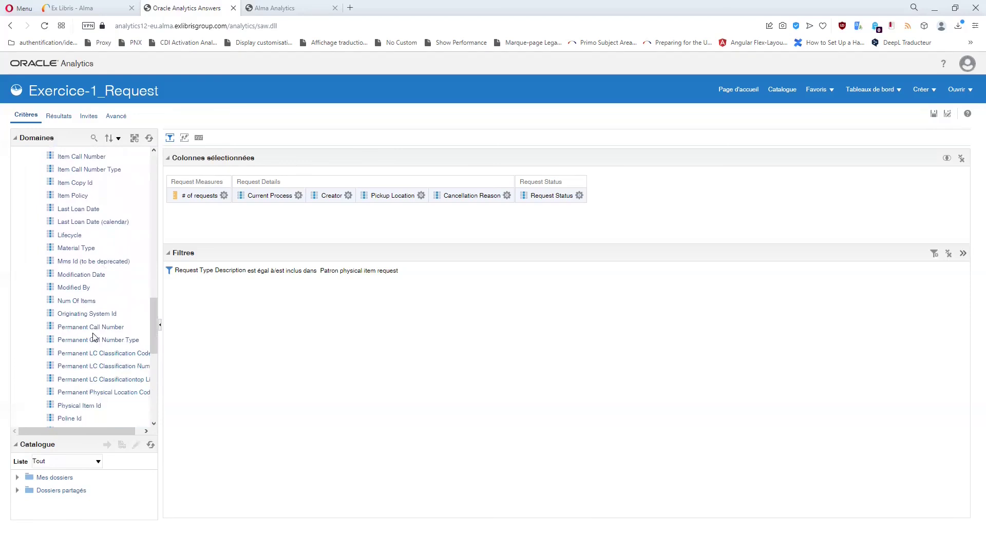
pyautogui.click(95, 330)
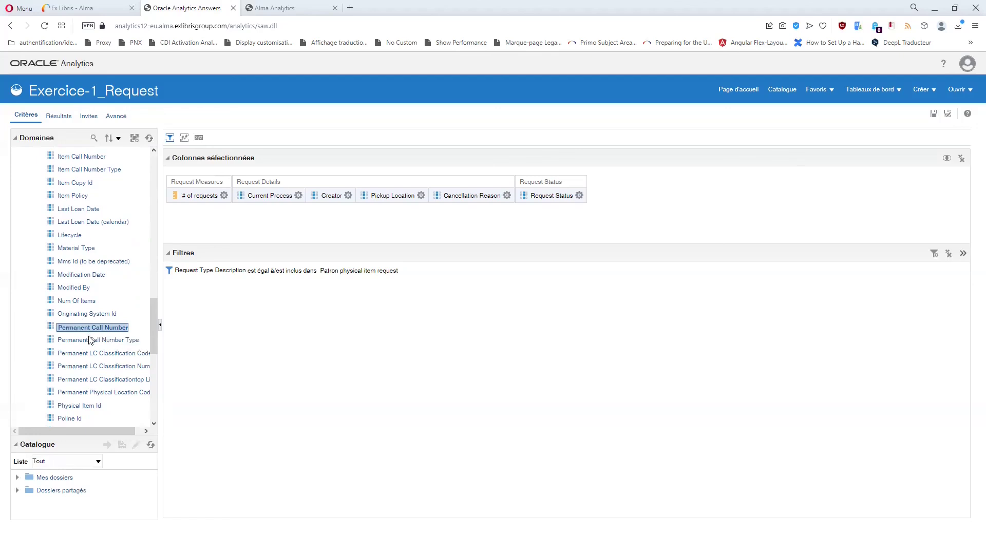
pyautogui.scroll(1, 89, 340)
pyautogui.scroll(-1, 88, 342)
pyautogui.scroll(-1, 87, 346)
pyautogui.scroll(-1, 87, 345)
pyautogui.scroll(9, 87, 346)
pyautogui.scroll(3, 87, 345)
pyautogui.click(28, 224)
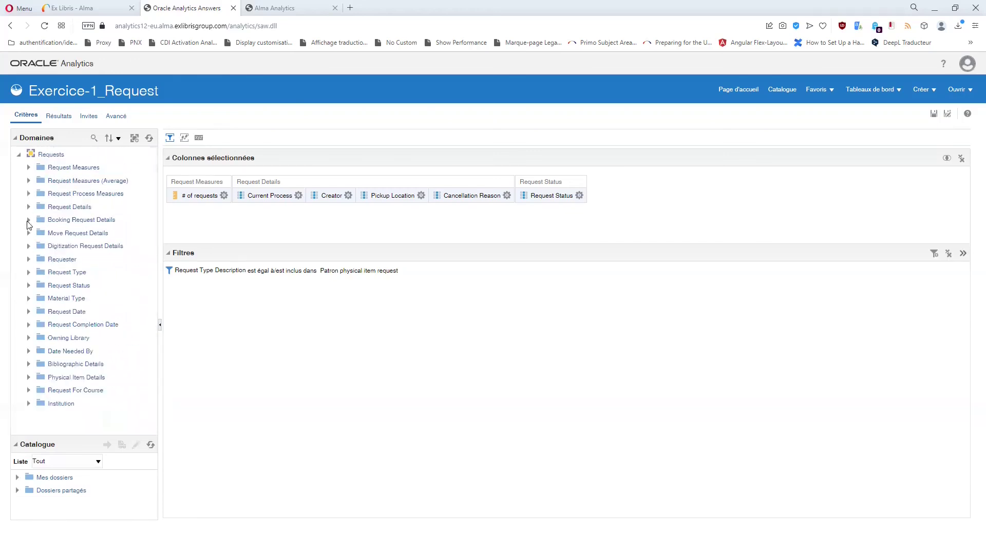
# - Examine the course fields in the Request For Course folder, from Academic Department to Weekly Hours, and collapse it
pyautogui.click(60, 396)
pyautogui.click(29, 391)
pyautogui.scroll(-3, 117, 388)
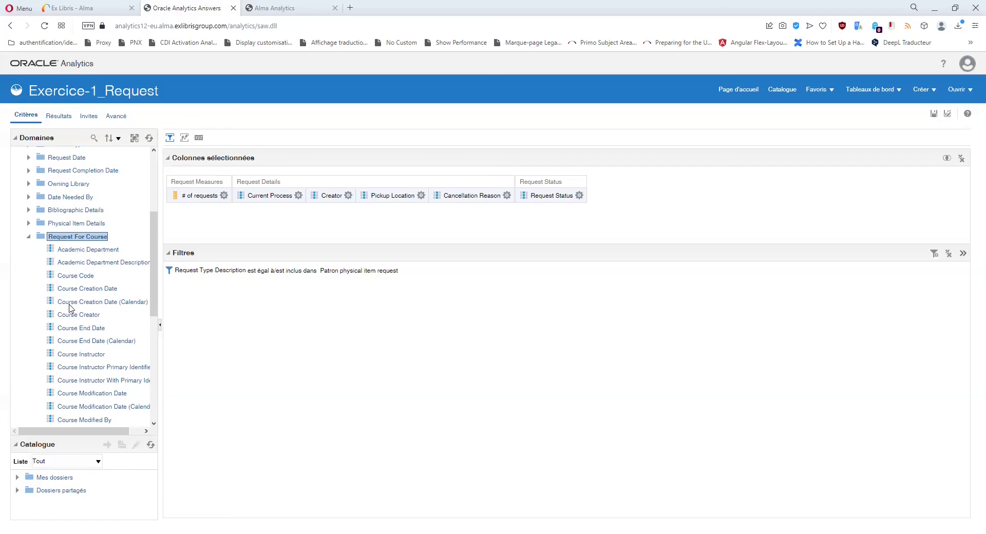
pyautogui.scroll(-3, 71, 311)
pyautogui.scroll(-6, 70, 311)
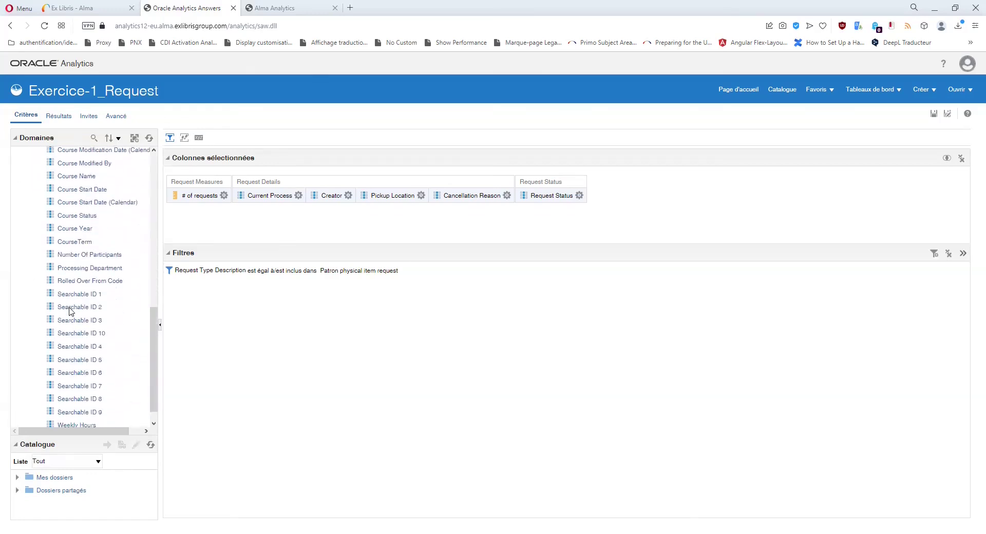
pyautogui.scroll(9, 71, 311)
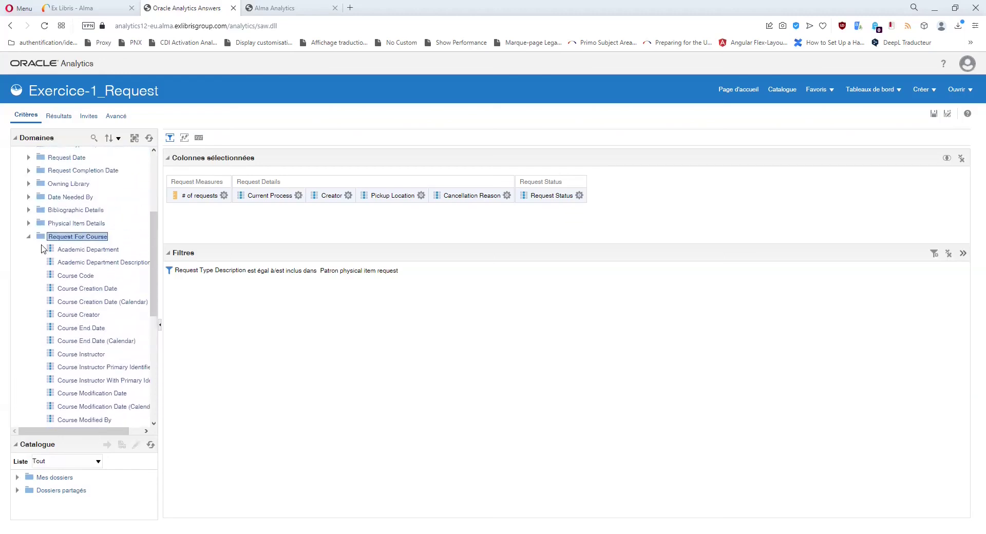
pyautogui.click(29, 237)
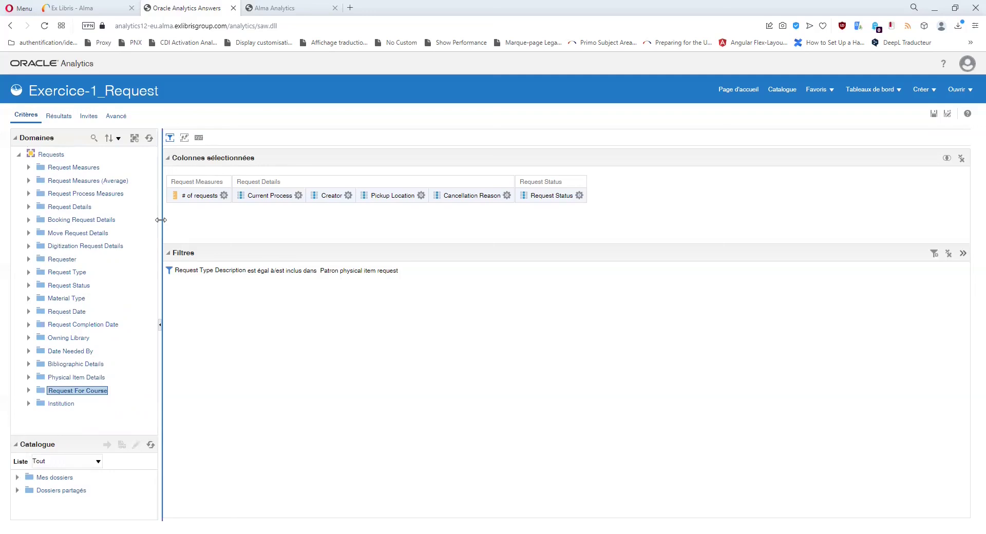
# - Open the options of the # of requests column
pyautogui.click(224, 195)
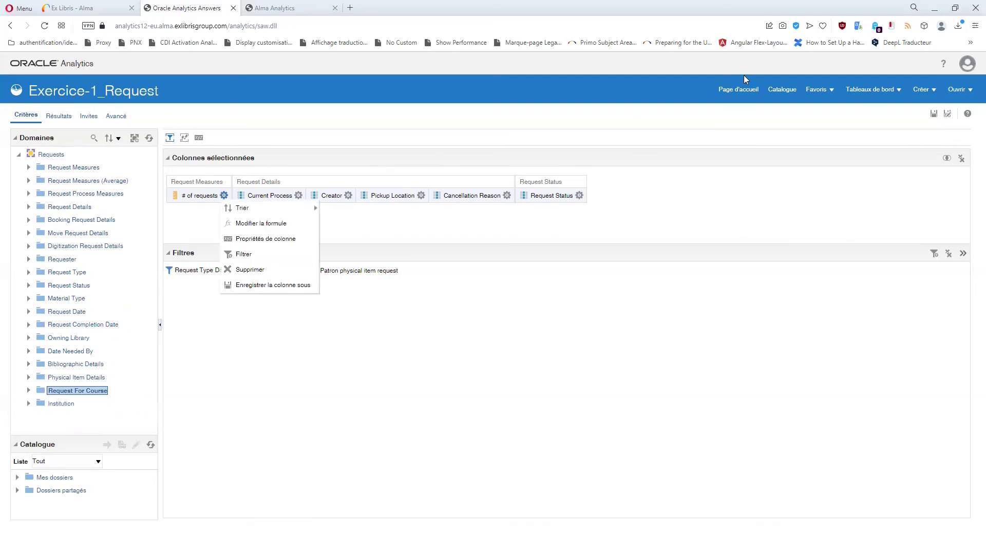